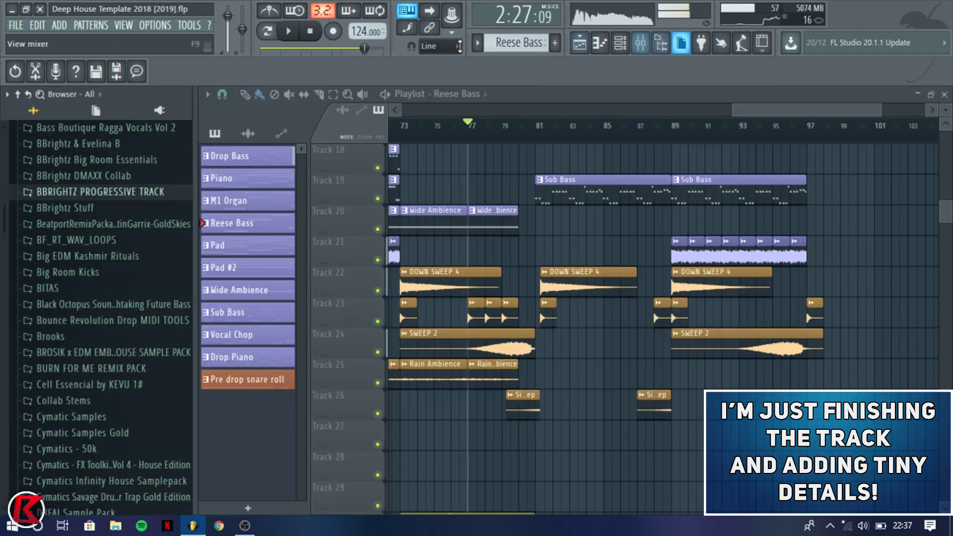
Purge the unused audio clips from the project.
left_click(190, 26)
mouse_move(247, 66)
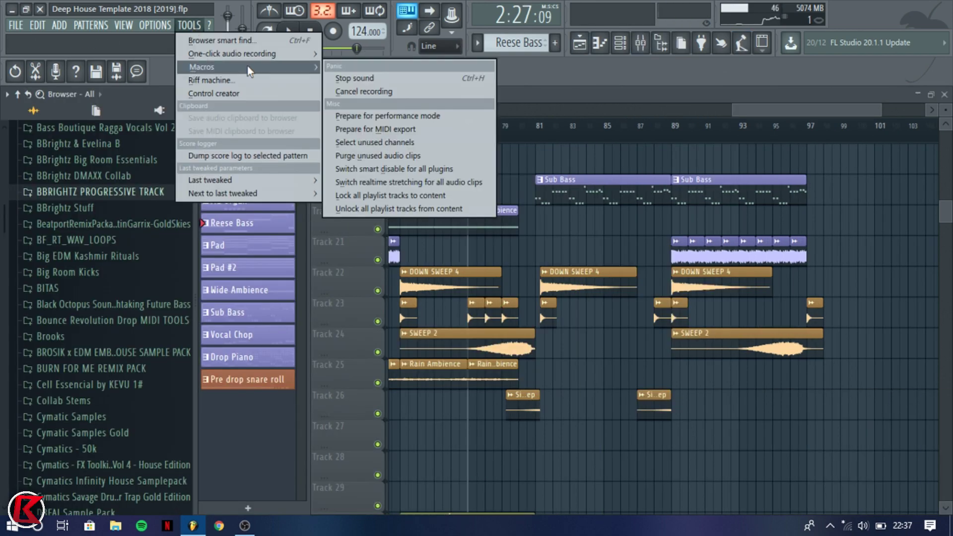
left_click(351, 156)
Find Crowd Noise in the Ambience folder of BBrightz Deep House Essentials and place it on Track 27 of the playlist.
scroll(80, 211, "up", 10)
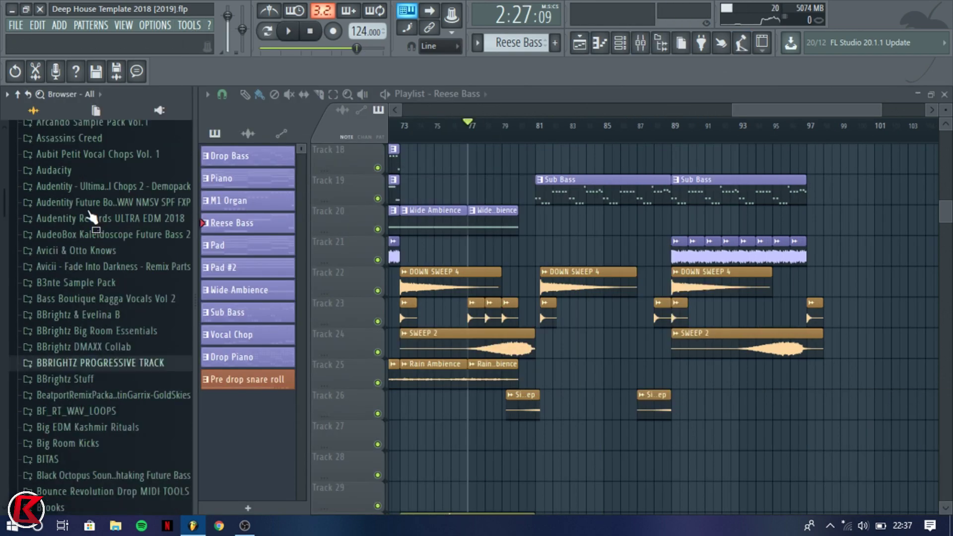
left_click(70, 133)
left_click(76, 382)
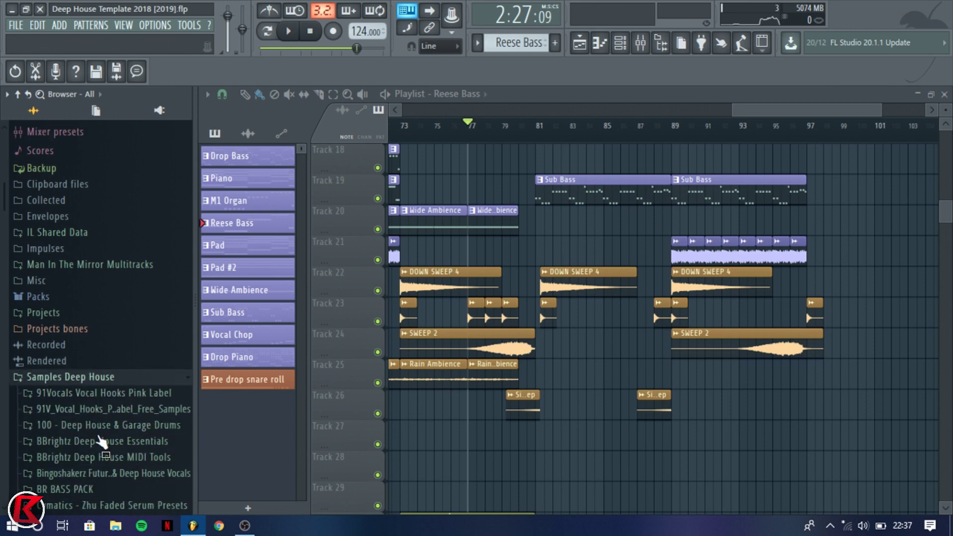
left_click(92, 436)
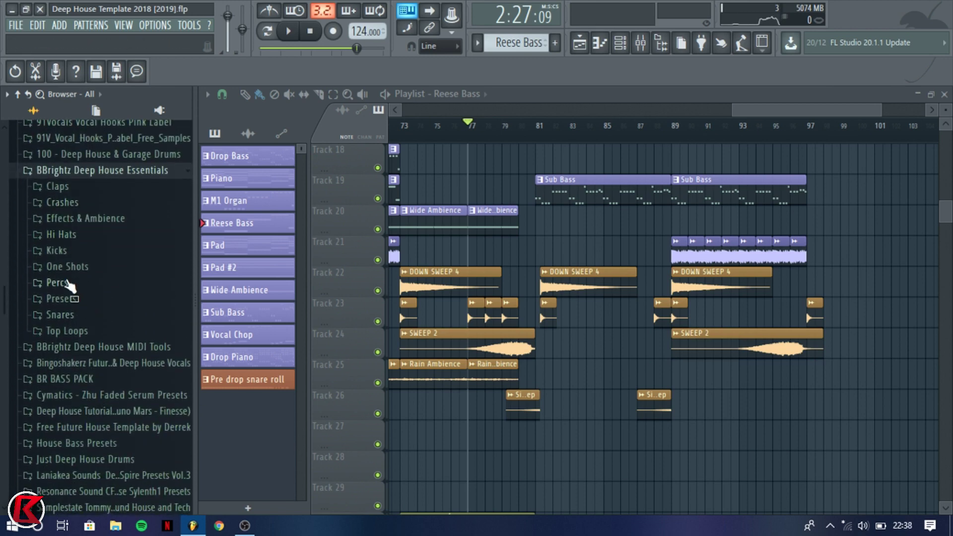
left_click(73, 219)
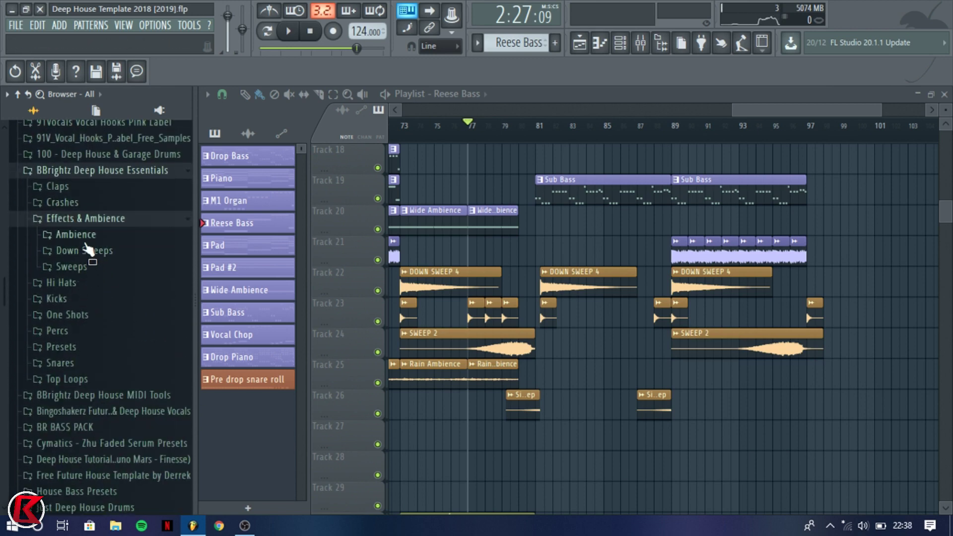
left_click(86, 238)
left_click_drag(93, 278, 529, 433)
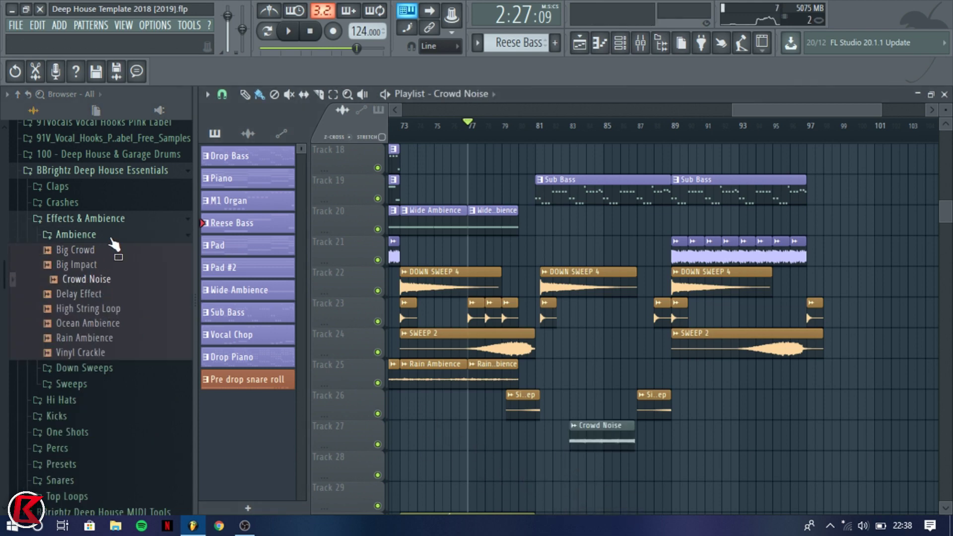
Move the Crowd Noise clip on Track 27 to bar 89 and repeat it up to bar 97.
left_click(111, 235)
scroll(620, 437, "up", 2)
right_click(606, 435)
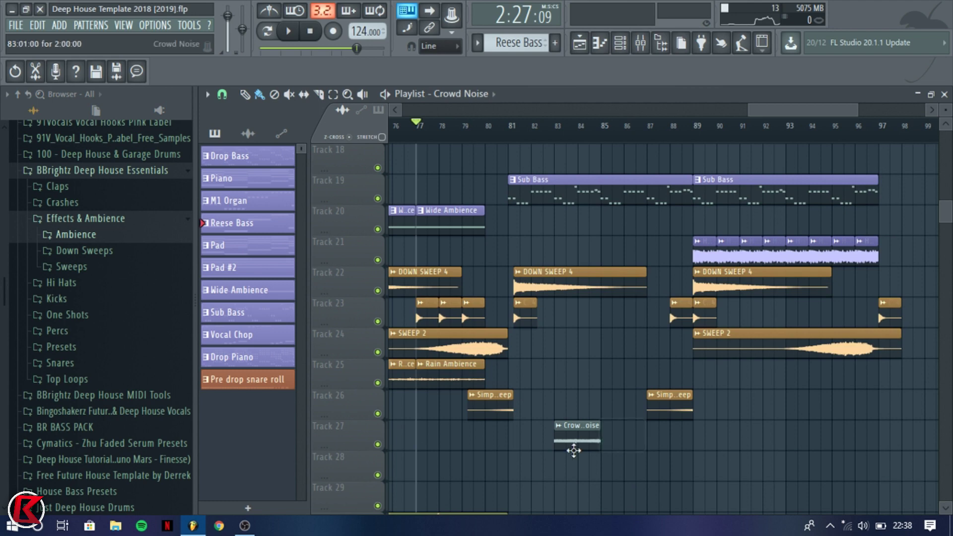
scroll(584, 456, "down", 2)
left_click_drag(699, 445, 716, 440)
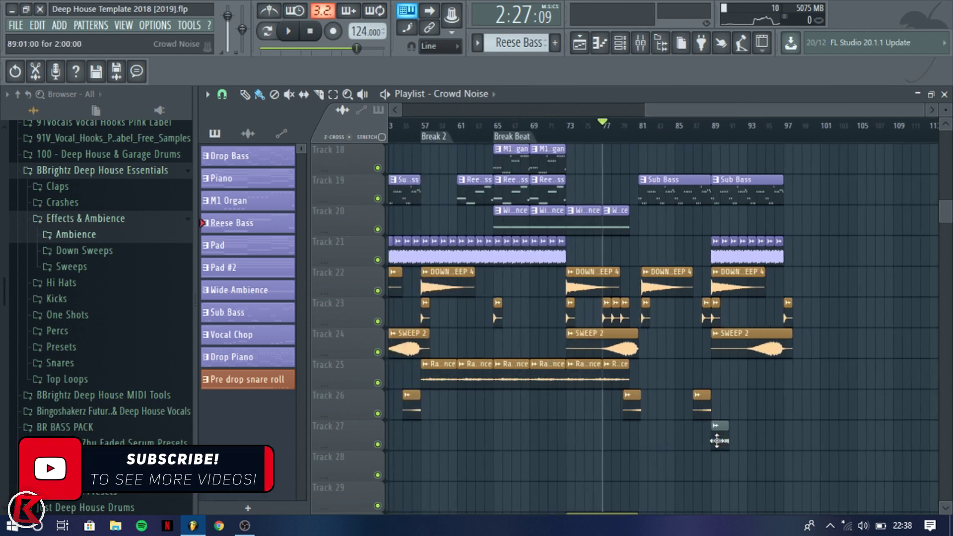
left_click_drag(819, 433, 806, 440)
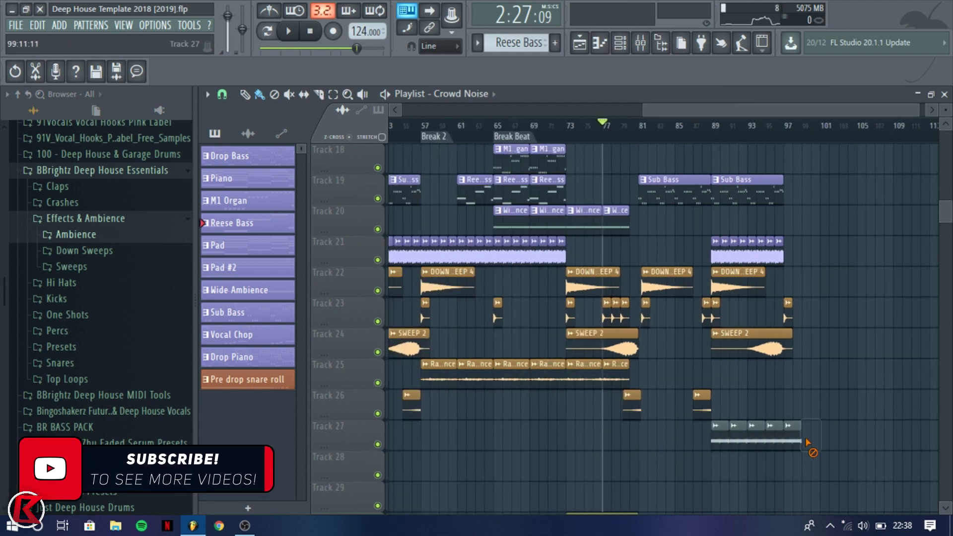
Change the color of the Crowd Noise clips on Track 27 to orange.
right_click(776, 425)
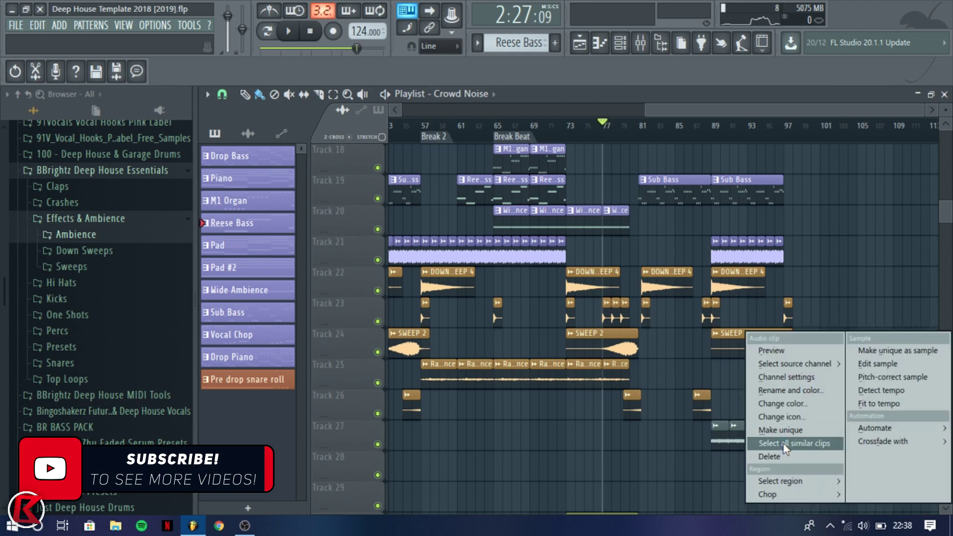
left_click(787, 413)
left_click(926, 268)
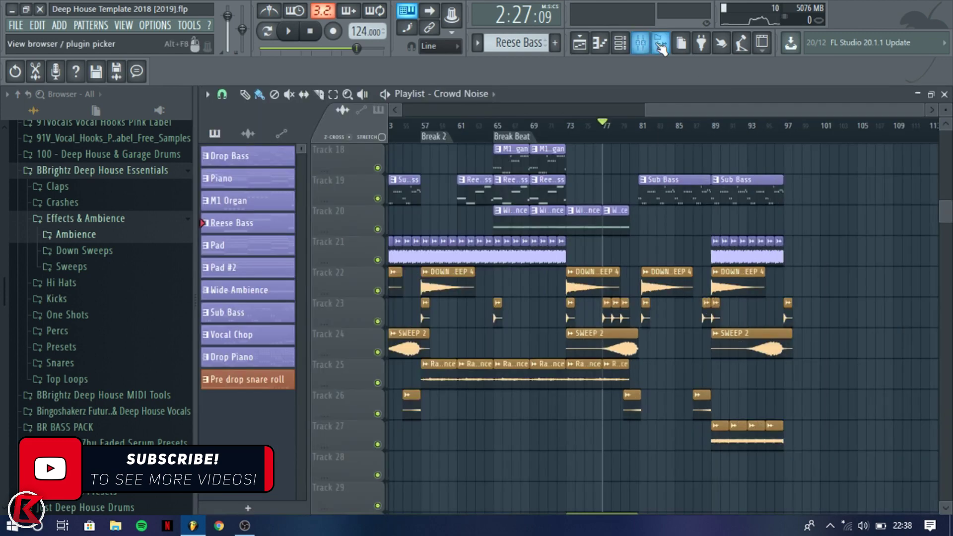
Route Crowd Noise to mixer insert 33 and lower that insert's volume.
left_click(640, 43)
scroll(619, 213, "down", 6)
left_click(472, 206)
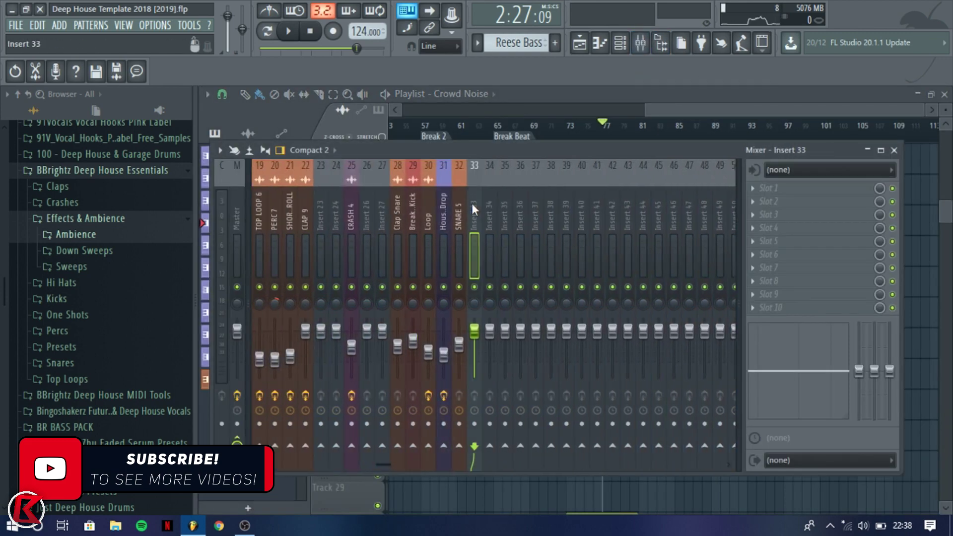
key("ctrl+l")
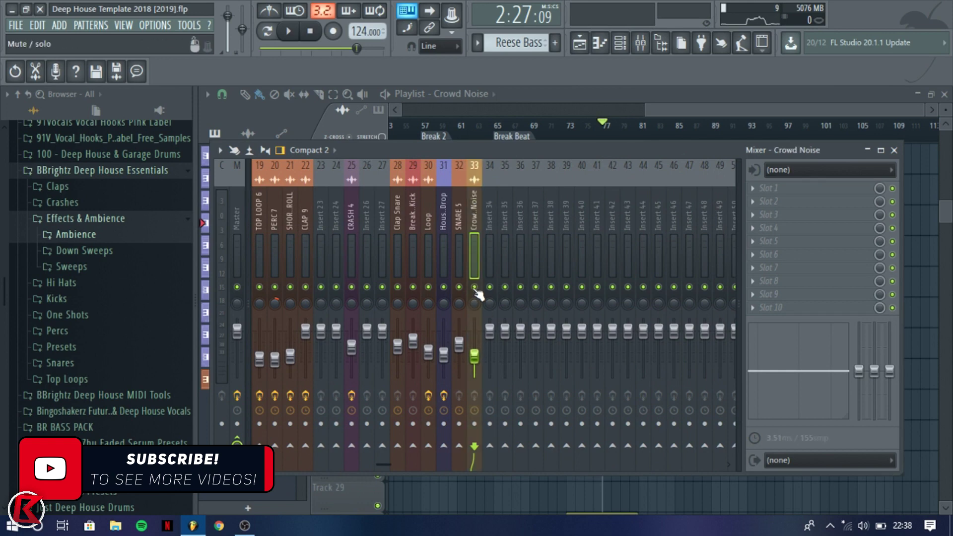
Play from just before bar 89 with the Crowd Noise mixer insert and playlist Track 27 soloed.
right_click(474, 287)
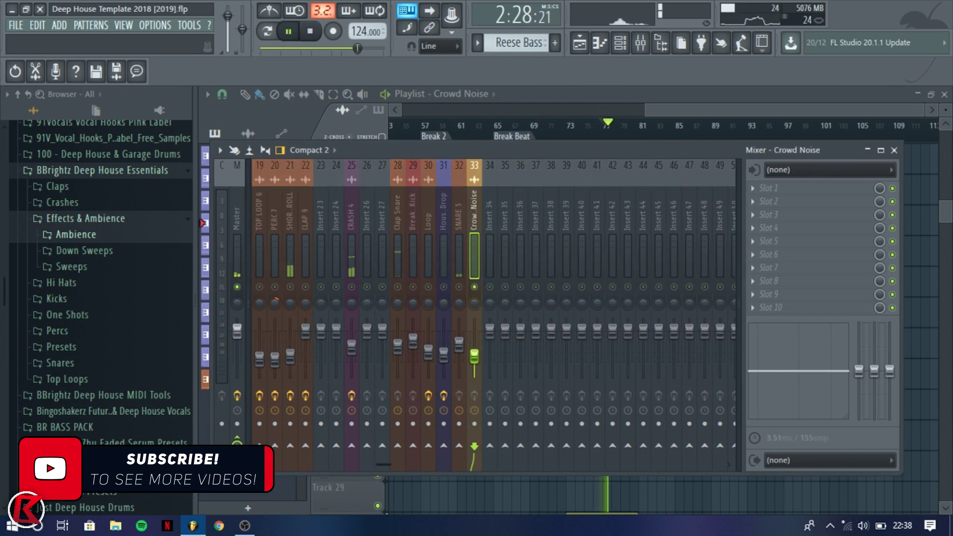
left_click(670, 109)
left_click(695, 128)
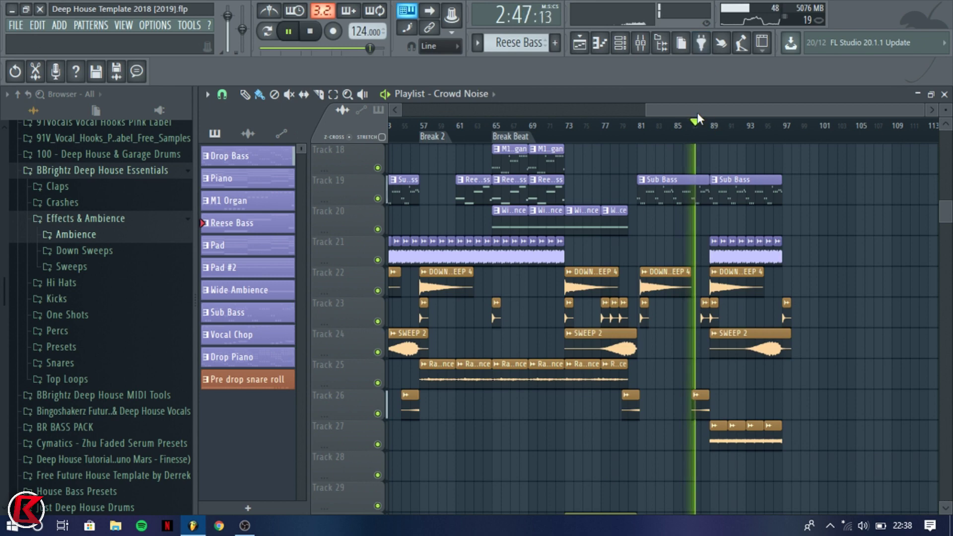
left_click(706, 124)
left_click(640, 43)
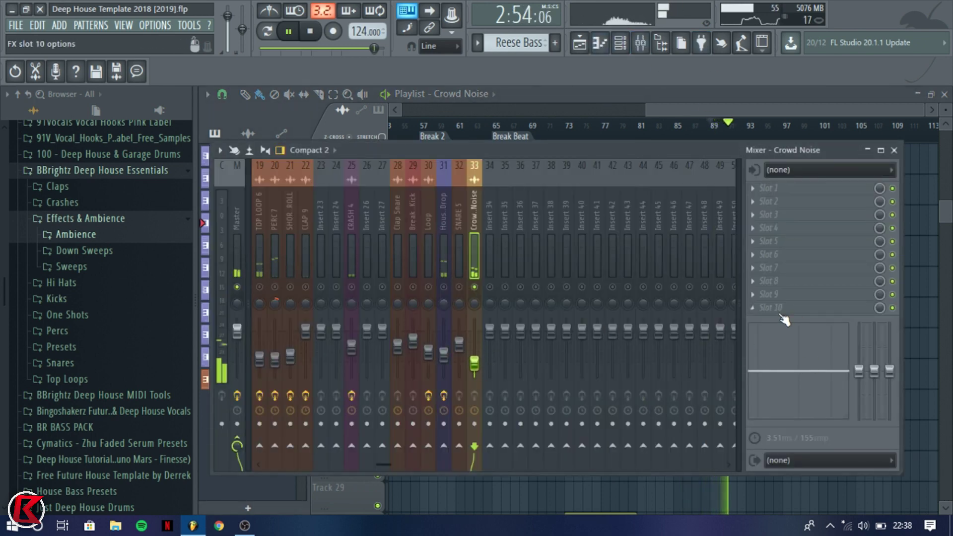
left_click(350, 497)
right_click(378, 443)
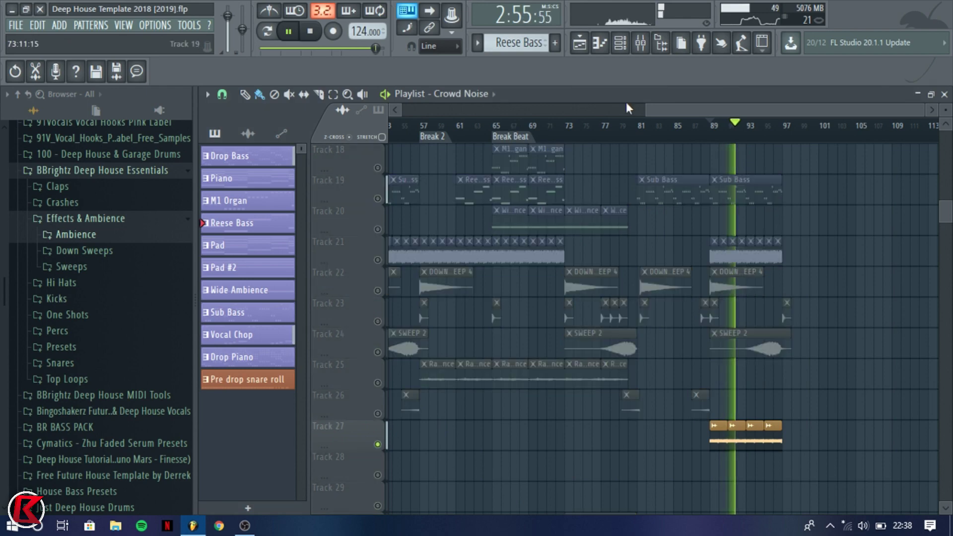
Add Kickstart to slot 10 of the Crowd Noise mixer insert, using the fifth upper-row curve at 1/4.
left_click(640, 43)
left_click(770, 308)
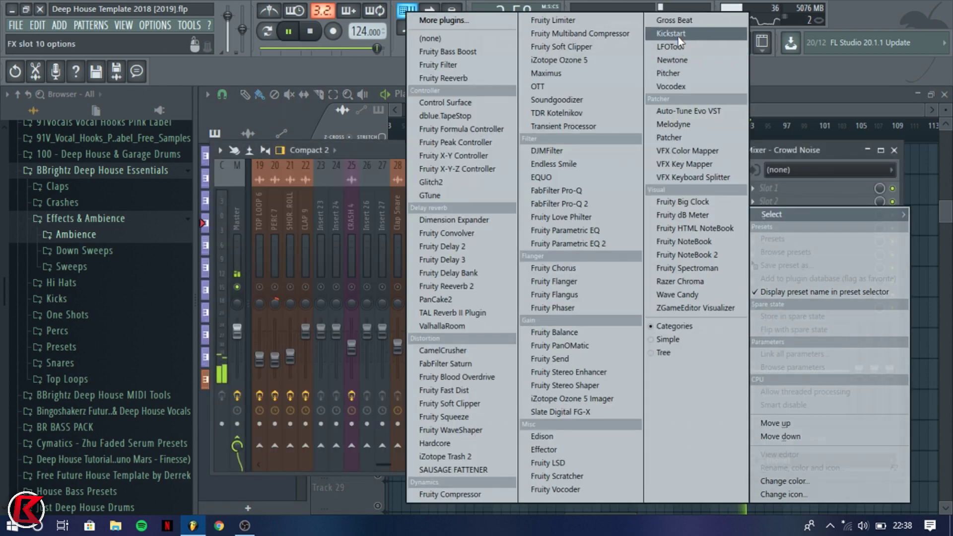
left_click(668, 52)
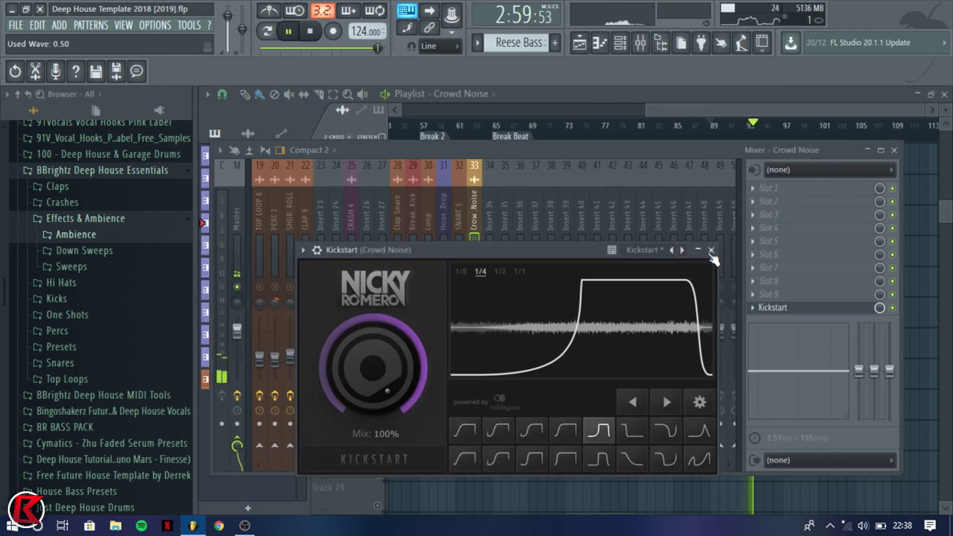
left_click(710, 249)
key("F9")
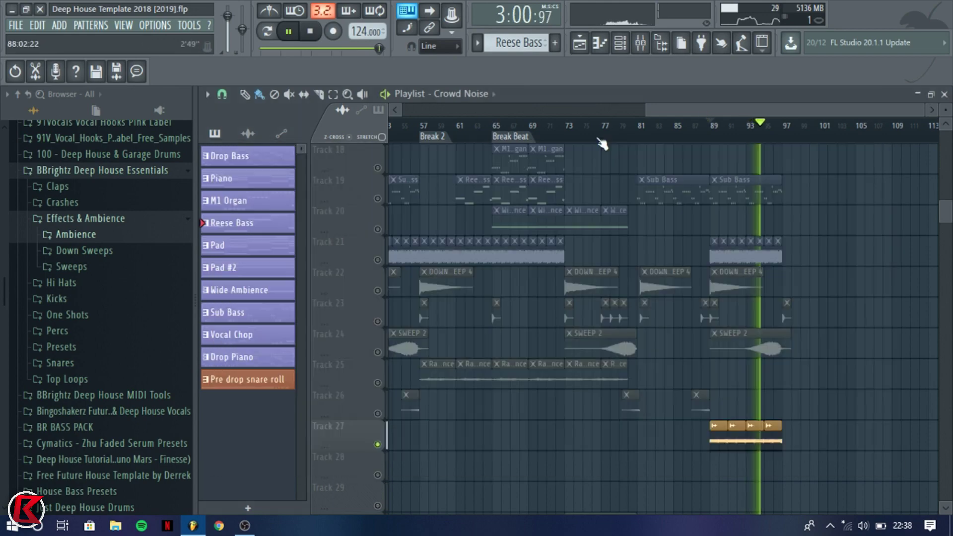
Unsolo the playlist and mixer tracks, and set the Crowd Noise volume to about -12.8 dB during playback before bar 97.
key("space")
right_click(379, 169)
key("space")
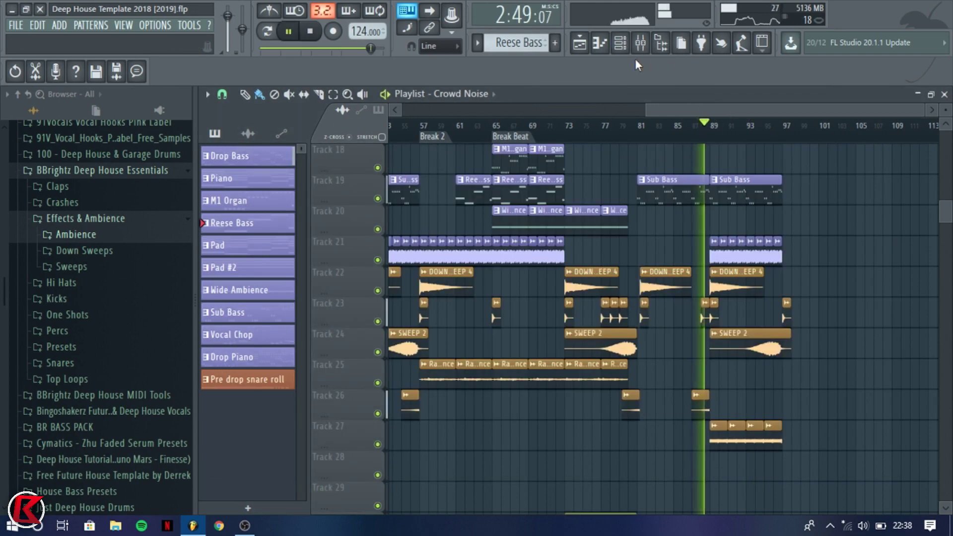
key("F9")
key("F9")
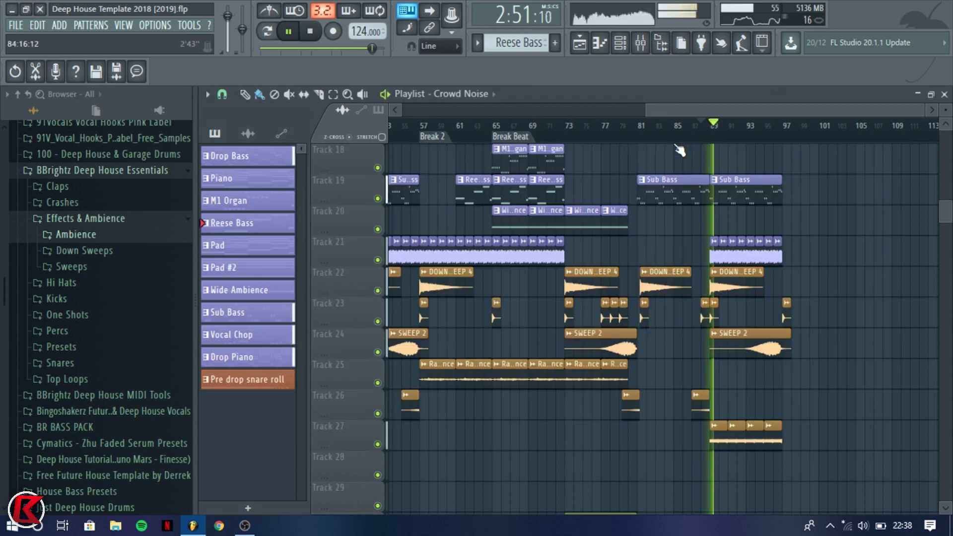
key("F9")
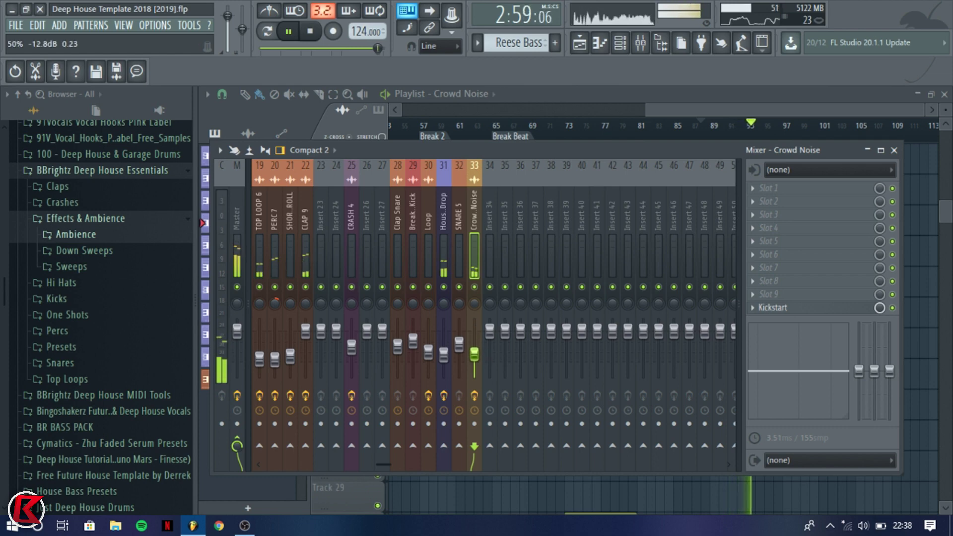
left_click(691, 92)
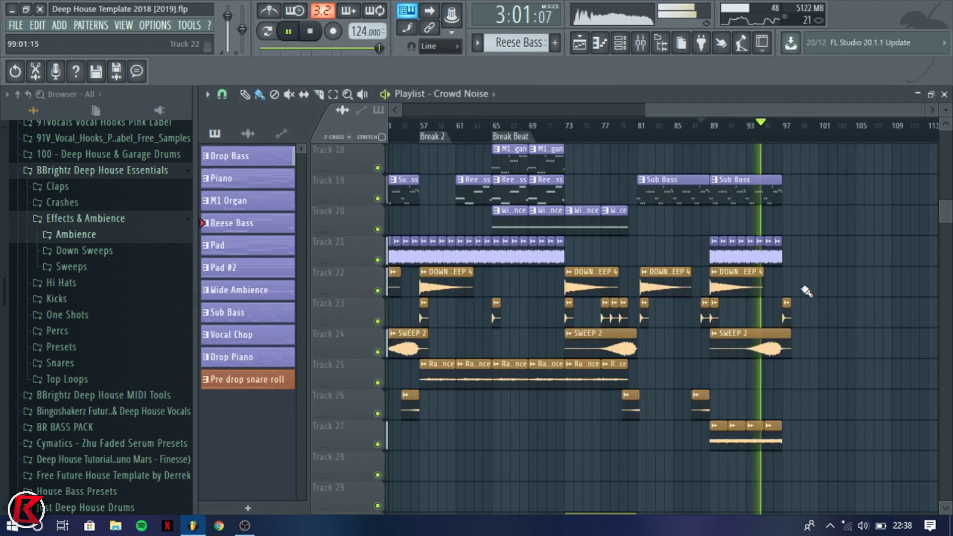
Hide the browser to widen the playlist, and stop playback.
scroll(714, 238, "up", 4)
scroll(702, 208, "down", 3)
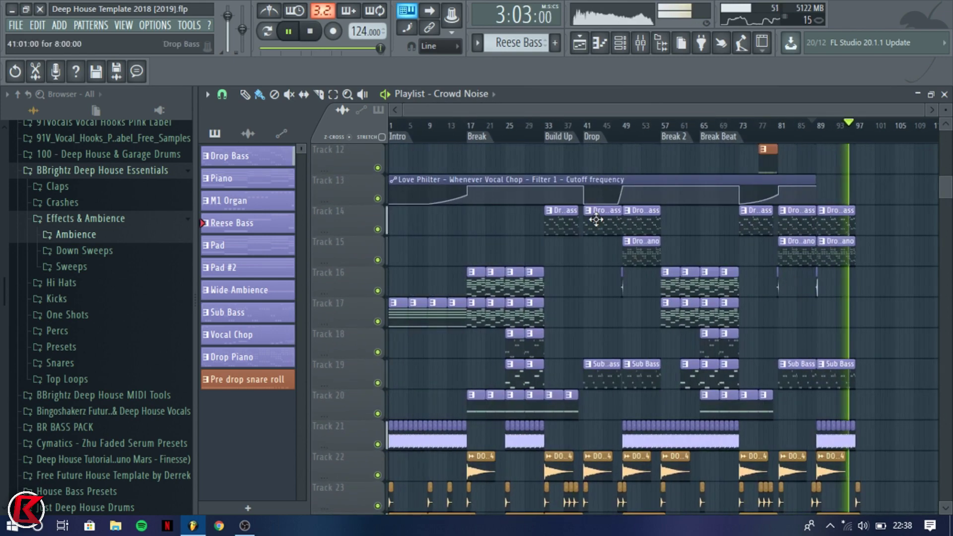
left_click(171, 170)
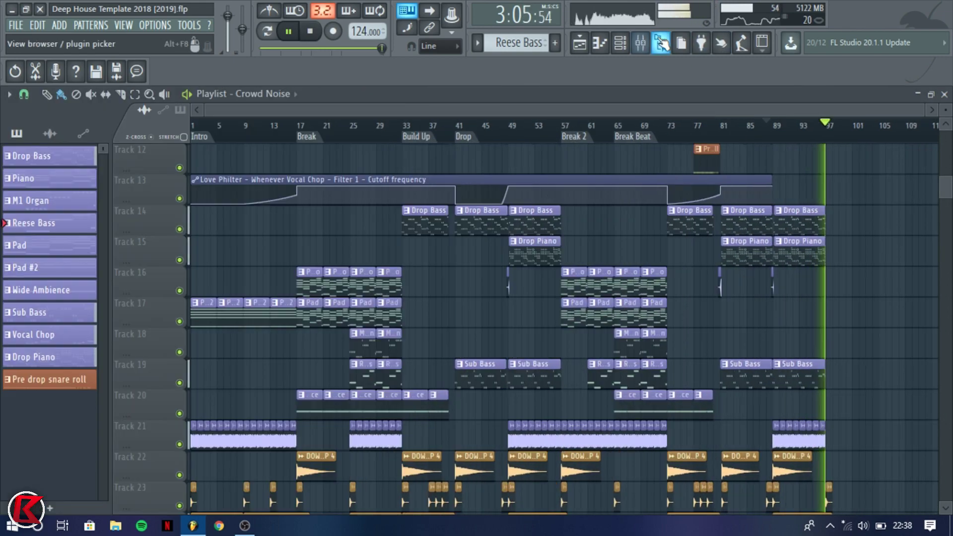
left_click(660, 43)
key("space")
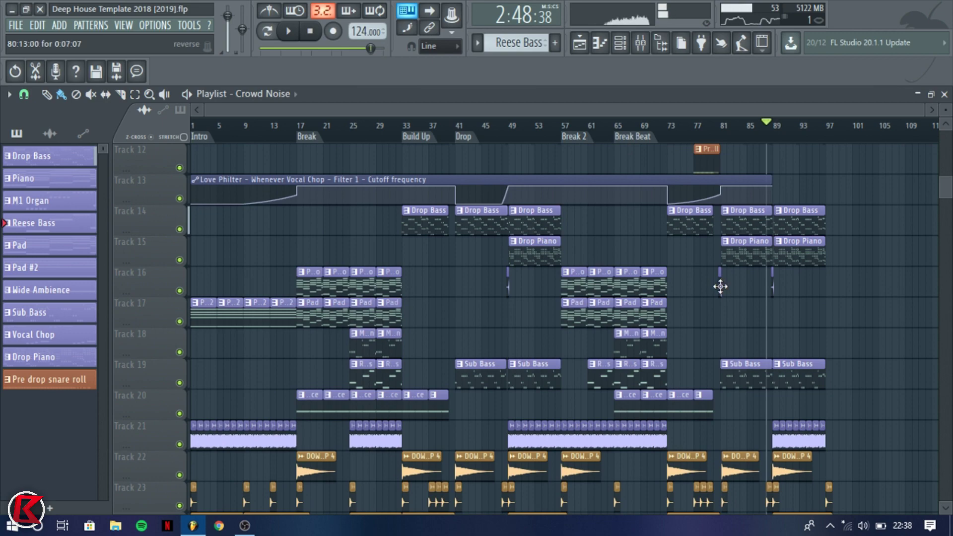
Place a copy of the reverse clip at bar 1 of Track 16, about four steps long.
scroll(151, 287, "up", 10)
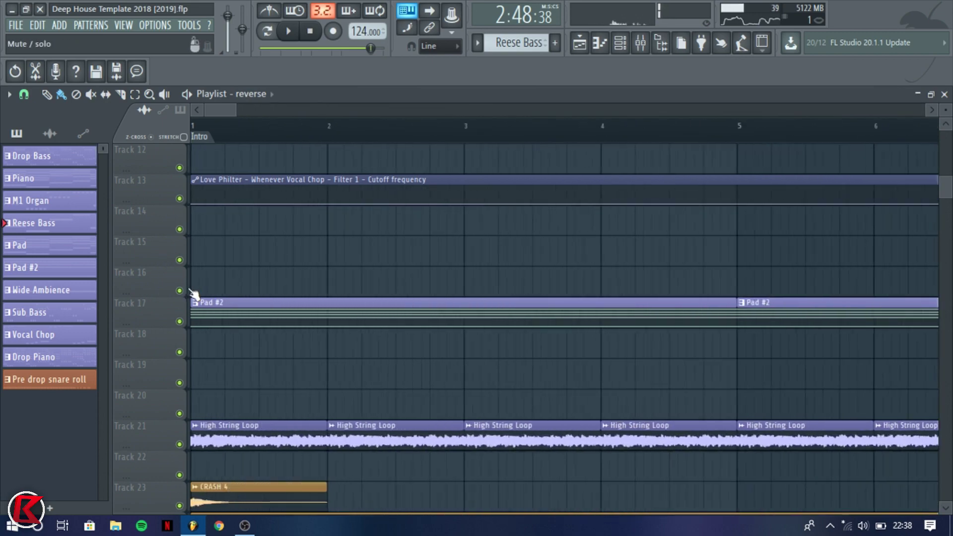
left_click(206, 289)
right_click(222, 287)
left_click_drag(234, 290, 211, 289)
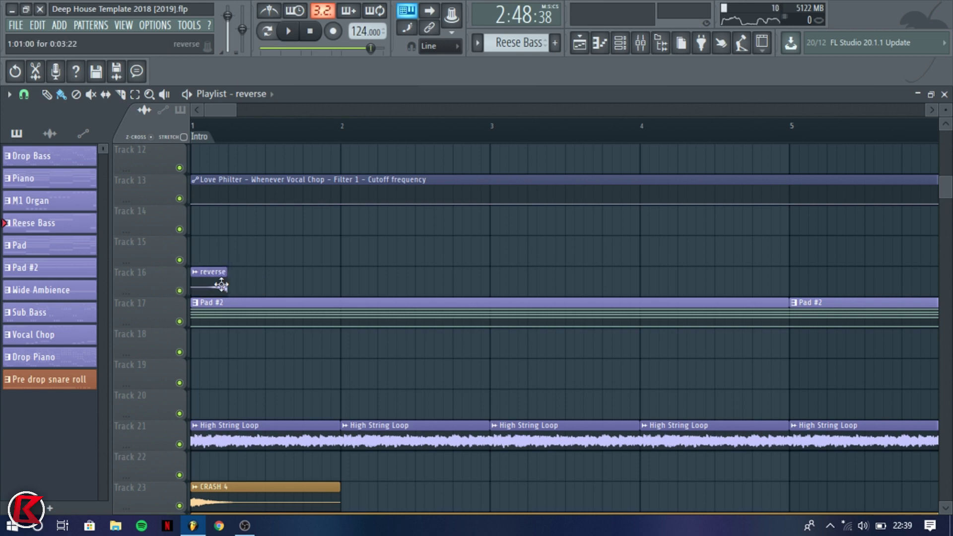
scroll(228, 281, "up", 8)
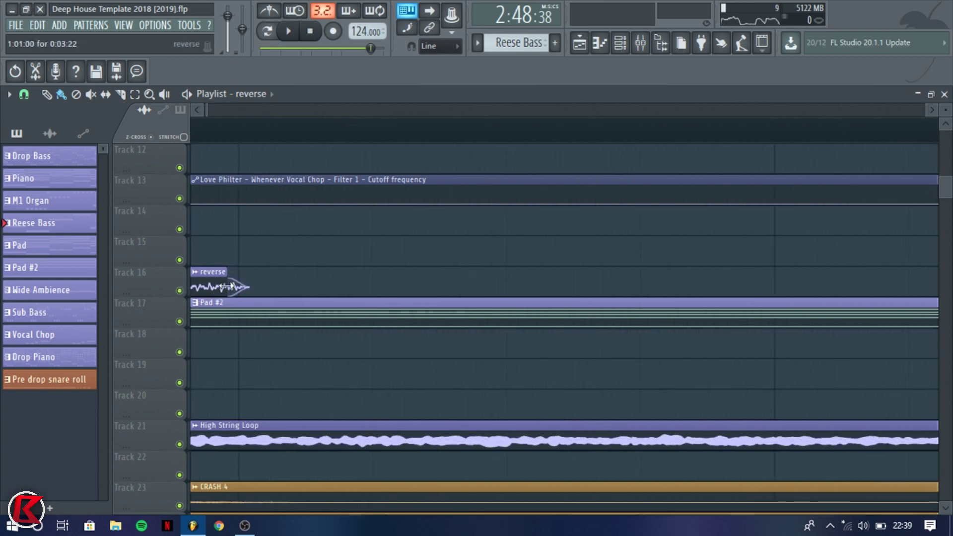
scroll(347, 222, "down", 6)
Play the song from the start to hear the reverse clip over the intro.
left_click(311, 32)
key("space")
scroll(255, 272, "down", 5)
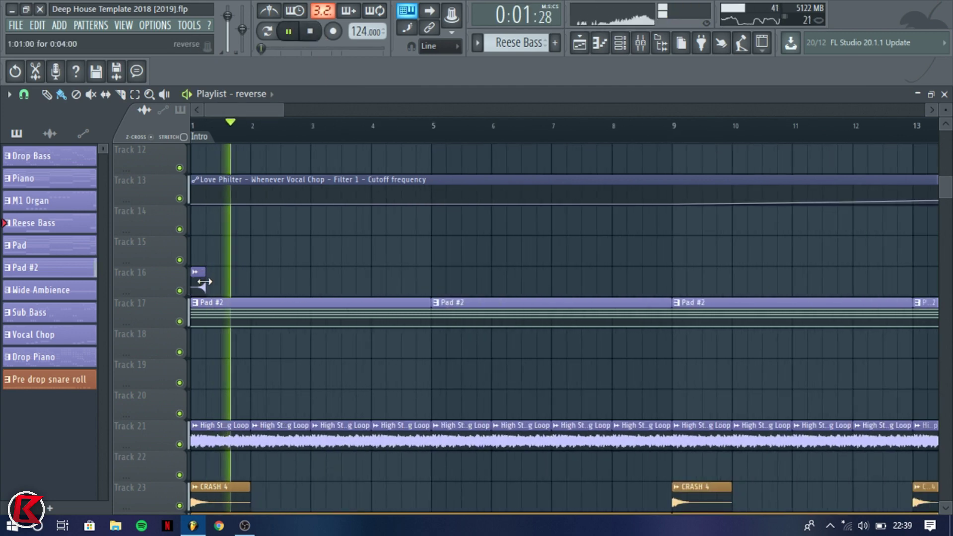
scroll(208, 280, "down", 4)
scroll(201, 278, "up", 3)
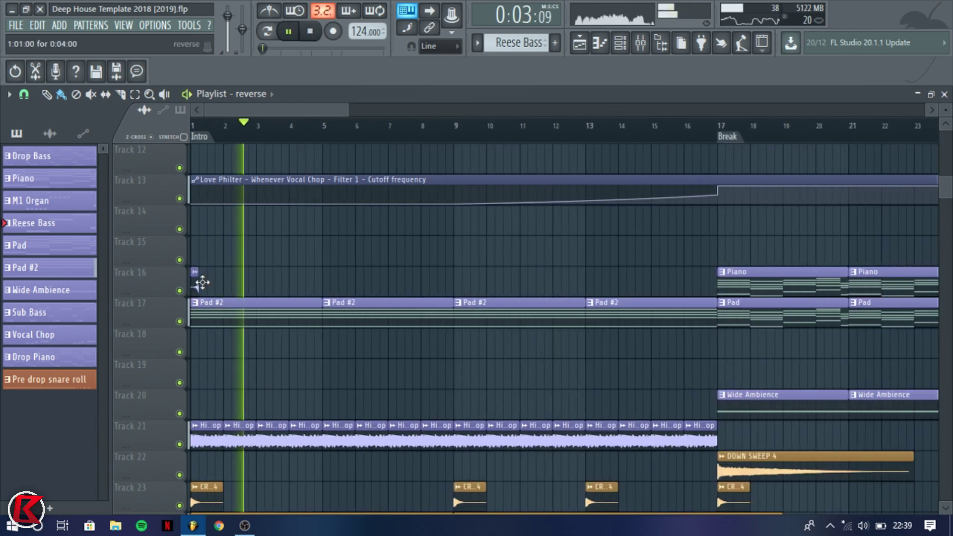
Show all channels in the channel rack and inspect the sampler settings of HKNSLG_bass_all_we_know_02_C.
left_click(621, 44)
scroll(382, 199, "down", 5)
left_click(303, 143)
left_click(305, 158)
key("space")
left_click(293, 286)
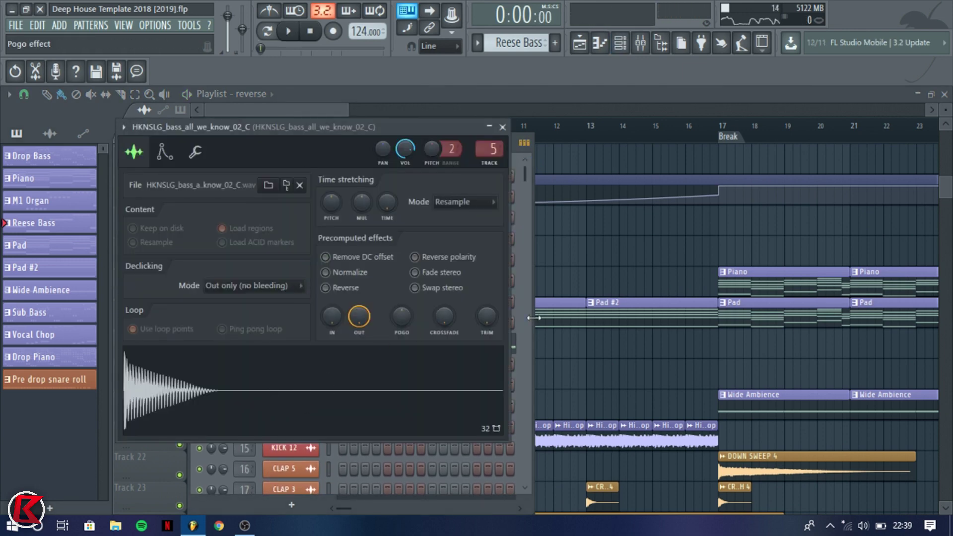
left_click(503, 127)
Place the HKNSLG_bass_all_we_know_02_C sample from a cloned channel at bar 12 of Track 15 and reverse it.
right_click(303, 280)
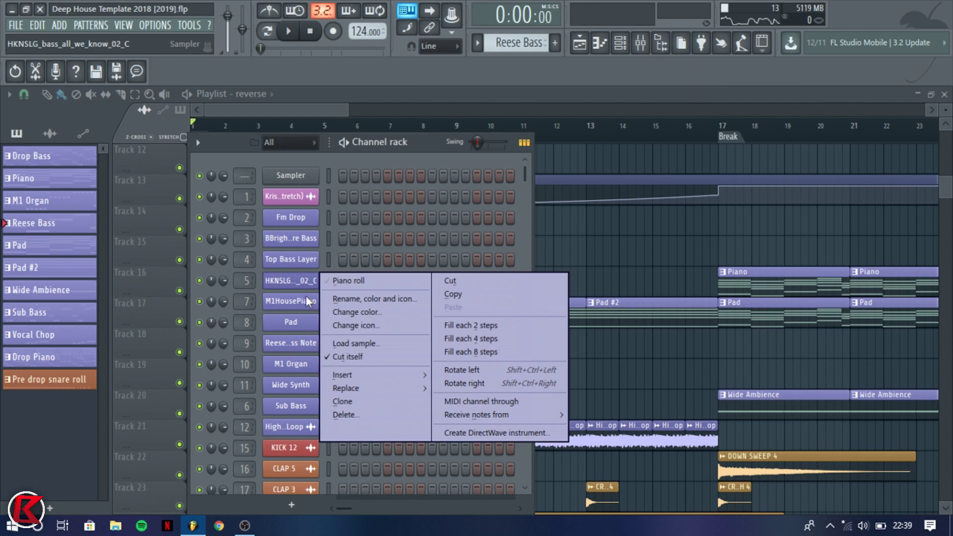
left_click(339, 402)
mouse_move(312, 404)
left_mouse_down()
mouse_move(570, 291)
mouse_move(553, 257)
mouse_move(563, 253)
left_mouse_up()
double_click(562, 252)
left_click(234, 338)
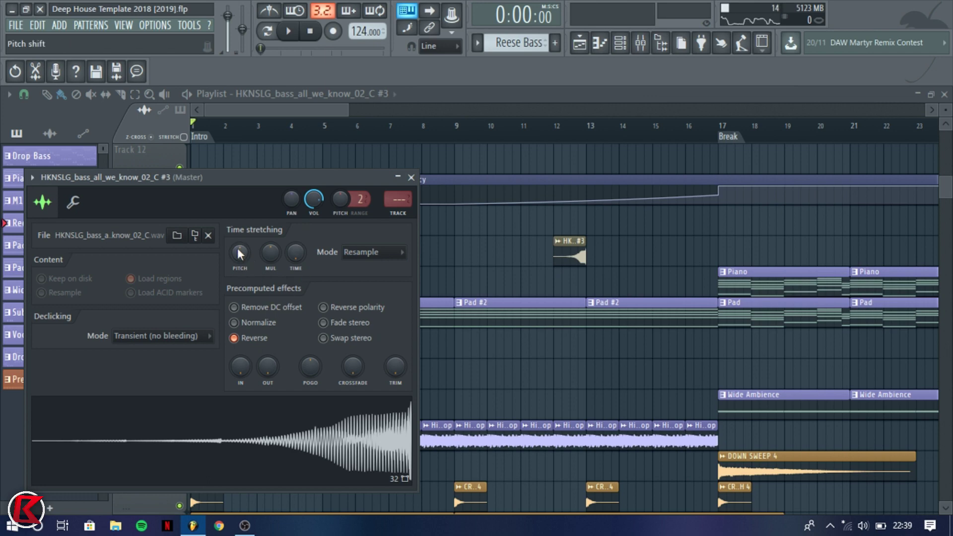
Lower the reversed bass sample's pitch shift and add a quick fade-in to it.
left_click_drag(239, 250, 239, 268)
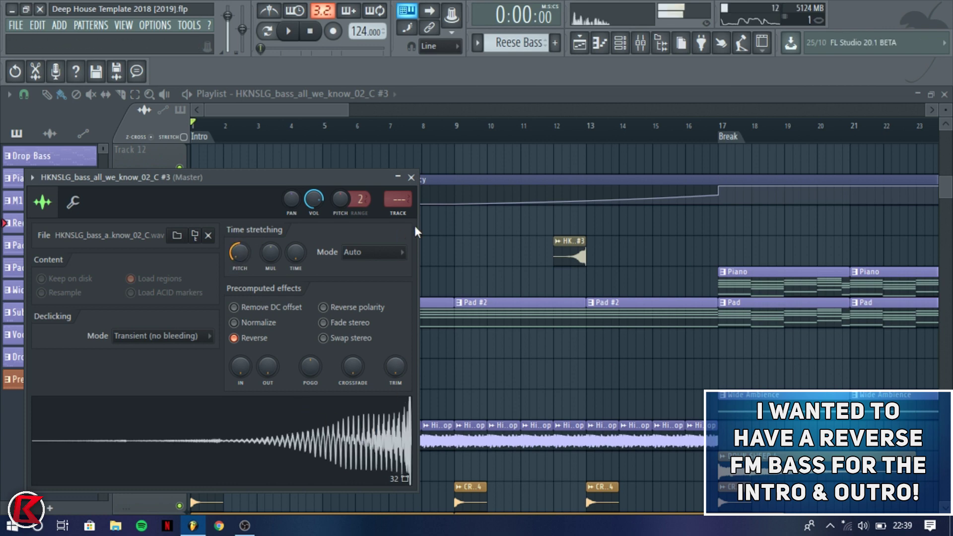
left_click(580, 260)
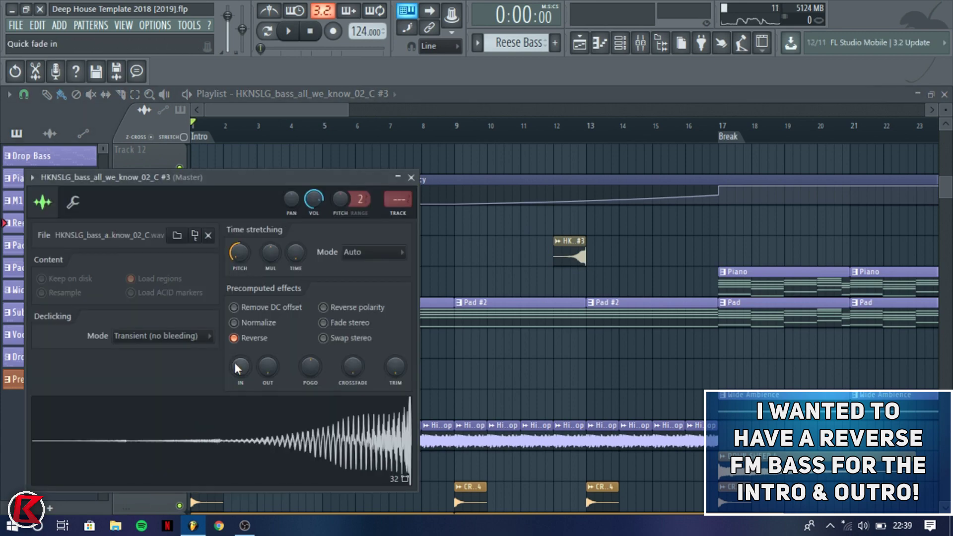
left_click_drag(240, 367, 241, 345)
Move the reversed bass clip from bar 12 of Track 15 to the start of bar 1 on Track 16.
left_click_drag(575, 254, 252, 292)
scroll(167, 298, "up", 3)
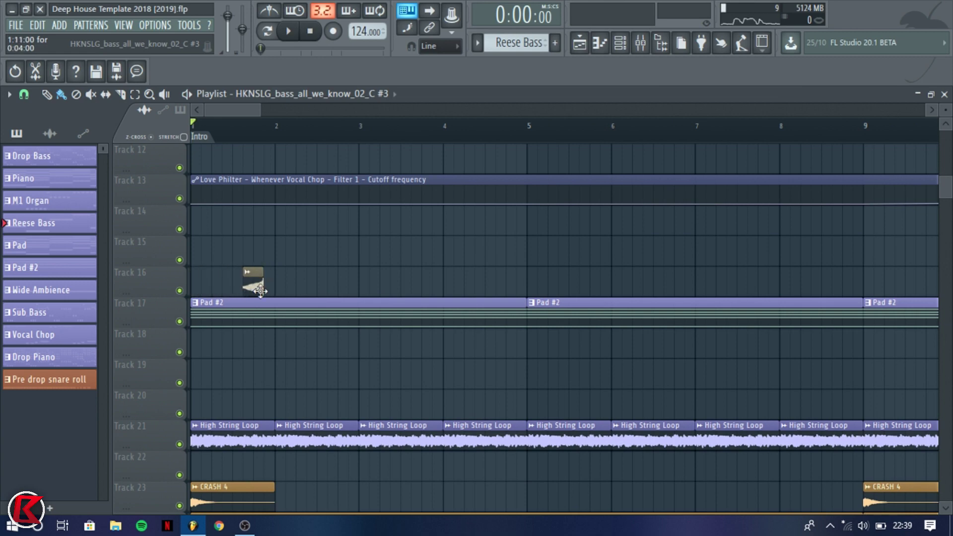
scroll(169, 301, "up", 3)
Raise the reversed bass sample's quick fade-in to maximum, set its channel volume to 29%, and play the intro.
double_click(215, 283)
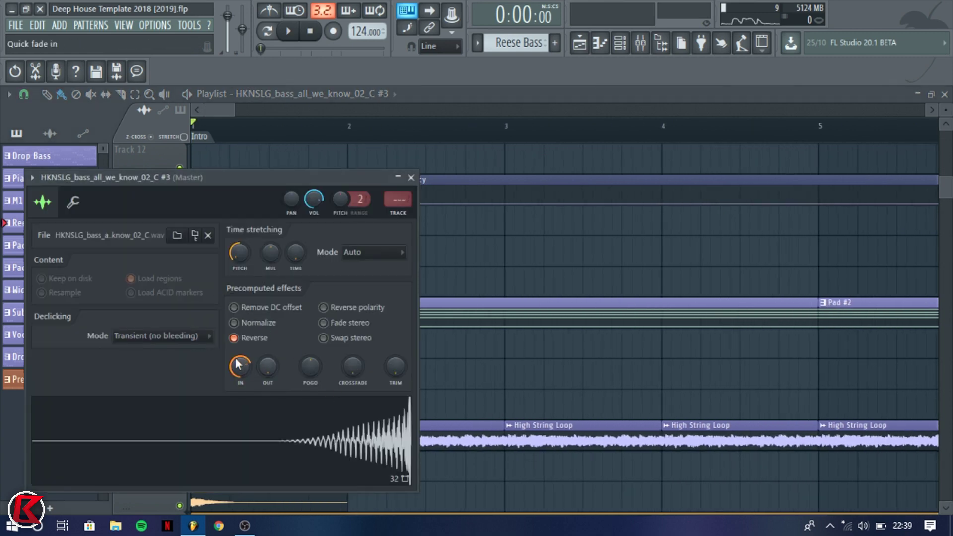
left_click_drag(313, 199, 313, 205)
key("space")
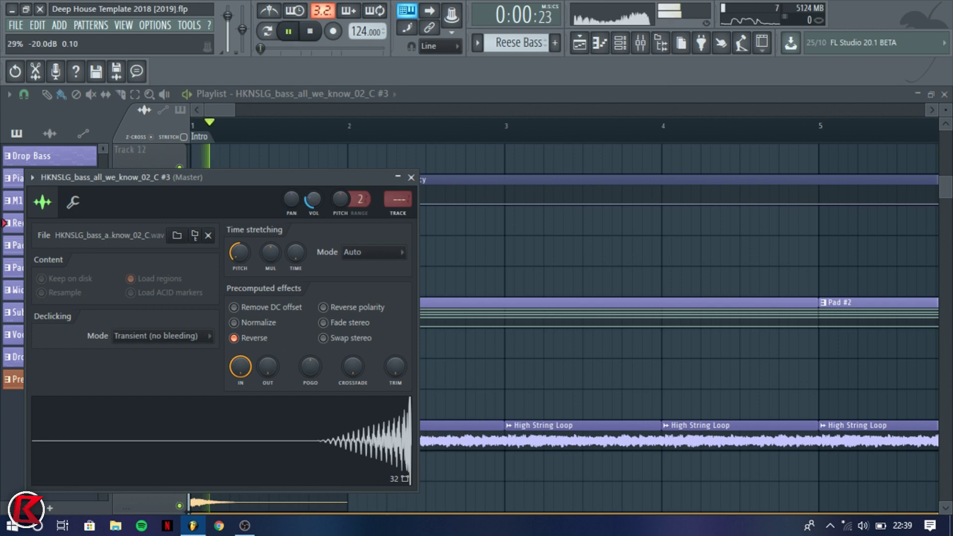
right_click(542, 252)
double_click(215, 278)
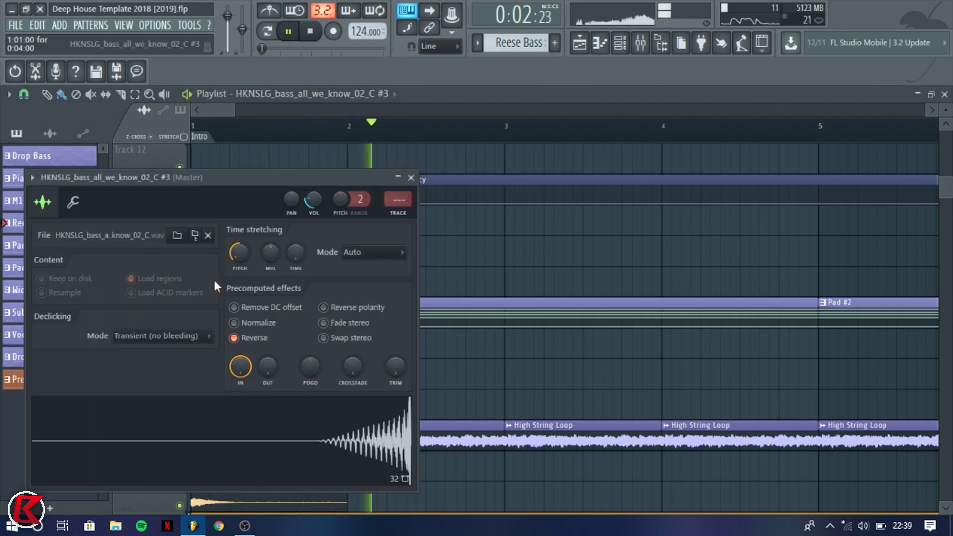
key("space")
Reset the reversed bass sample's pitch shift, try raising it to about +100 cents, and play the intro.
right_click(240, 252)
left_click(255, 259)
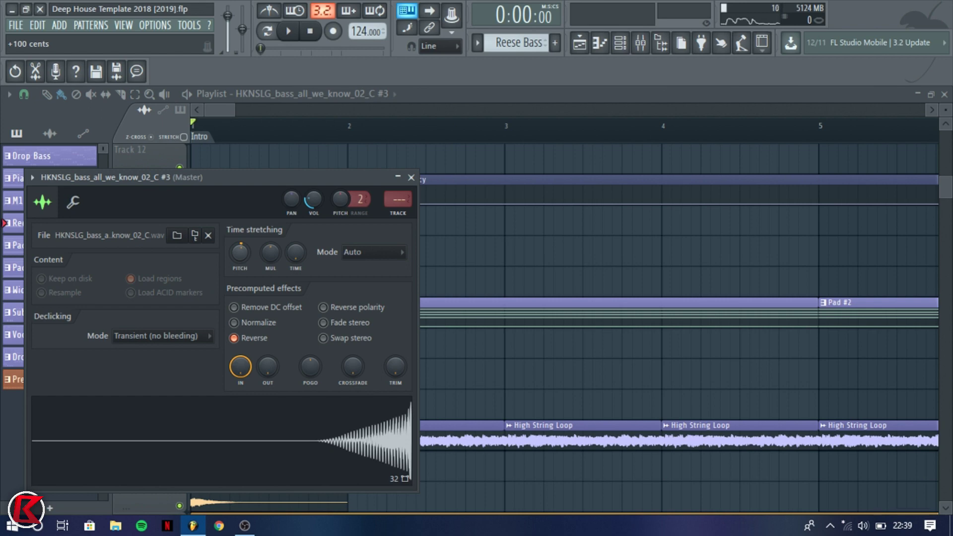
key("space")
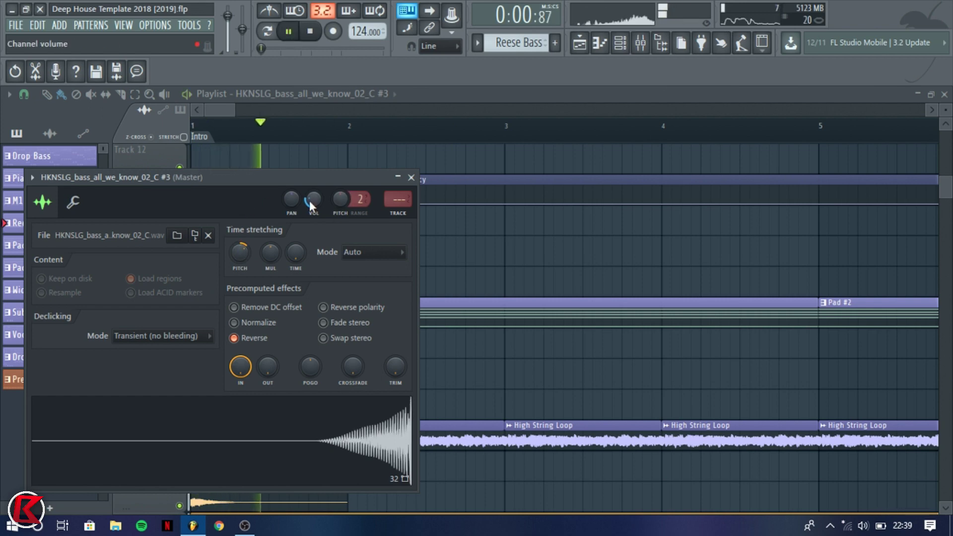
left_click(410, 177)
Place a second reversed bass clip at bar 5 of Track 16.
scroll(196, 285, "down", 1)
scroll(196, 286, "down", 3)
double_click(197, 286)
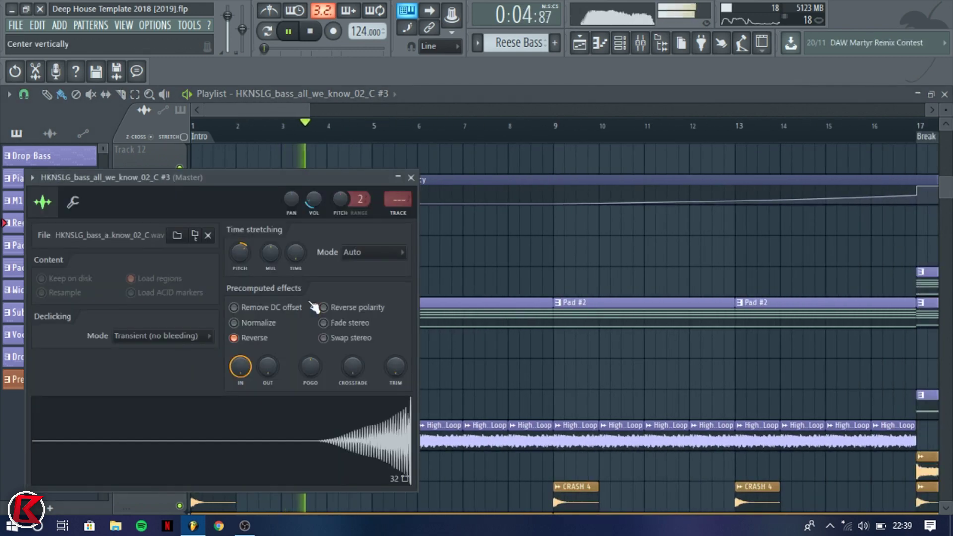
key("Escape")
left_click(377, 287)
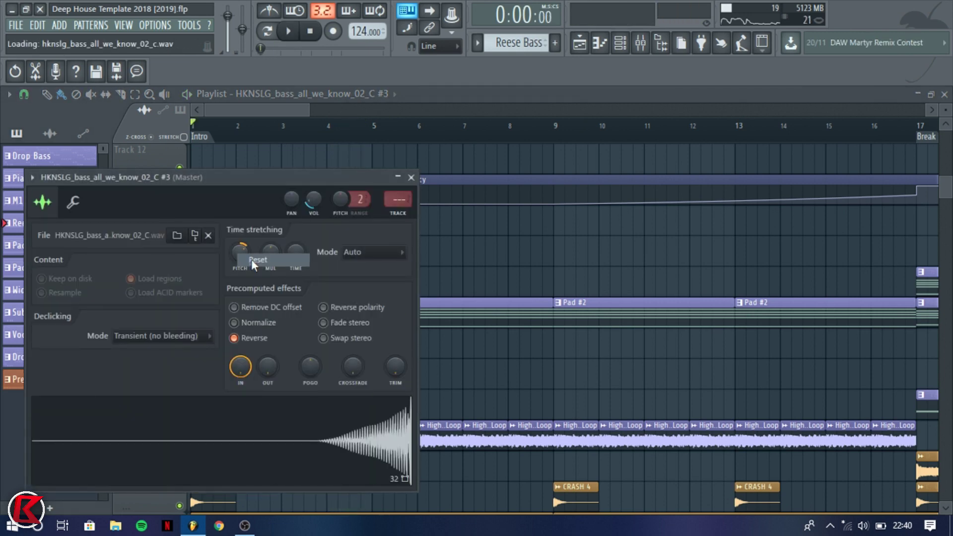
Reset the reversed bass sample's pitch shift, lower it to about -389 cents, and play the intro.
left_click(252, 259)
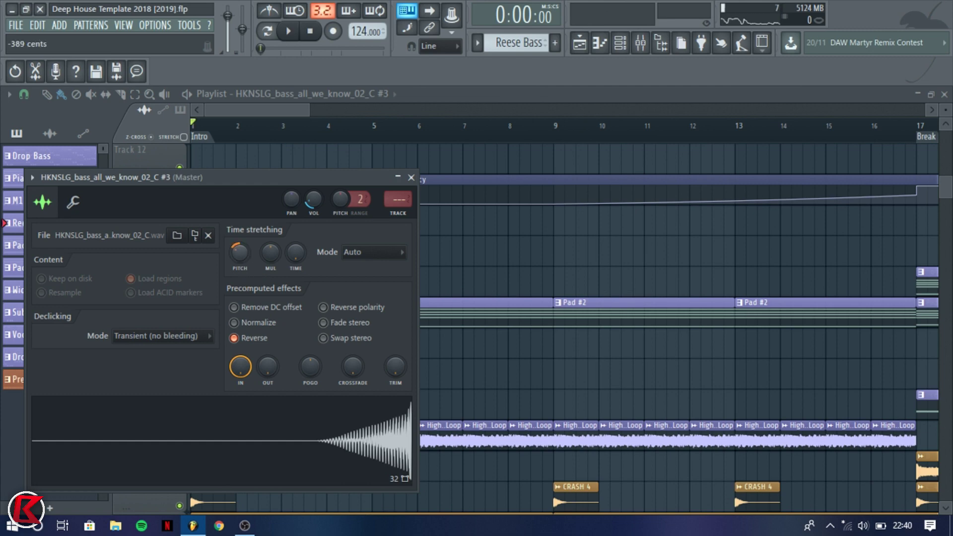
key("space")
key("space")
Examine the chord notes of the Pad #2 pattern in the piano roll and return to the playlist.
left_click(411, 177)
double_click(257, 302)
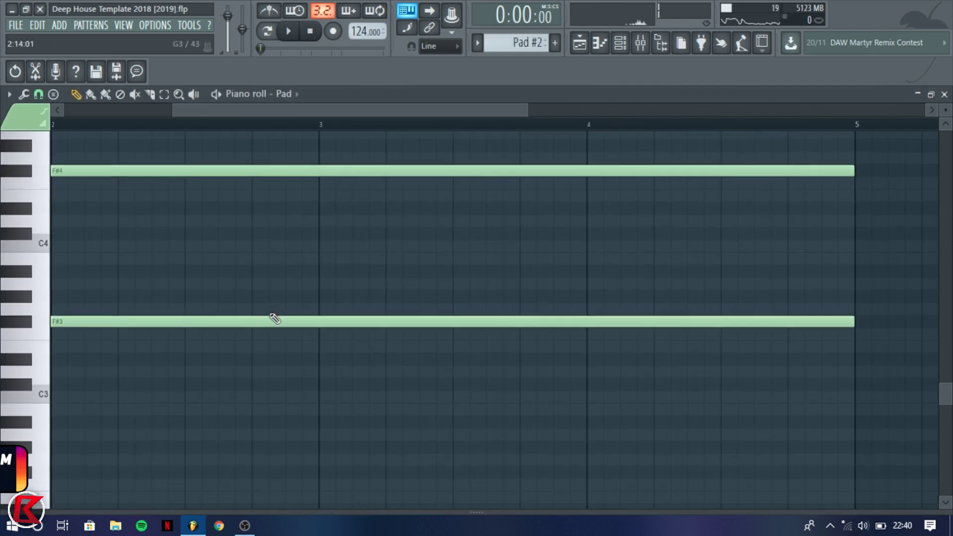
scroll(262, 311, "down", 3)
scroll(202, 265, "up", 5)
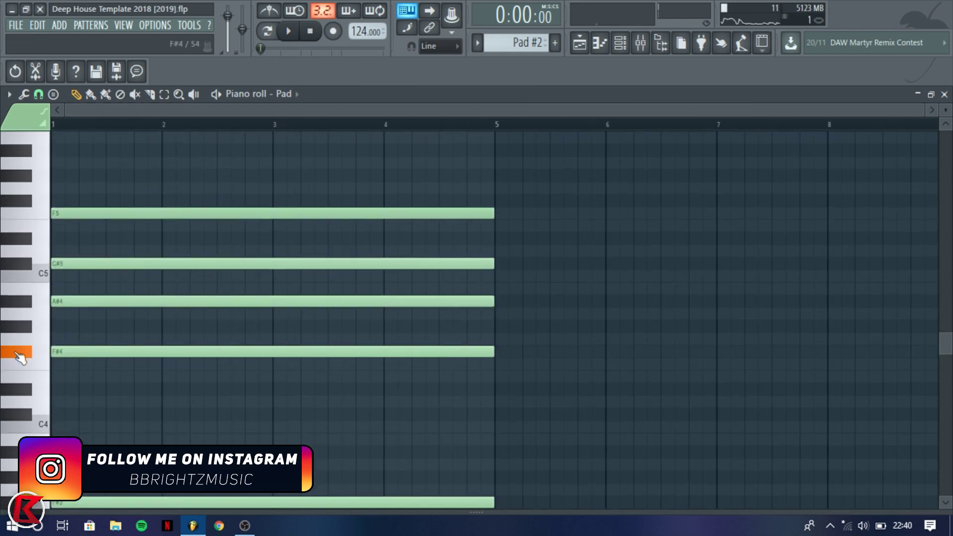
left_click(580, 43)
Review the reversed bass sampler settings and play the intro to hear the pitched-down hit.
double_click(198, 295)
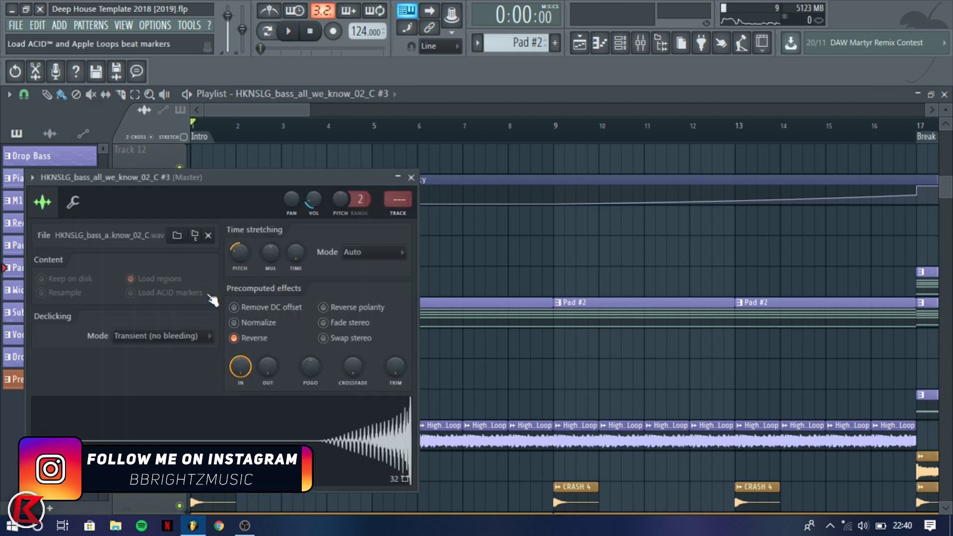
key("space")
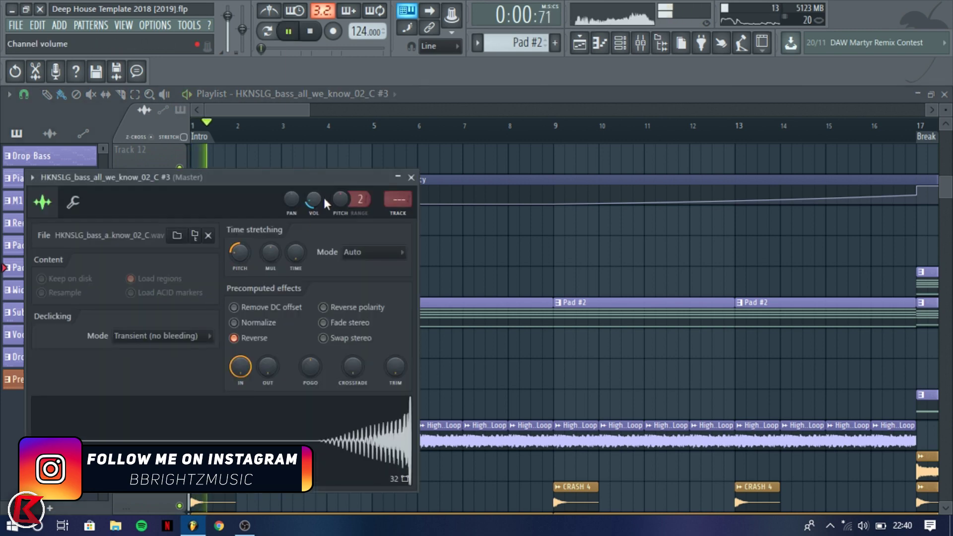
key("Escape")
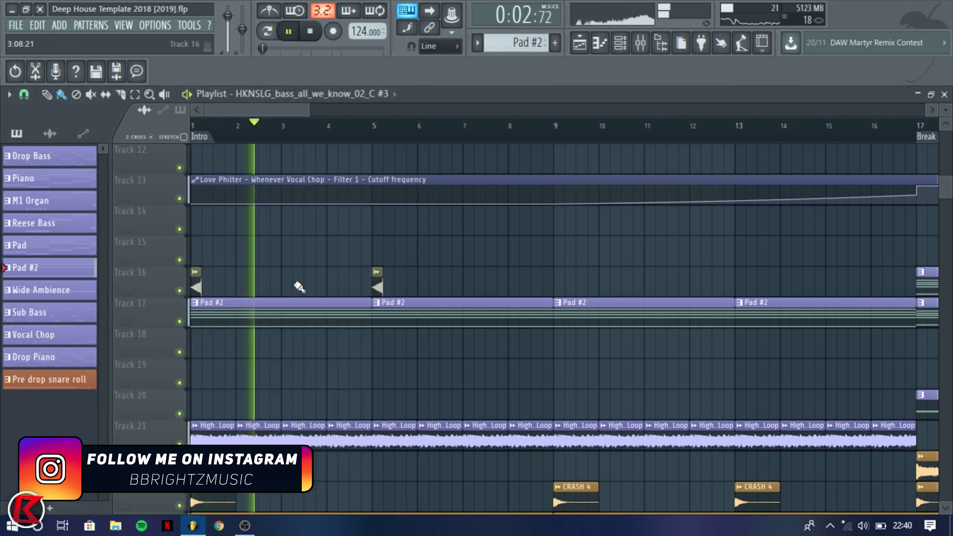
key("space")
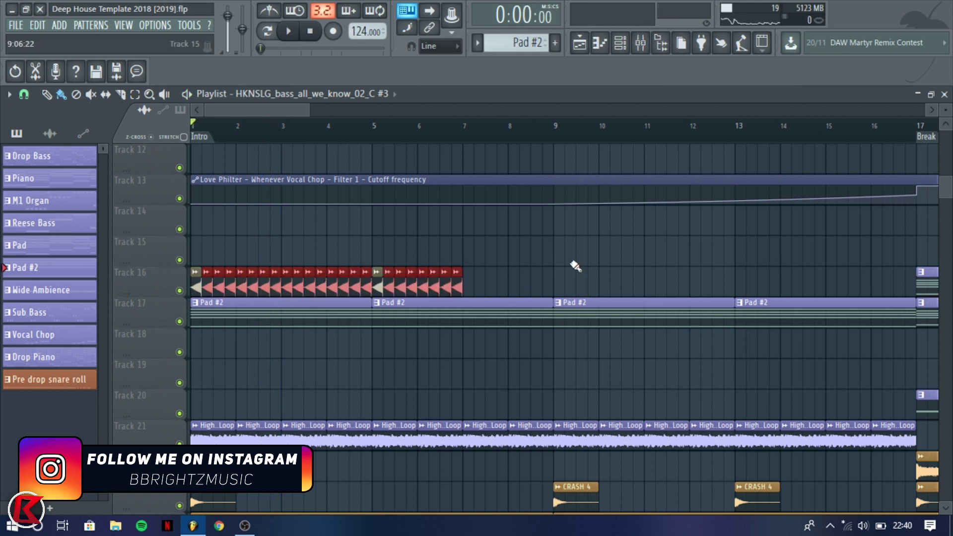
Trim the selected reversed bass clips on Track 16, the first to 1:01:03 for 0:03:21, and play the intro.
scroll(186, 275, "up", 6)
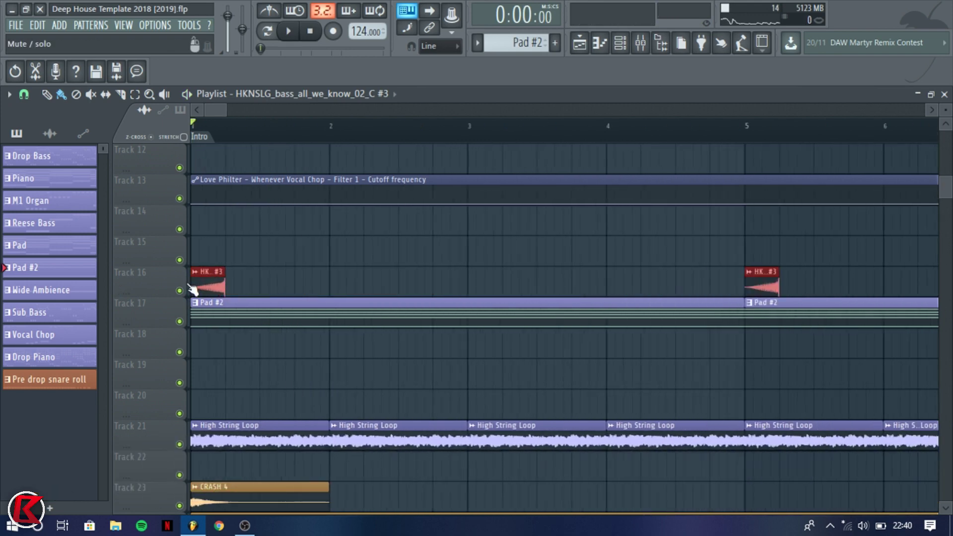
scroll(308, 287, "down", 1)
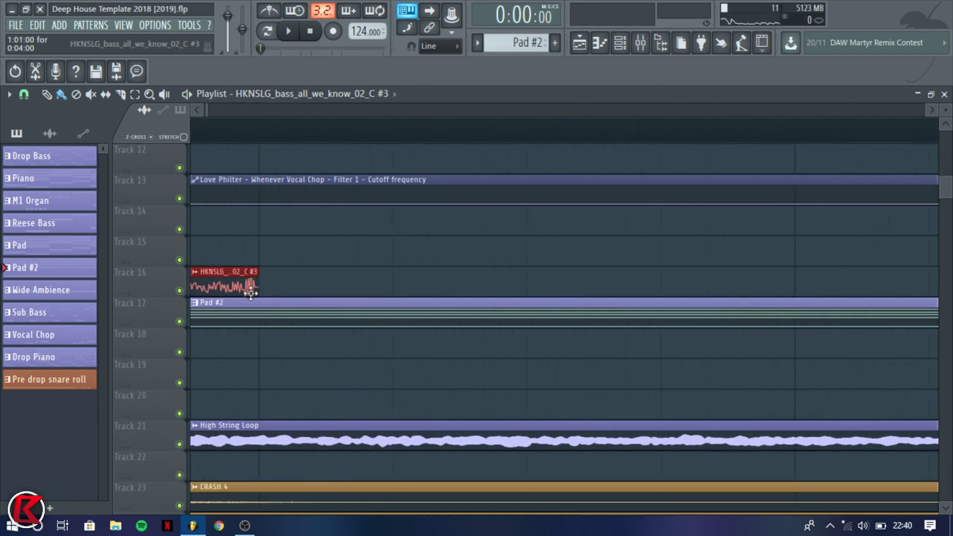
left_click_drag(224, 277, 240, 278)
key("space")
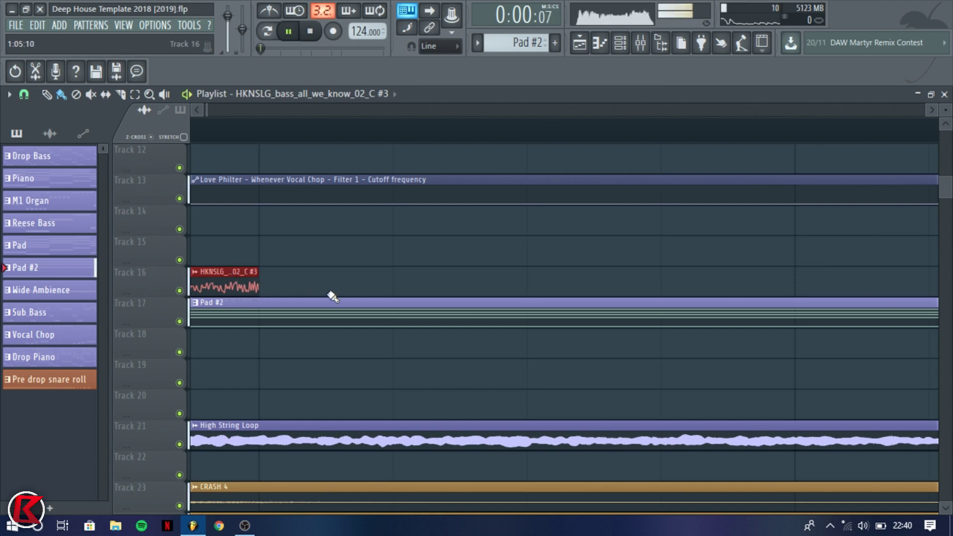
scroll(334, 296, "down", 4)
scroll(295, 237, "down", 7)
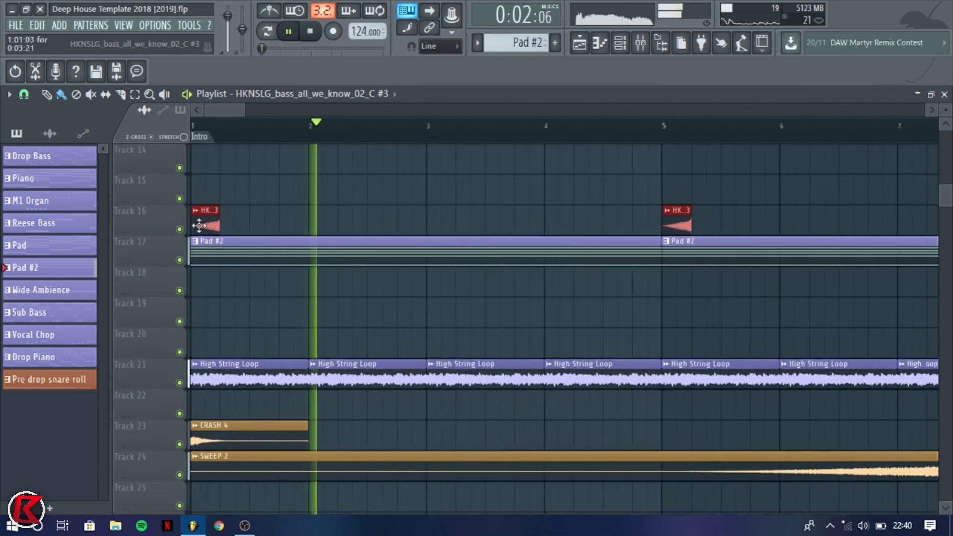
Duplicate the two reversed bass clips to bars 9 and 13 of Track 16, and copy all four to the outro from bar 97.
double_click(200, 227)
left_click(512, 172)
scroll(357, 242, "down", 6)
left_click_drag(336, 231, 97, 238)
scroll(340, 243, "down", 5)
scroll(347, 238, "down", 2)
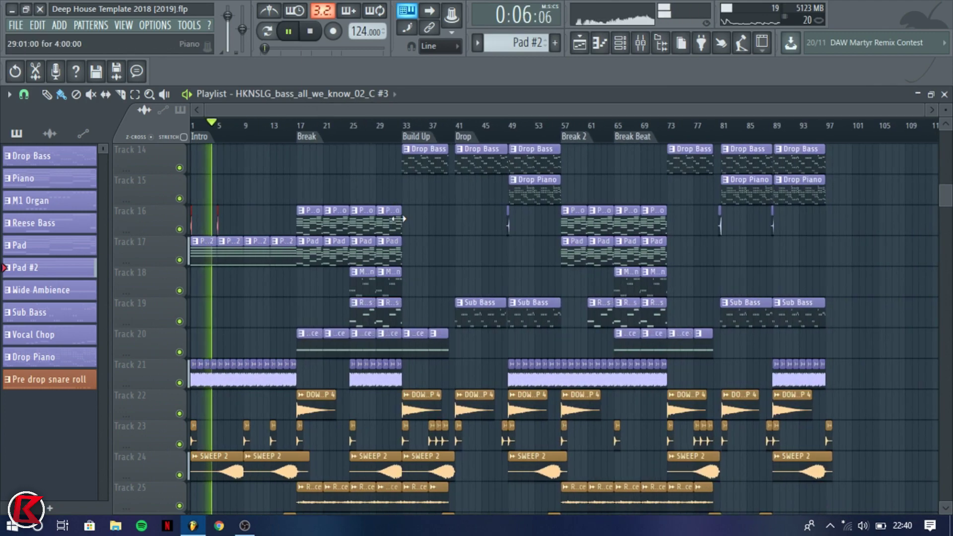
scroll(405, 223, "up", 7)
scroll(401, 220, "down", 4)
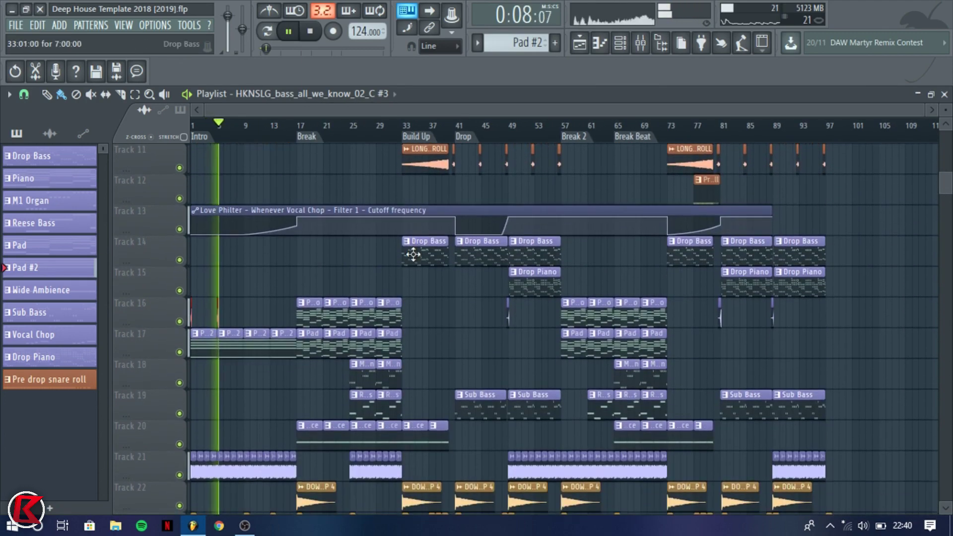
scroll(171, 329, "up", 2)
scroll(189, 374, "up", 3)
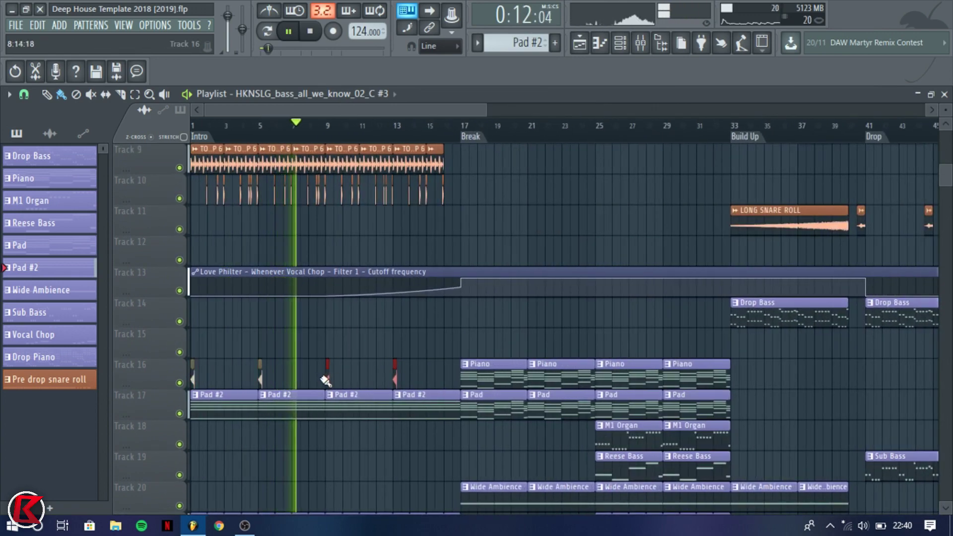
scroll(325, 381, "down", 4)
left_click_drag(278, 375, 829, 387)
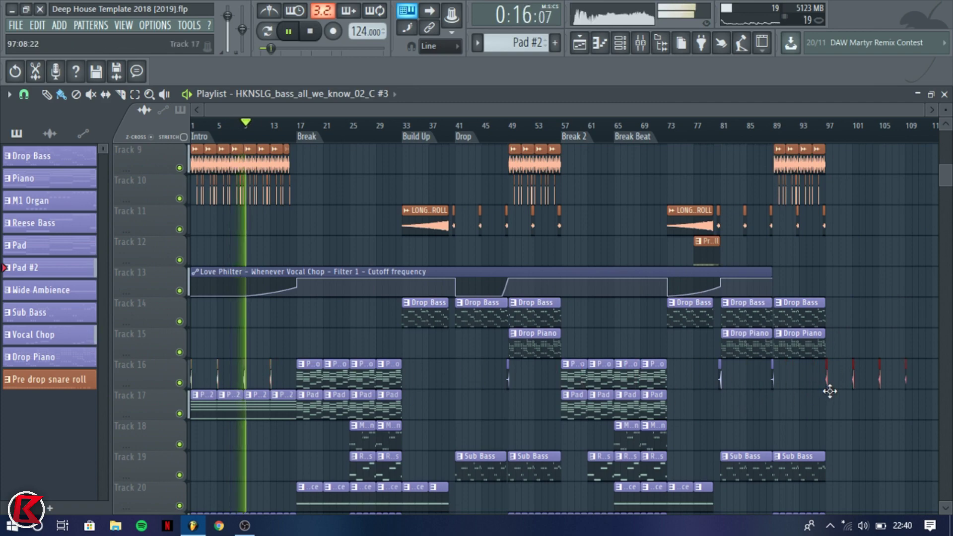
Fill Track 5 with KICK 12 clips on every beat from bar 97, leaving the track empty from bar 104.
scroll(462, 244, "up", 1)
scroll(569, 305, "up", 4)
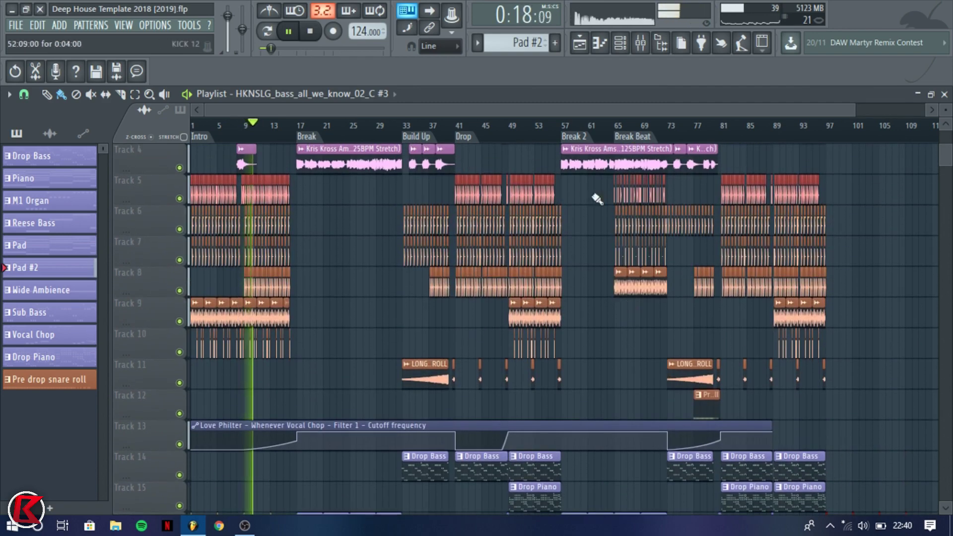
scroll(862, 219, "up", 5)
left_click_drag(724, 199, 789, 219)
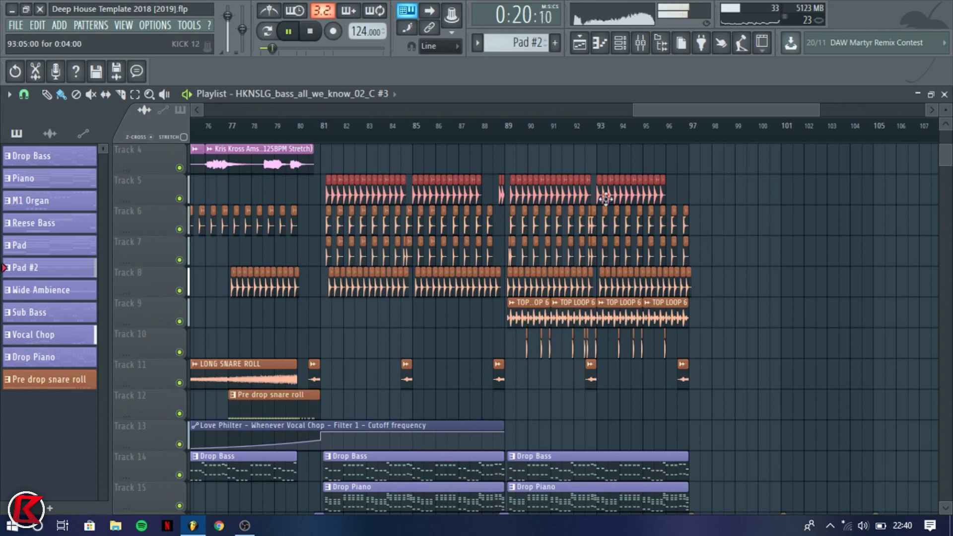
left_click(404, 193)
scroll(914, 178, "up", 3)
left_click_drag(499, 202, 802, 195)
right_click(739, 255)
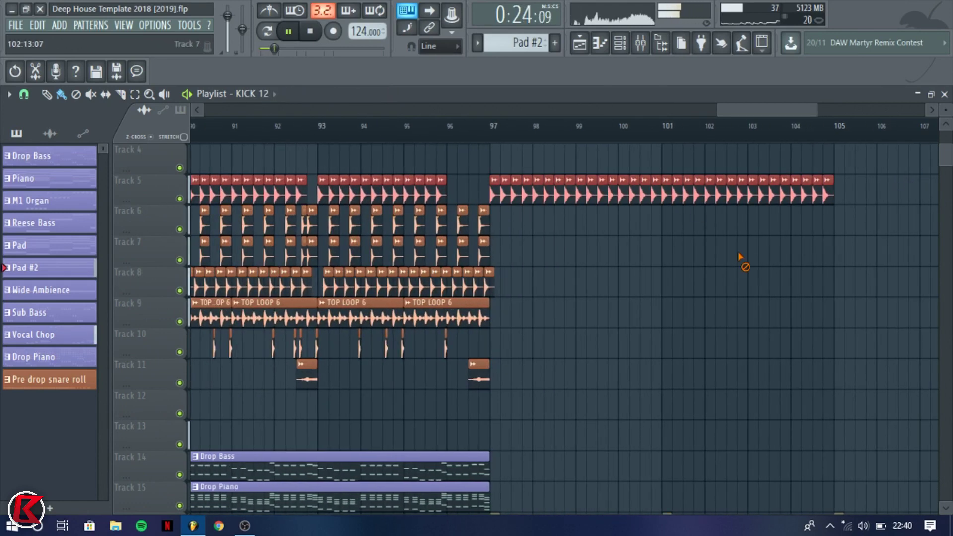
right_click(801, 198)
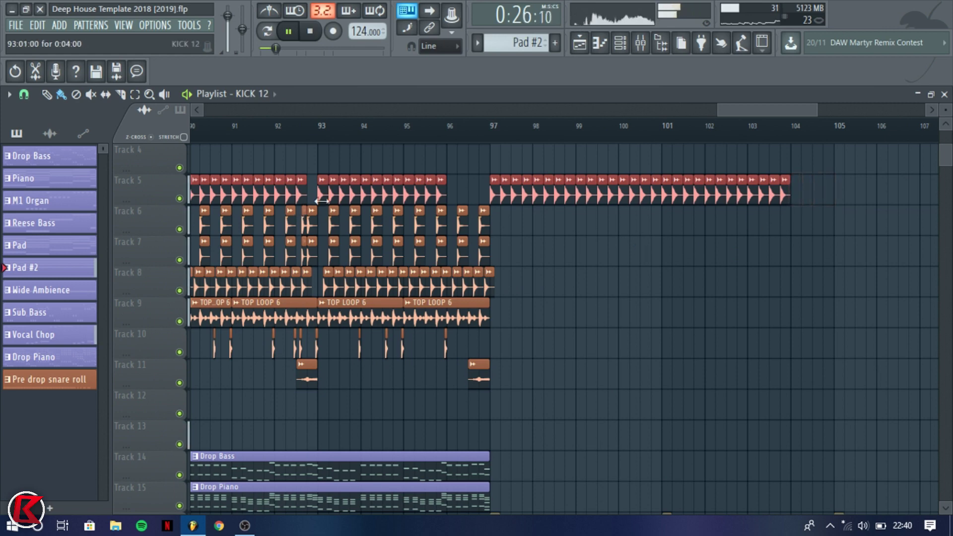
Copy the percussion and TOP LOOP 6 clips on Tracks 6 to 9 from bars 89–96 to the outro at bar 97.
scroll(317, 213, "down", 3)
mouse_move(477, 262)
left_mouse_down()
mouse_move(274, 231)
mouse_move(476, 263)
left_mouse_up()
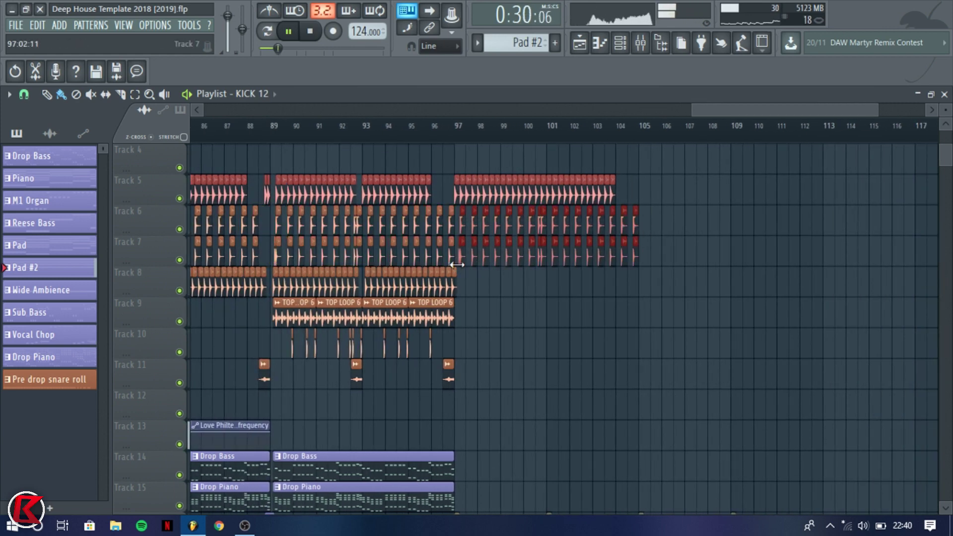
left_click_drag(499, 327, 274, 266)
left_click_drag(286, 309, 466, 309)
scroll(468, 322, "up", 3)
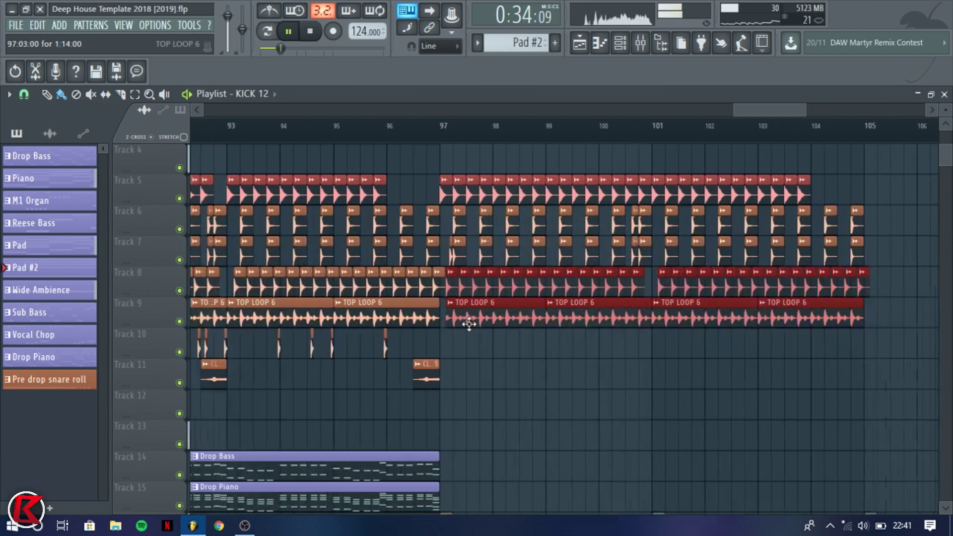
left_click(463, 351, "ctrl")
Add two closely spaced KICK 12 clips on Track 5 just before bar 105.
scroll(412, 309, "down", 2)
scroll(695, 288, "down", 3)
scroll(717, 284, "up", 3)
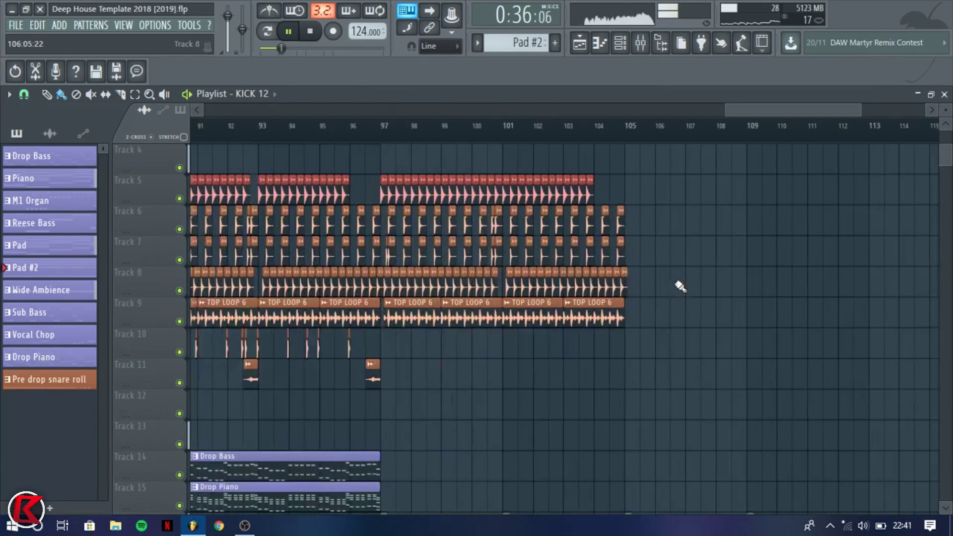
scroll(584, 200, "up", 3)
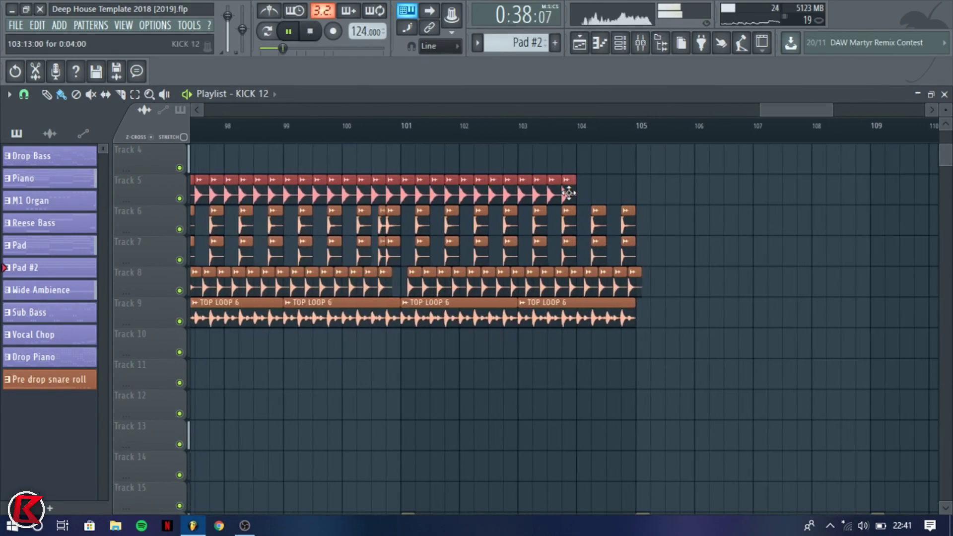
scroll(624, 195, "up", 2)
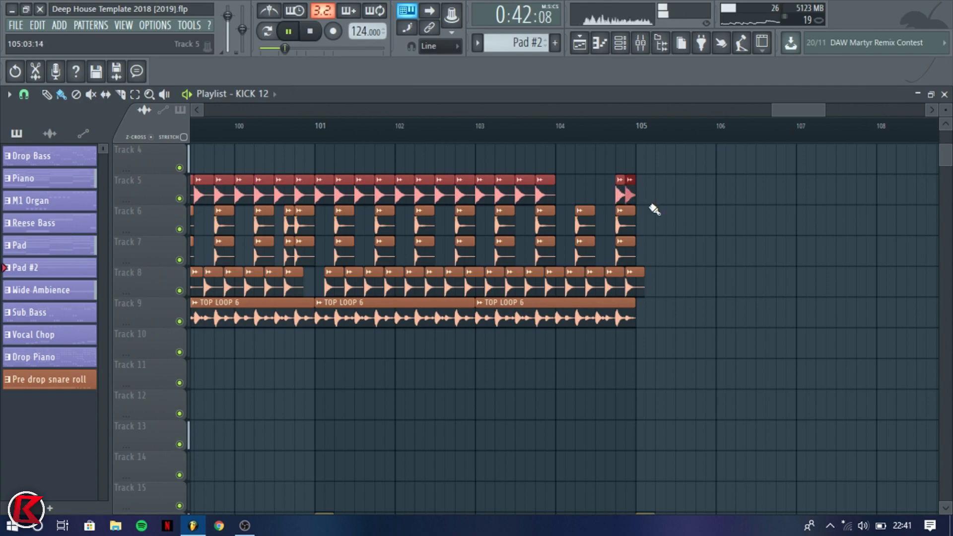
scroll(654, 209, "down", 3)
scroll(648, 287, "down", 3)
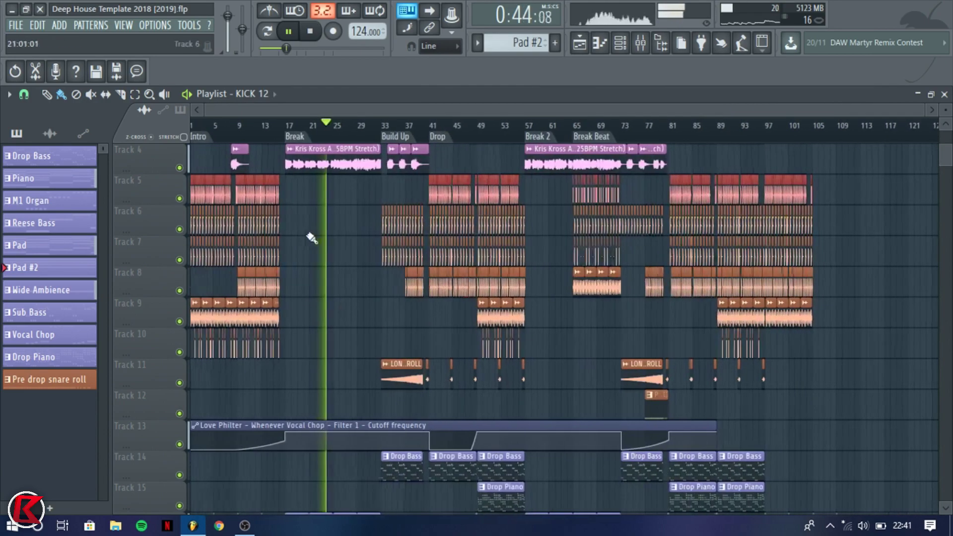
Copy the KICK 12 EQ Band 1 freq automation clip on Track 2 to bar 105 and delete its part from bar 113.
scroll(203, 219, "up", 8)
scroll(272, 200, "up", 2)
scroll(278, 208, "down", 6)
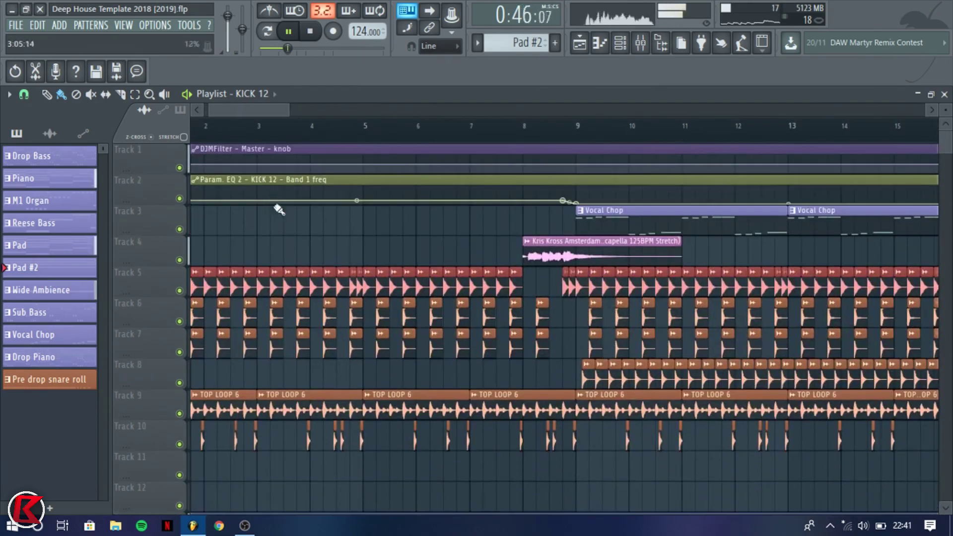
left_click_drag(217, 185, 814, 185)
scroll(843, 198, "up", 4)
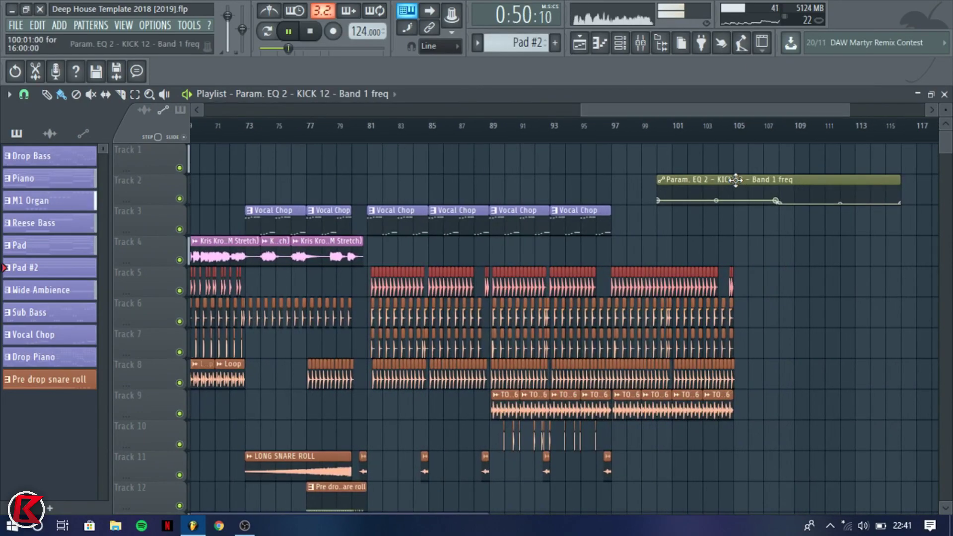
left_click_drag(735, 179, 812, 179)
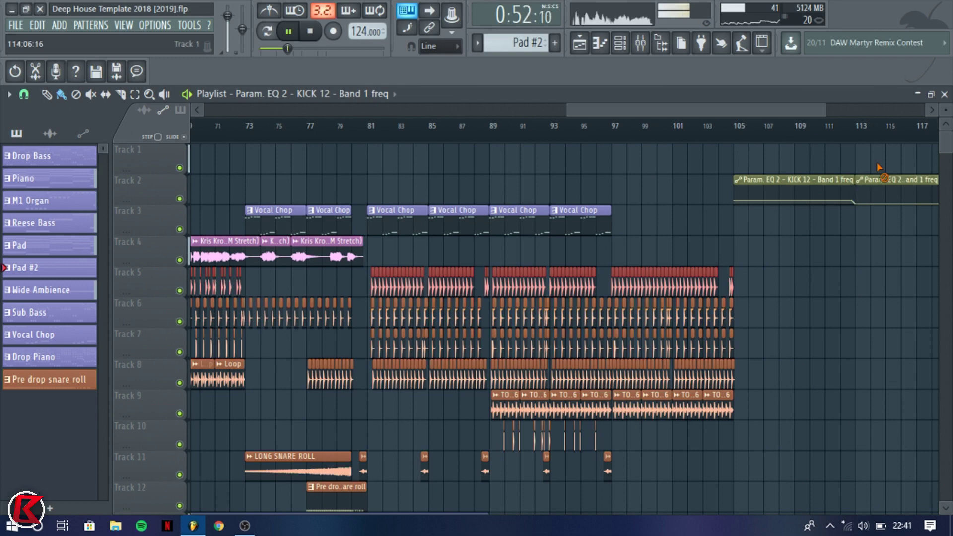
right_click(866, 186)
Copy the KICK 12 clips on Track 5 from bars 97–104 to bar 105, deleting the extra kicks just before bar 113.
left_click_drag(815, 274, 613, 293)
left_click_drag(622, 284, 745, 280)
right_click(872, 296)
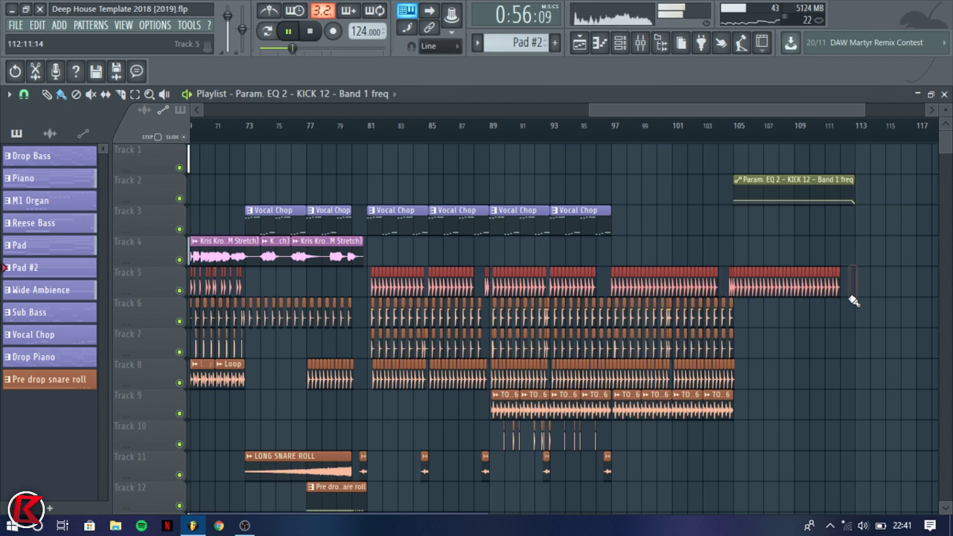
Copy the clap and open hat clips on Tracks 6 to 8 and the TOP LOOP 6 clips on Track 9 from bars 97–104 to bar 105.
scroll(748, 382, "up", 4)
left_click_drag(745, 387, 417, 323)
mouse_move(420, 382)
left_mouse_down()
mouse_move(755, 380)
mouse_move(729, 380)
left_mouse_up()
scroll(728, 380, "down", 7)
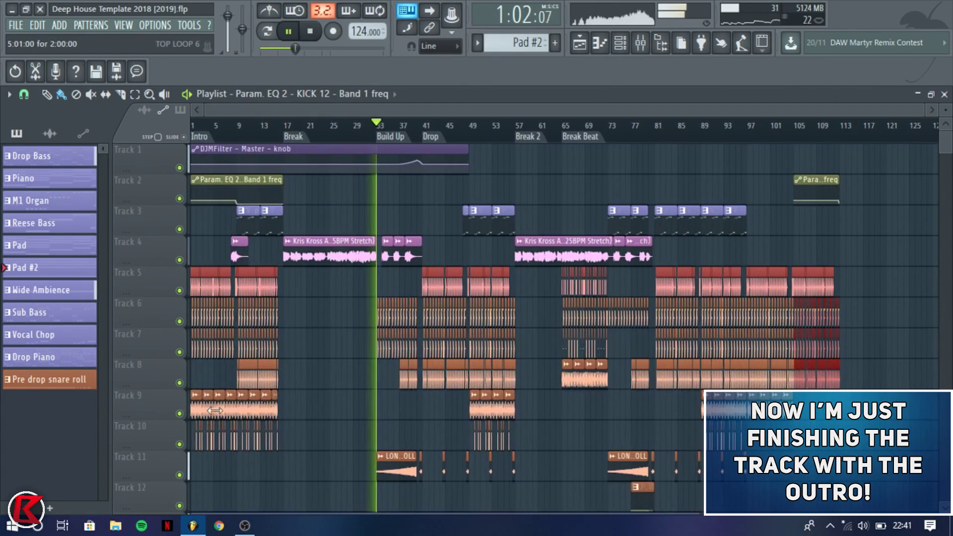
left_click_drag(797, 413, 751, 415)
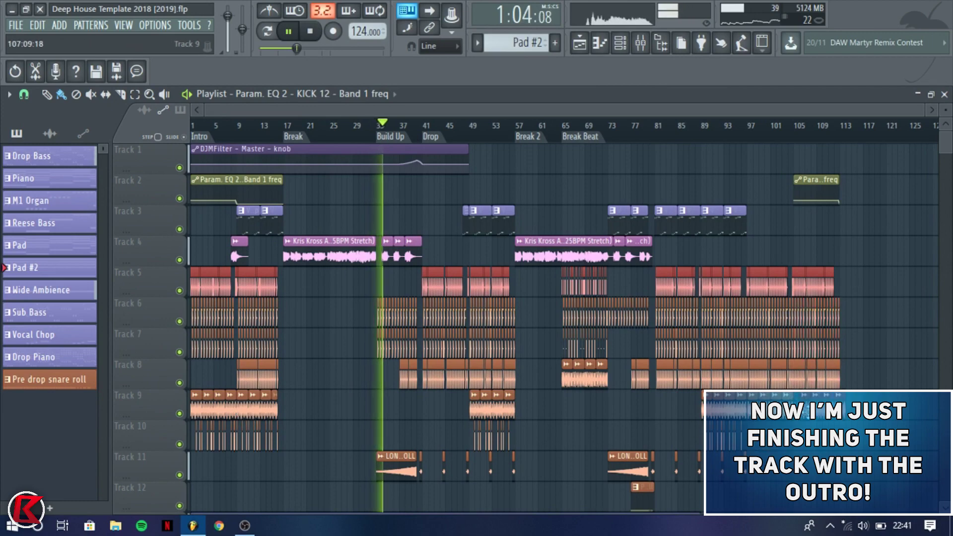
Delete the copied open hat clips on Track 8 from bar 105 onward.
scroll(579, 377, "up", 7)
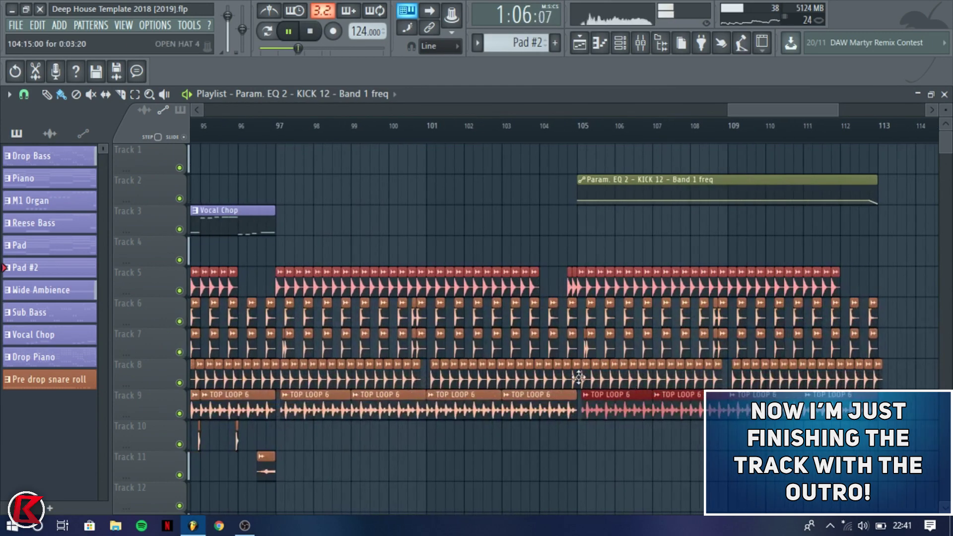
left_click_drag(583, 377, 898, 372)
scroll(591, 387, "up", 1)
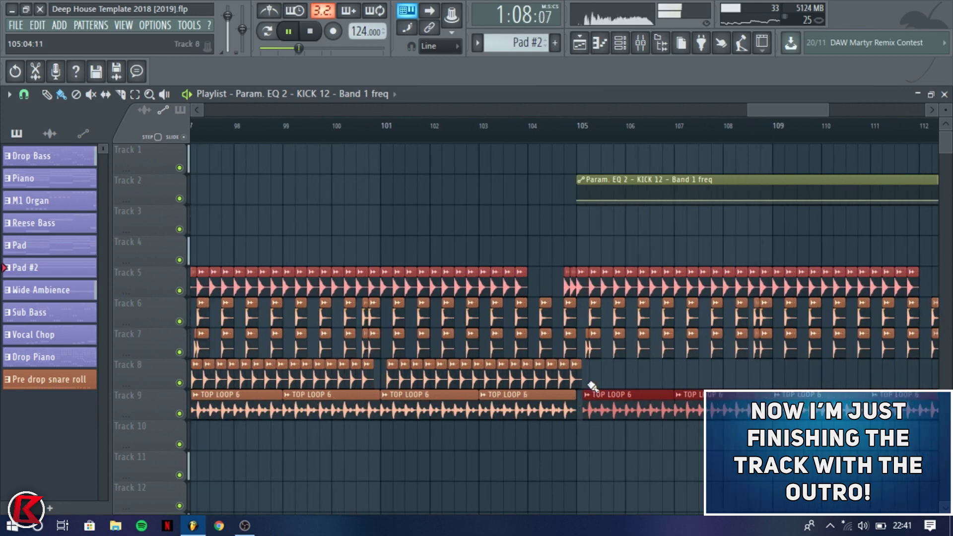
scroll(598, 403, "down", 3)
scroll(597, 405, "down", 4)
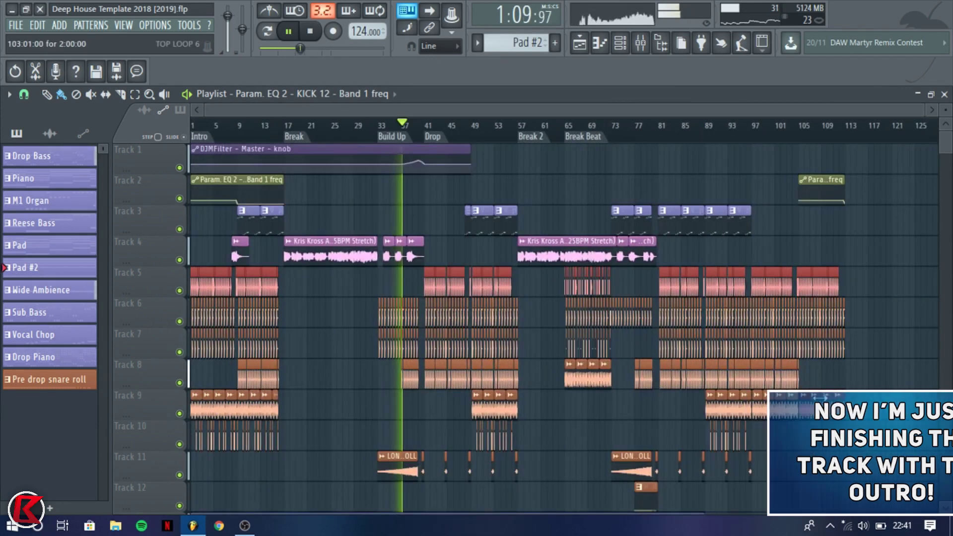
Extend the starts of the TOP LOOP 6 clips on Track 9 at bars 97 and 105 to close the small gaps before them.
scroll(800, 413, "up", 1)
scroll(800, 413, "up", 4)
left_click_drag(567, 449, 490, 391)
left_click(556, 395, "ctrl+shift")
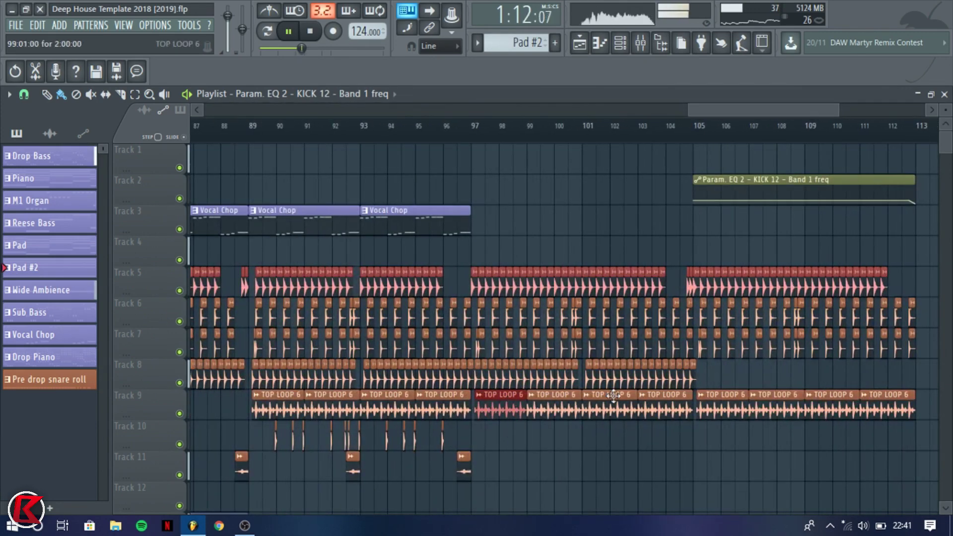
scroll(705, 414, "up", 5)
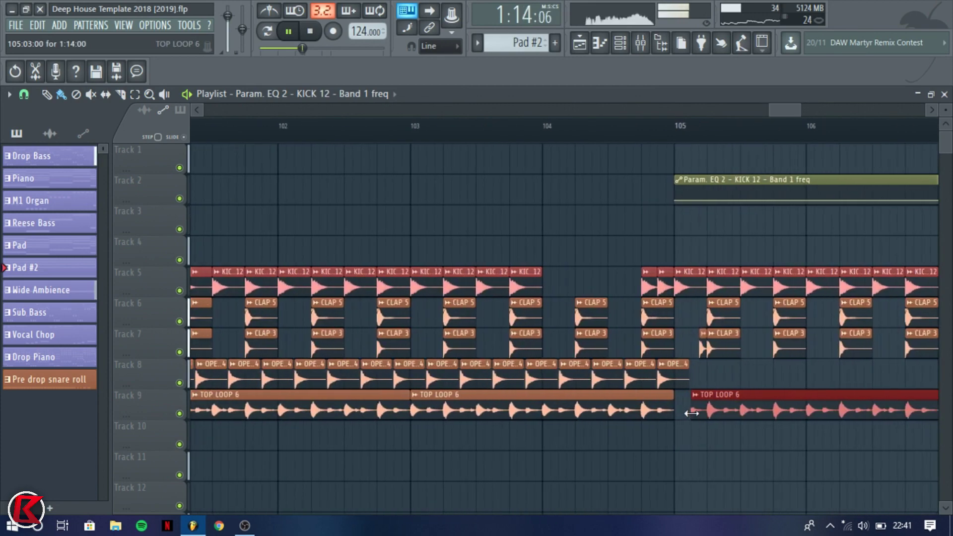
scroll(675, 420, "down", 10)
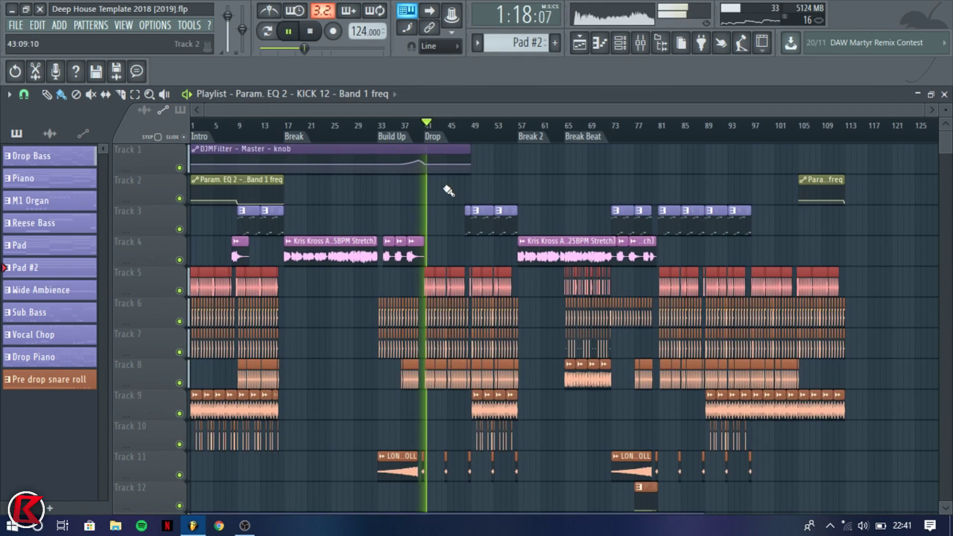
Start playback from bar 57 and copy the intro percussion clips on Track 10 to the outro at bar 97.
left_click(515, 127)
scroll(665, 294, "down", 3)
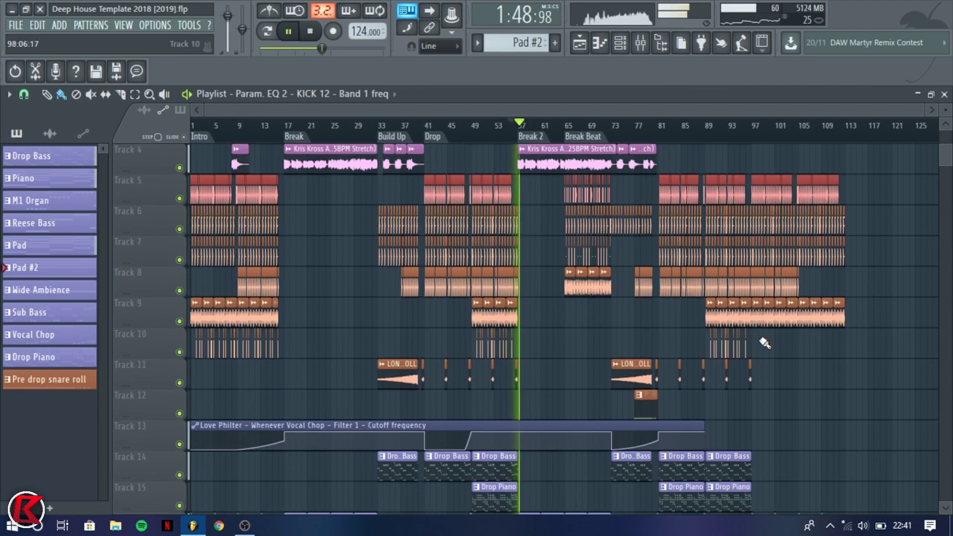
left_click_drag(256, 368, 198, 348)
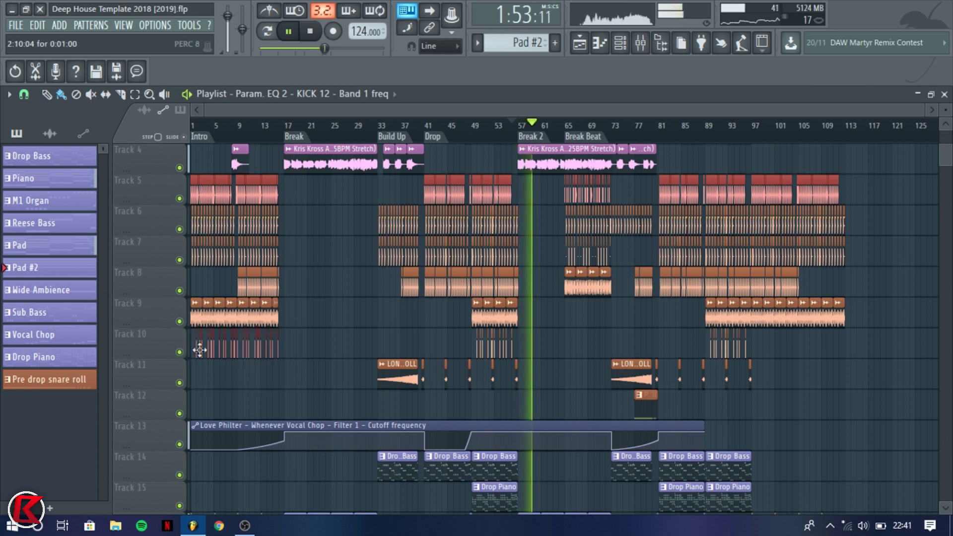
left_click_drag(245, 354, 762, 359)
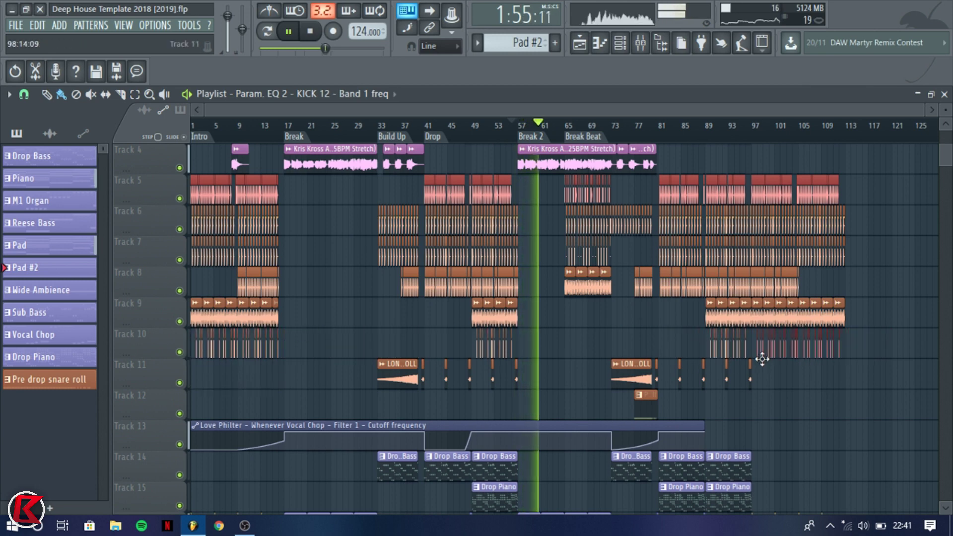
Delete the copied percussion clips on Track 10 from bar 105 onward.
scroll(797, 372, "up", 4, "ctrl")
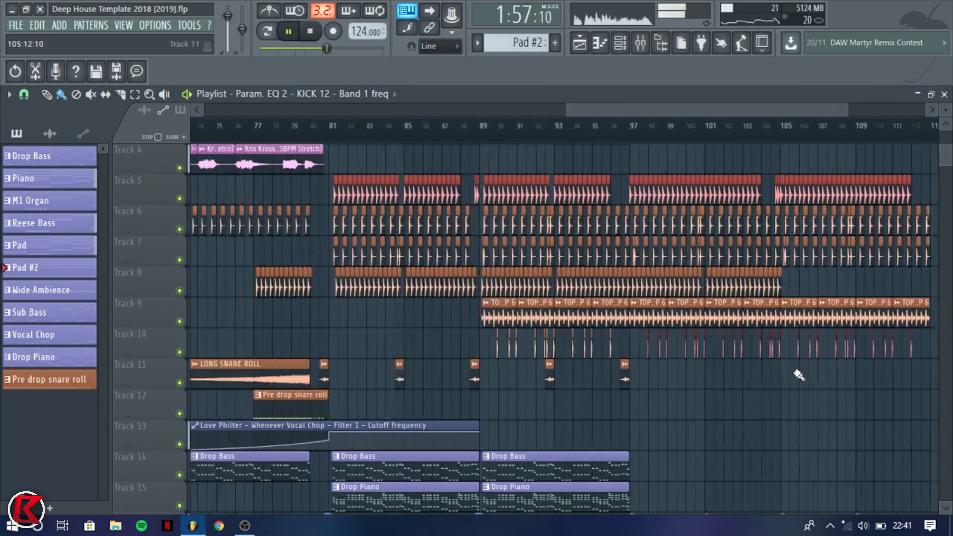
right_click(796, 349)
scroll(816, 382, "up", 4)
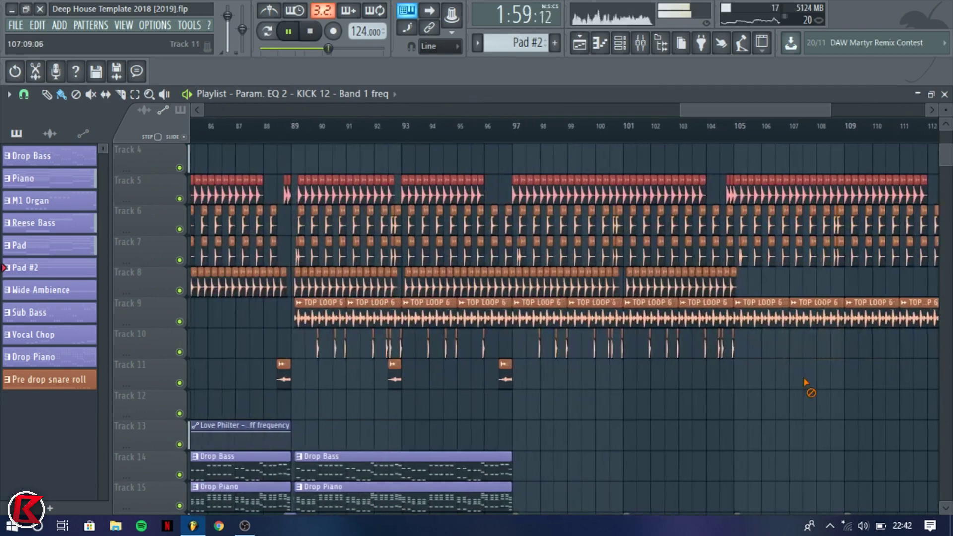
scroll(752, 375, "down", 4)
scroll(744, 318, "down", 4, "ctrl")
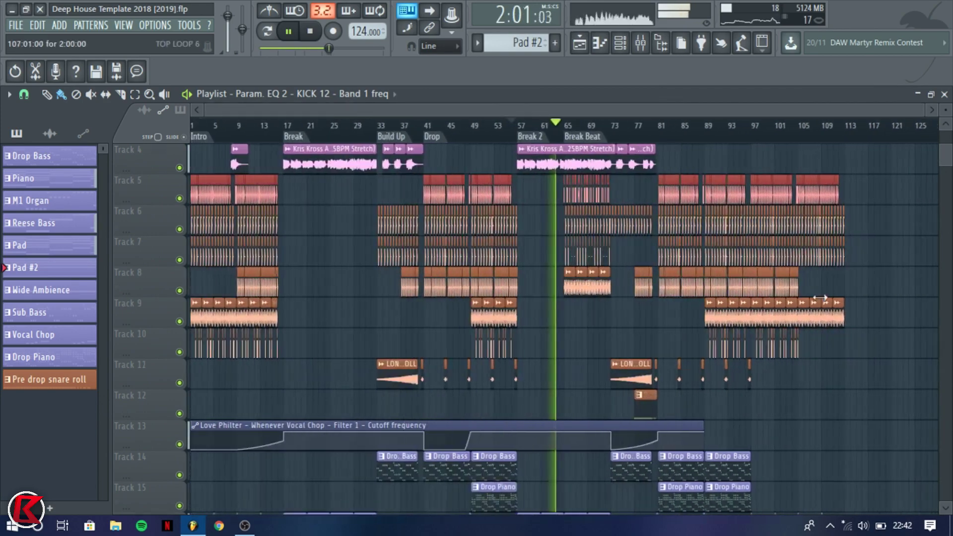
Place a copy of the Pre drop snare roll pattern on Track 12 at bar 93.
scroll(826, 289, "down", 2)
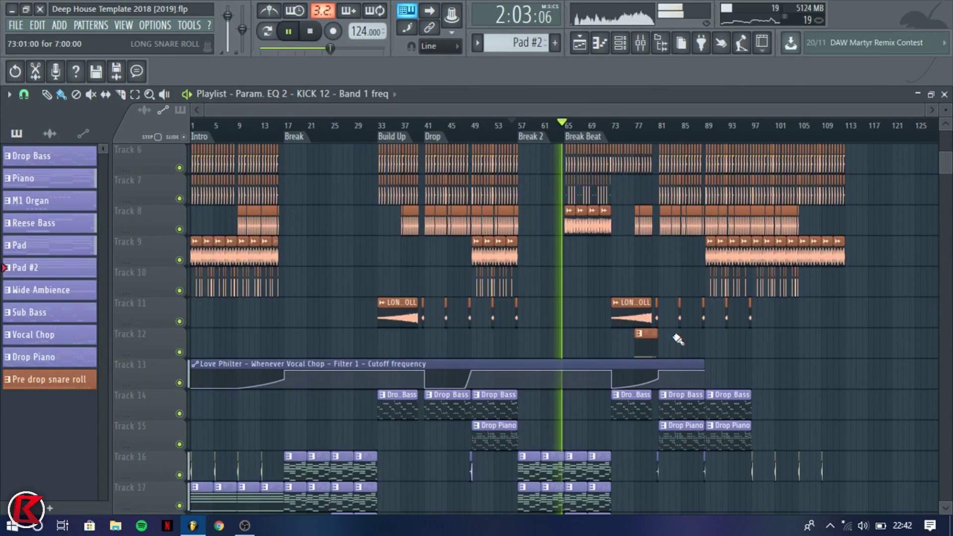
scroll(739, 337, "up", 3)
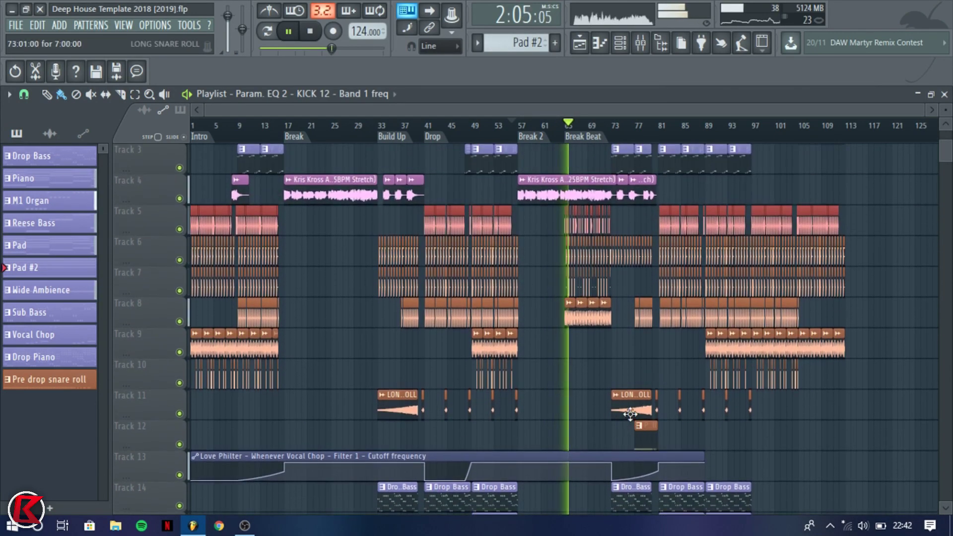
scroll(645, 443, "up", 3)
left_click(645, 444)
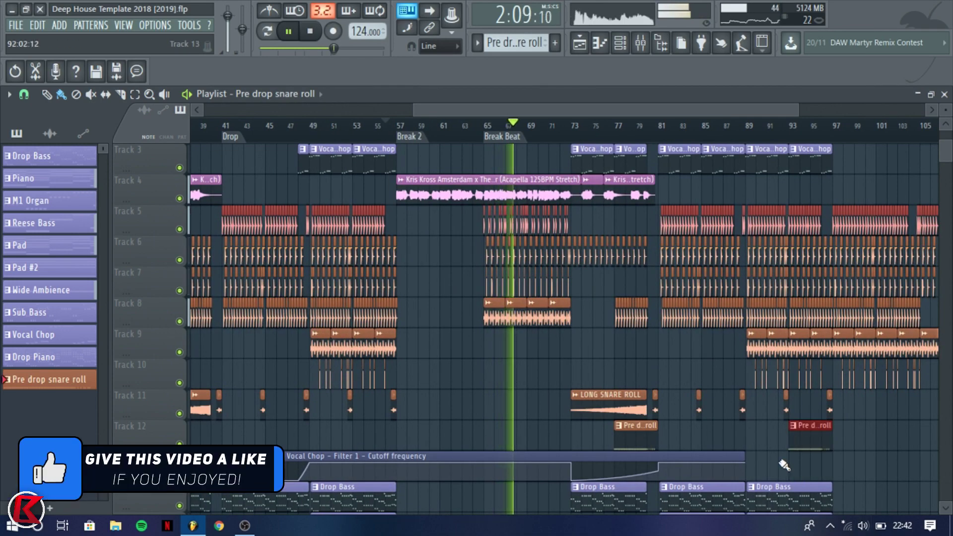
Recolour the reversed bass clips on Track 16 to the muted blue-violet basic colour.
scroll(792, 464, "down", 3)
scroll(779, 459, "up", 2)
scroll(729, 429, "down", 3)
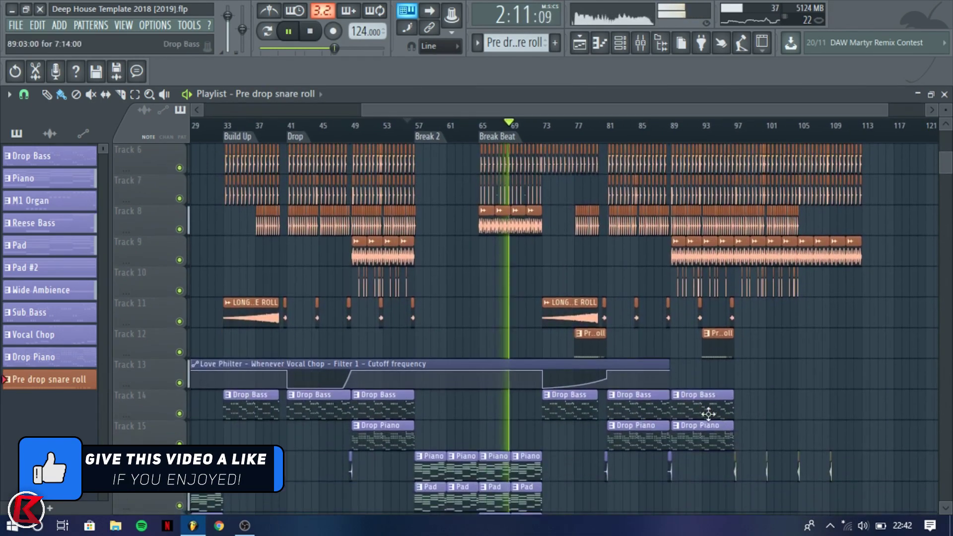
scroll(710, 408, "down", 4)
scroll(699, 389, "down", 1)
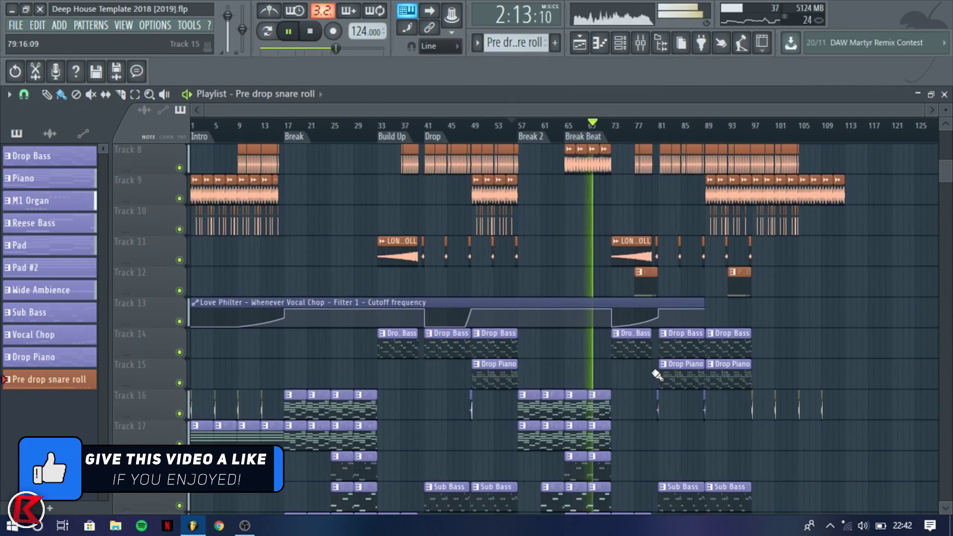
scroll(615, 367, "up", 5)
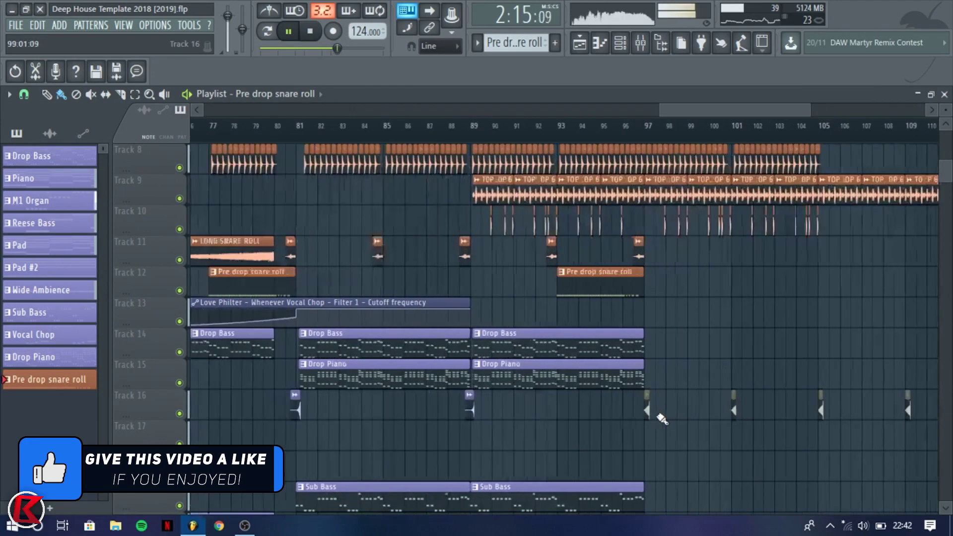
right_click(606, 400)
left_click(640, 402)
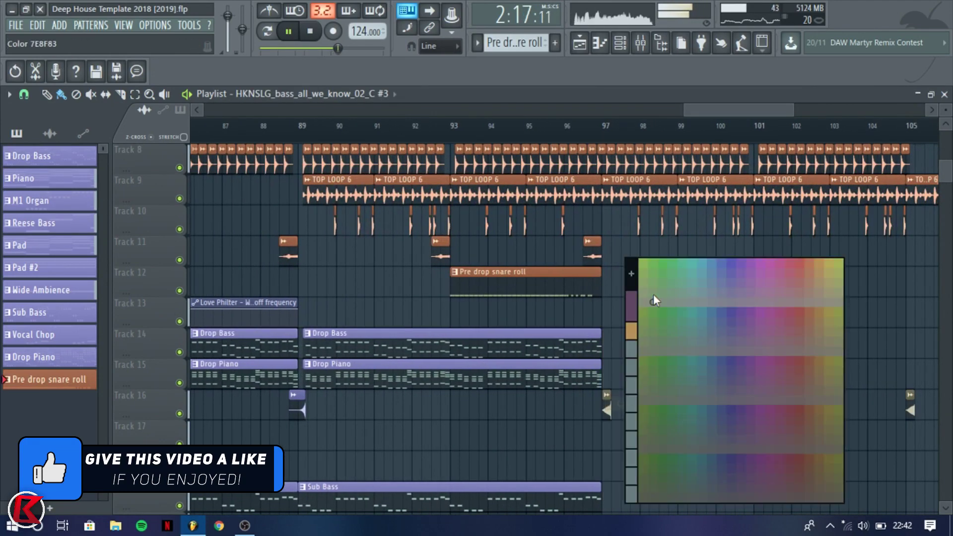
left_click(630, 277)
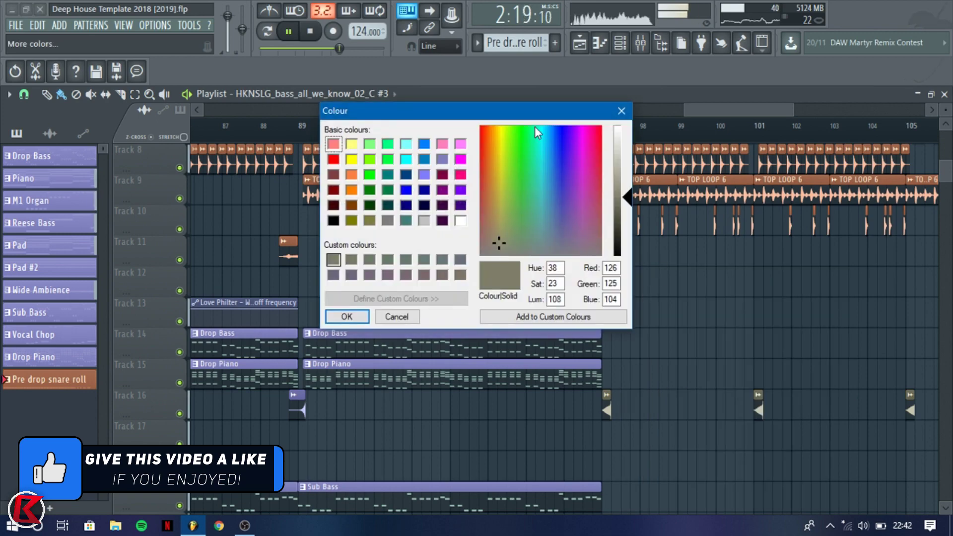
left_click(441, 160)
key("Return")
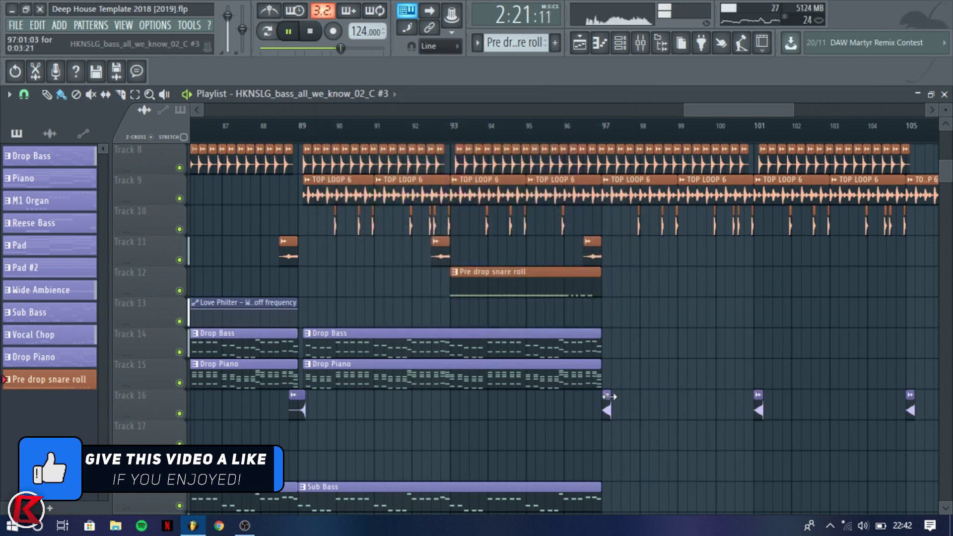
Rename the reversed bass clip's channel to Intro Bass.
right_click(607, 397)
left_click(631, 389)
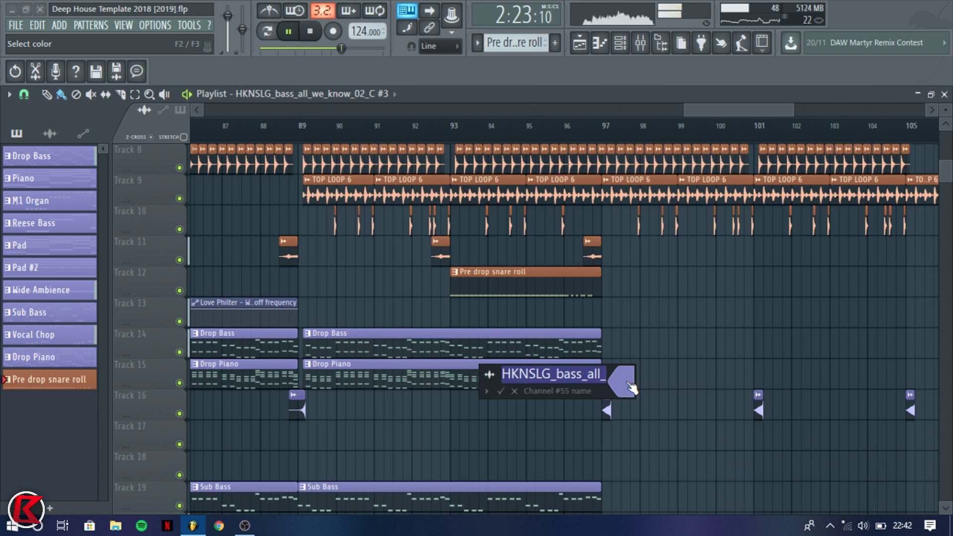
key("BackSpace")
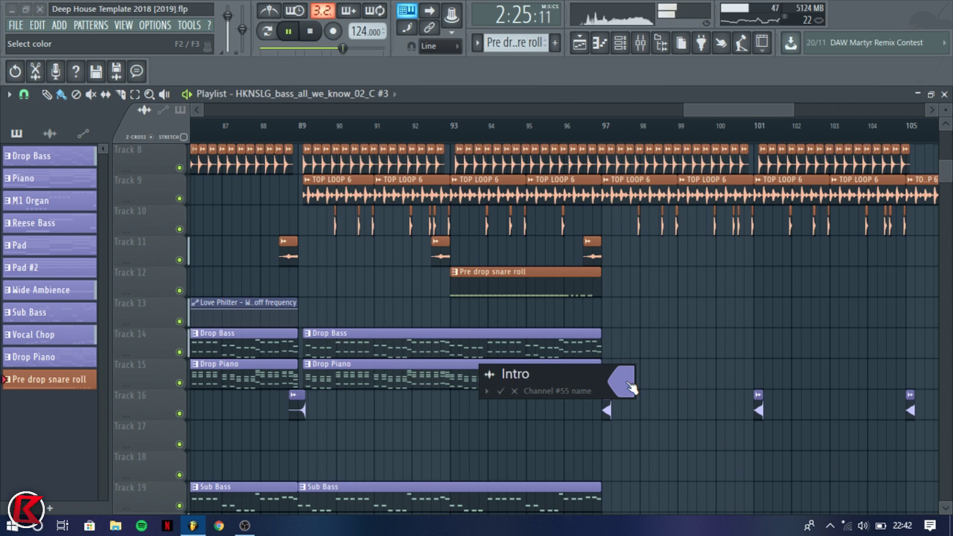
type("Intro Bass")
key("Return")
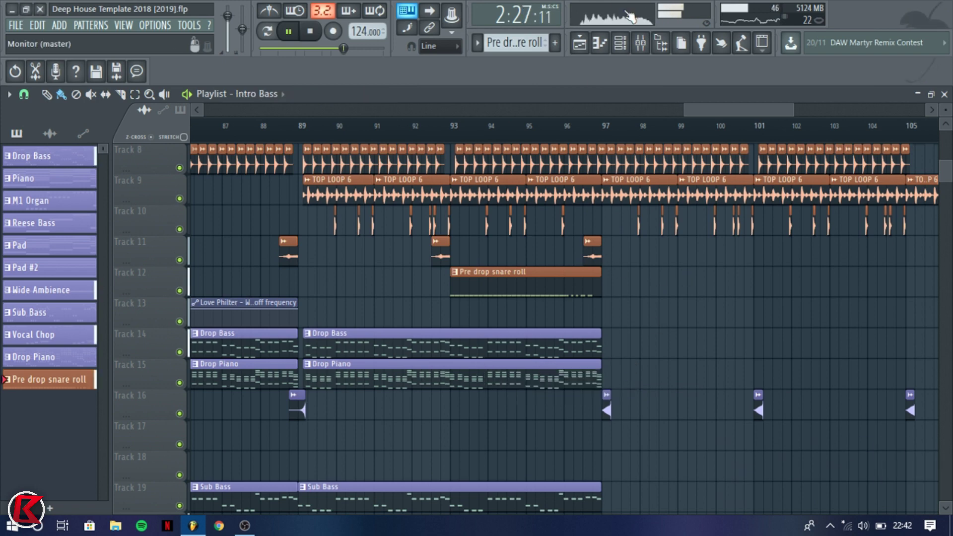
Route the Intro Bass channel to mixer insert 34 and load Fruity Parametric EQ 2 in its first effect slot.
key("F9")
left_click(404, 204)
left_click(418, 206)
key("ctrl+l")
left_click(571, 188)
left_click(419, 237)
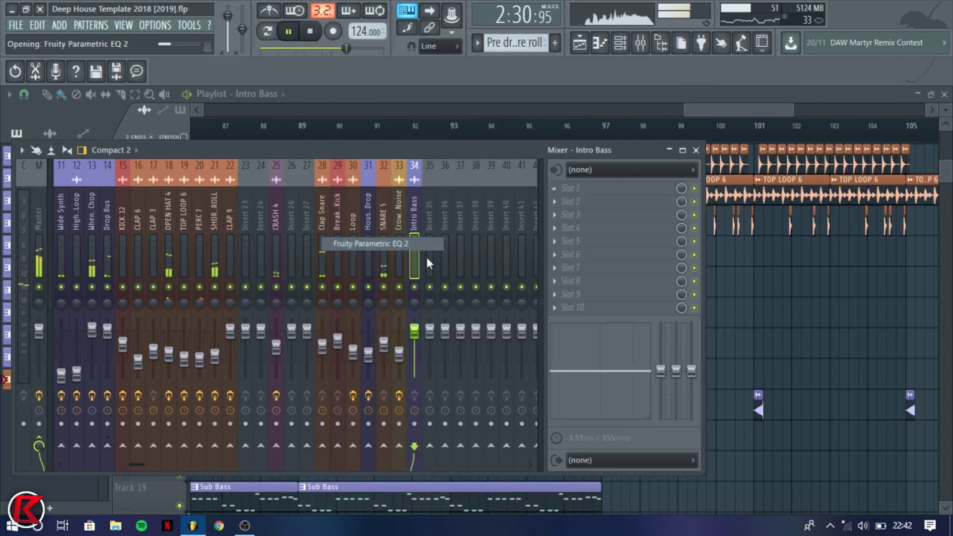
Make band 1 of the Intro Bass EQ a steep high-pass at about 170 Hz, and close the EQ and mixer.
left_click_drag(446, 301, 440, 305)
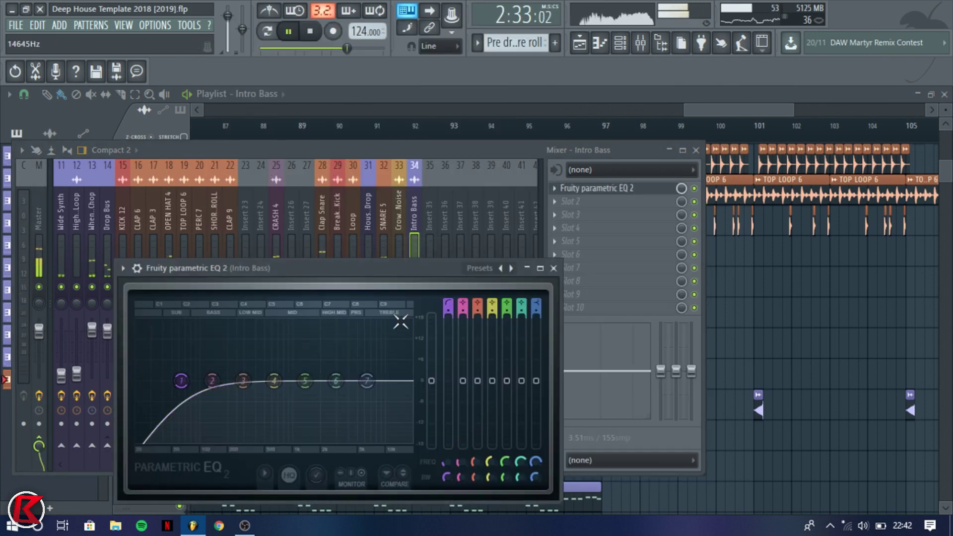
left_click_drag(165, 382, 189, 381)
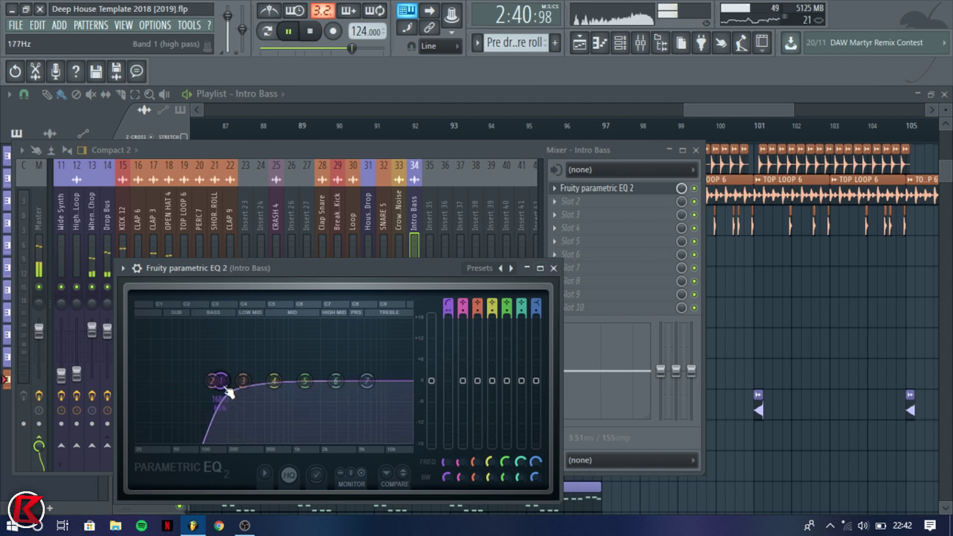
left_click(552, 269)
left_click(696, 150)
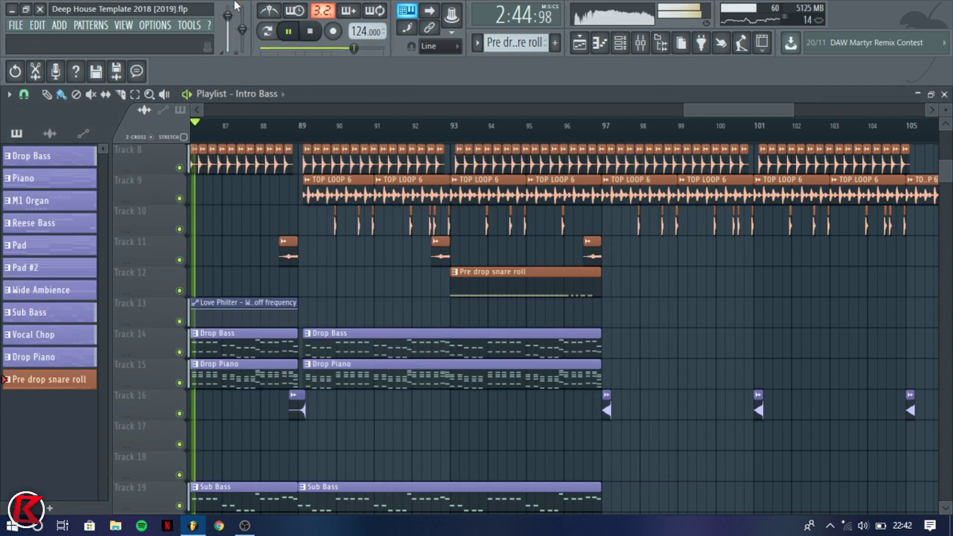
Run the macro that switches smart disable for all plugins.
left_click(189, 24)
mouse_move(218, 70)
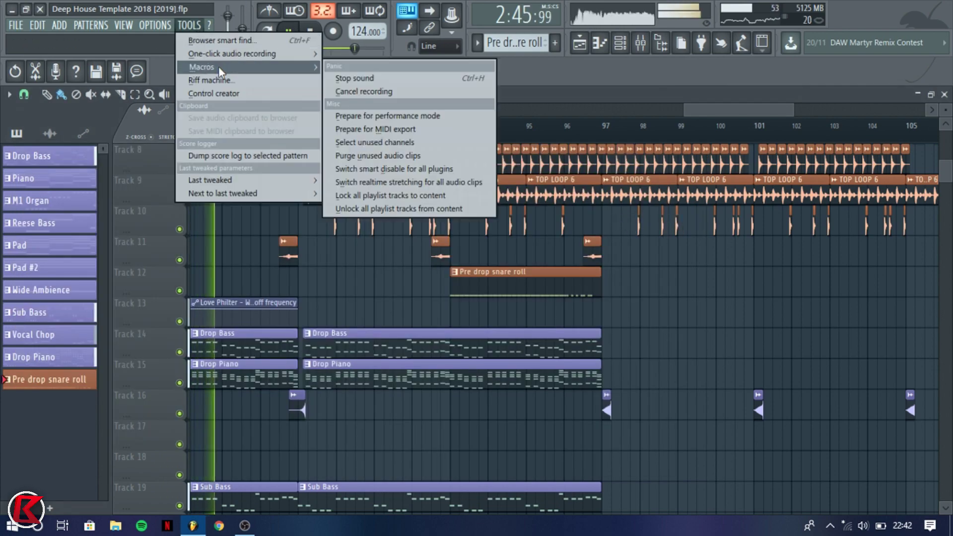
left_click(393, 169)
Place a two-bar Simple Noise Sweep clip on Track 26 at bar 103 of the outro.
scroll(387, 243, "down", 6, "ctrl")
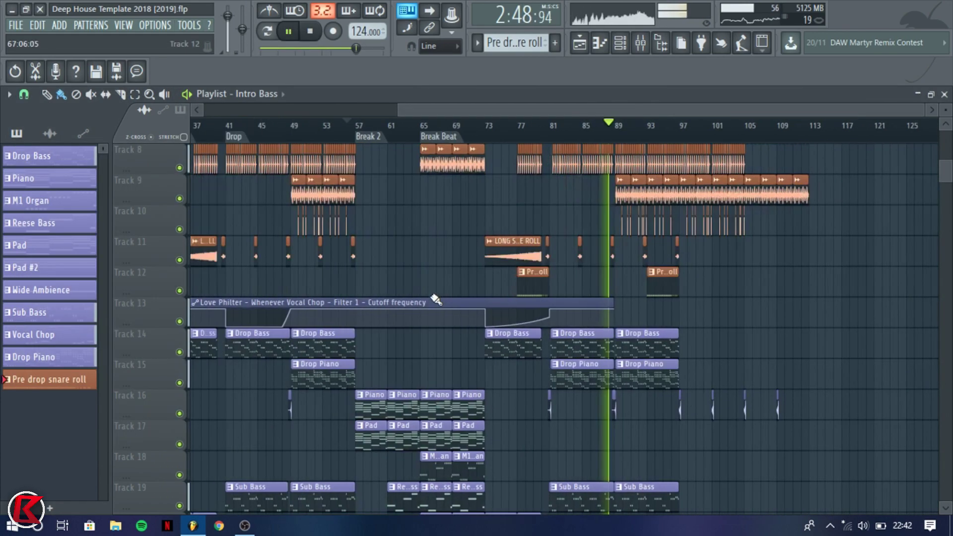
scroll(446, 297, "down", 4)
scroll(454, 306, "down", 6)
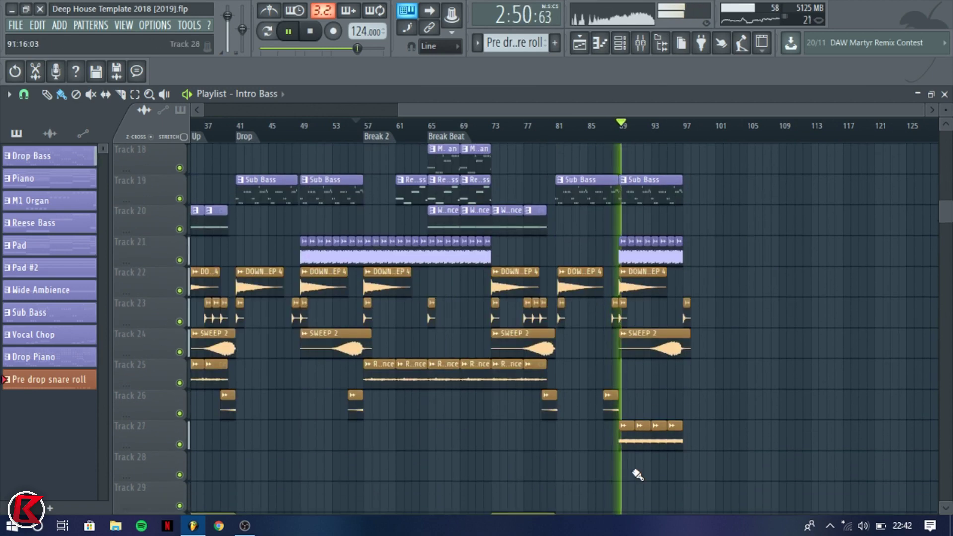
scroll(693, 328, "up", 5, "ctrl")
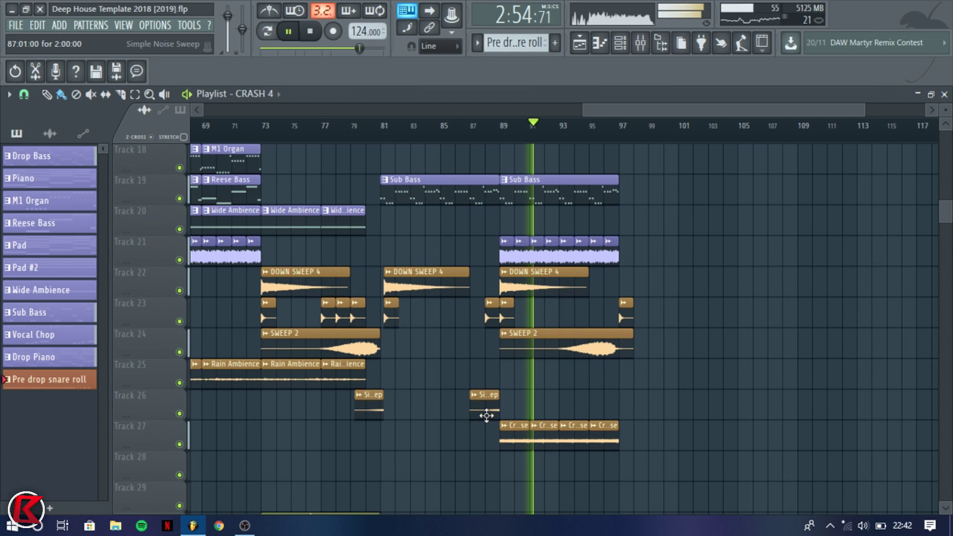
left_click(714, 403)
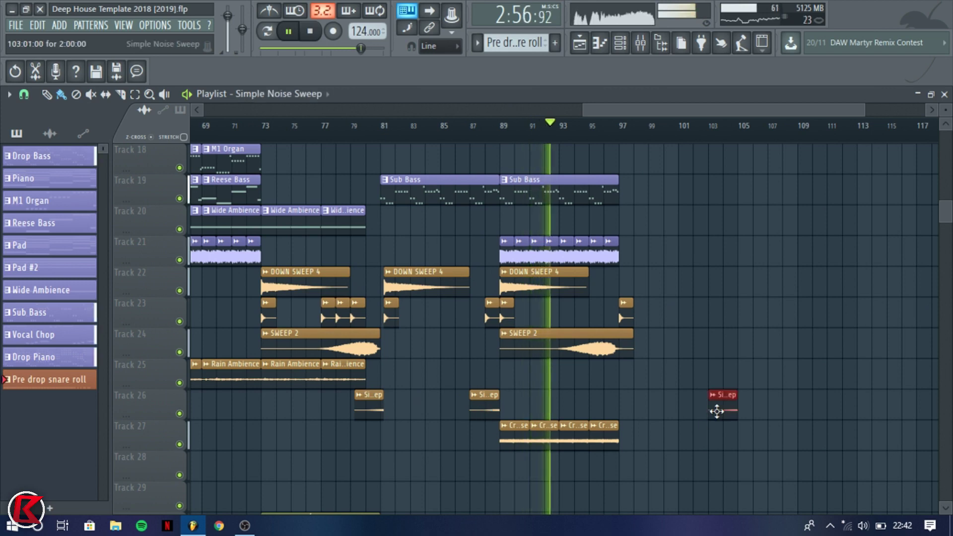
Place a CRASH 4 clip on Track 23 and a SWEEP 2 clip on Track 24, both at bar 105.
left_click(629, 316)
left_click(742, 313)
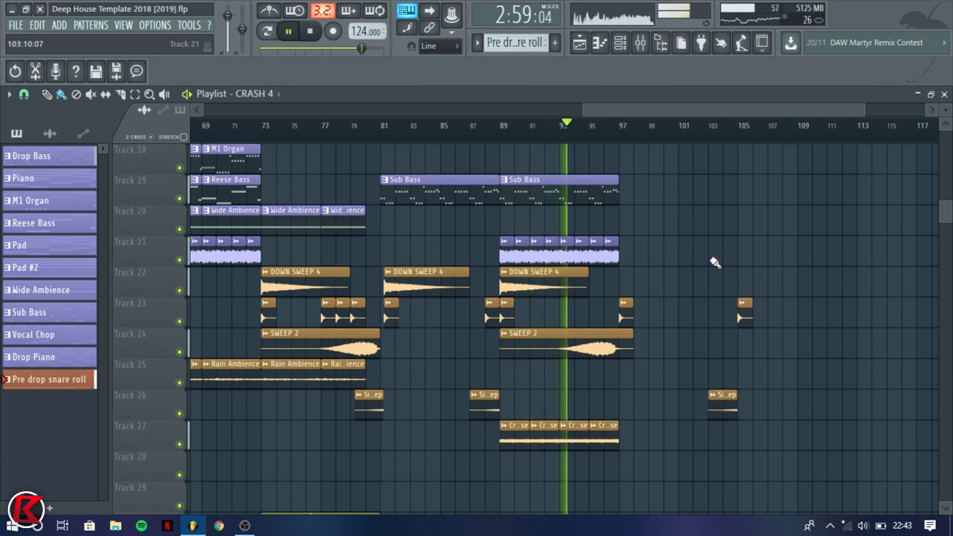
left_click(629, 336)
left_click(746, 344)
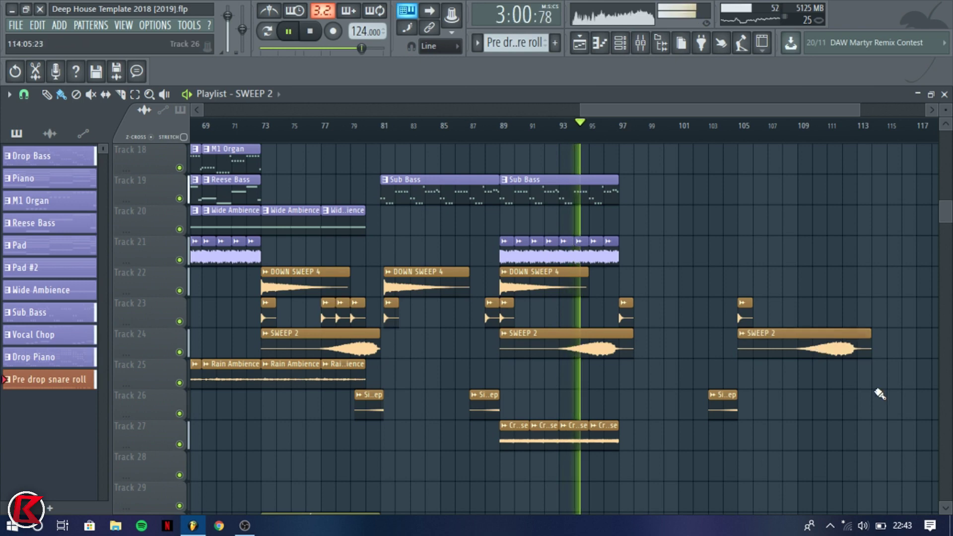
Place a CLAP 9 clip on Track 11 at the end of the outro, just before bar 113.
scroll(643, 227, "up", 3)
scroll(644, 227, "up", 6)
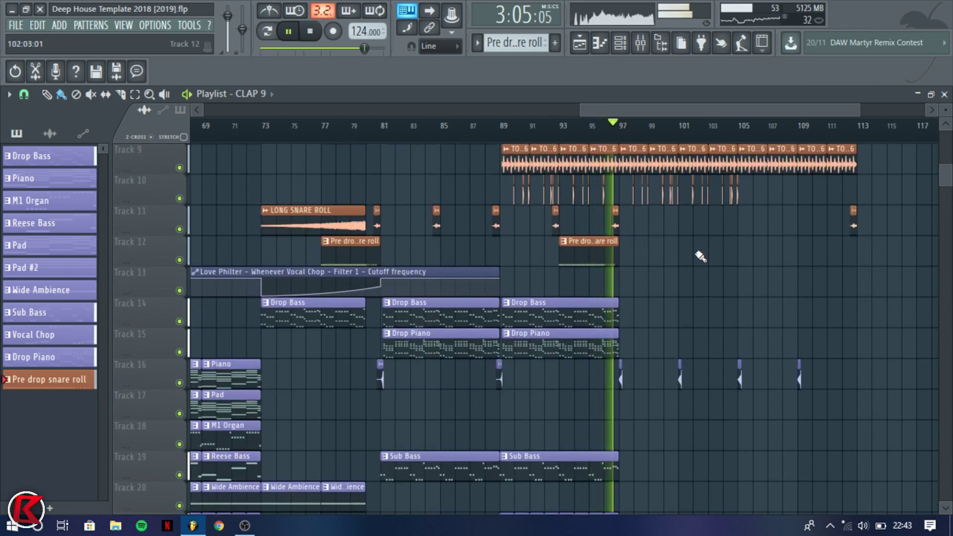
scroll(665, 253, "up", 7)
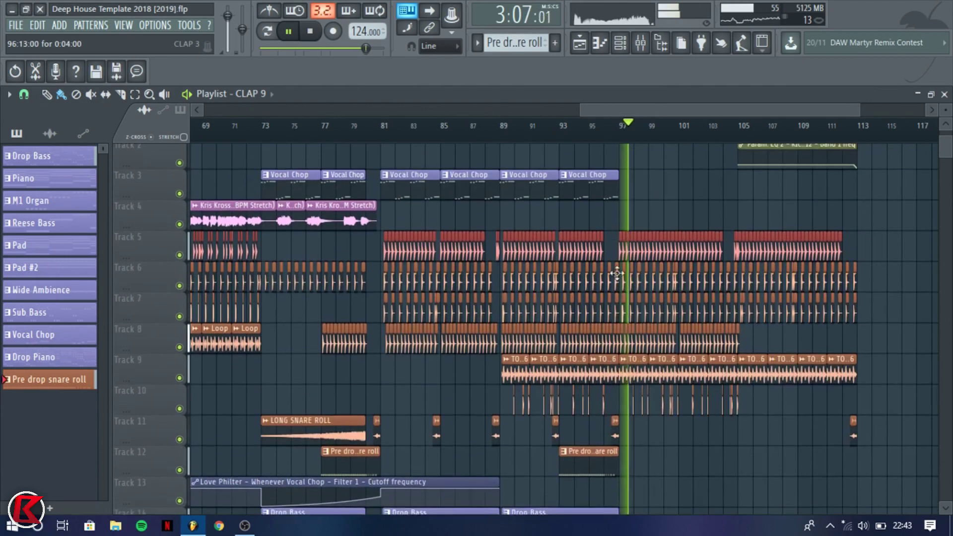
scroll(645, 298, "up", 6, "ctrl")
scroll(641, 306, "down", 8, "ctrl")
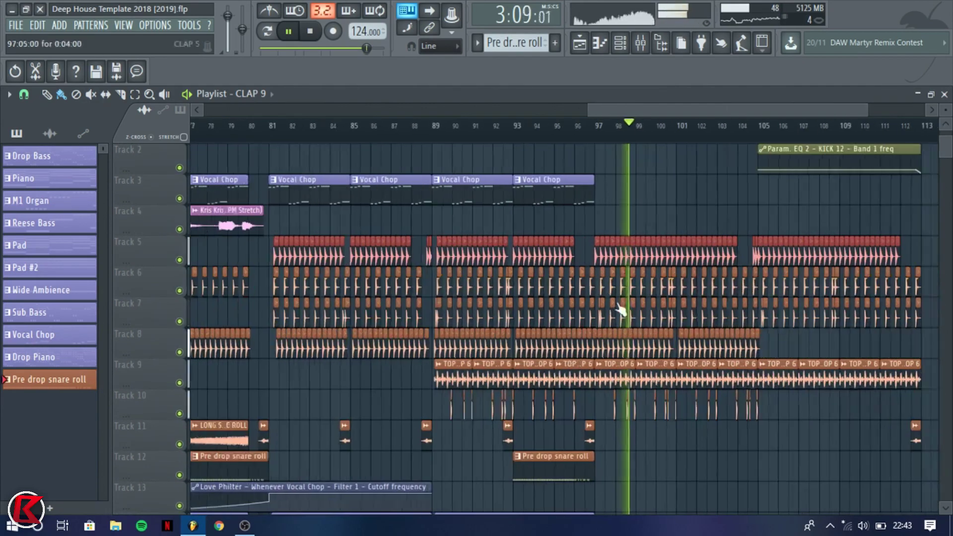
scroll(685, 422, "up", 2, "ctrl")
Duplicate the reversed bass clips on Track 16 two bars later in the intro and outro, giving one every two bars.
scroll(704, 415, "down", 8)
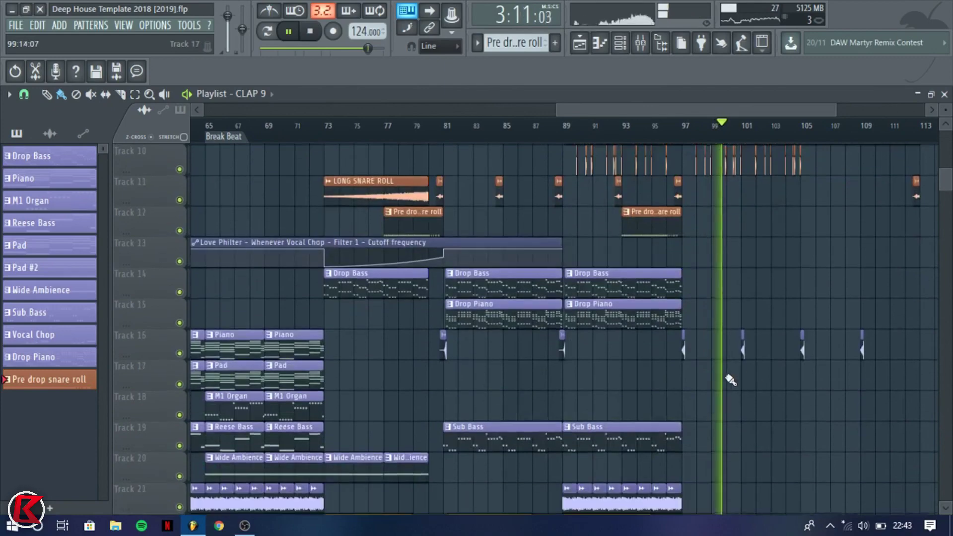
scroll(259, 350, "down", 4, "ctrl")
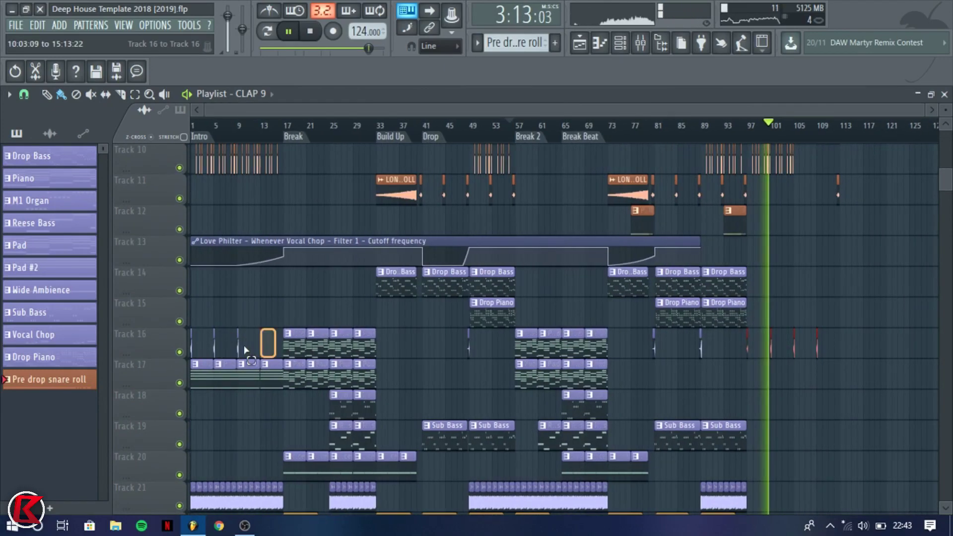
scroll(198, 350, "up", 6, "ctrl")
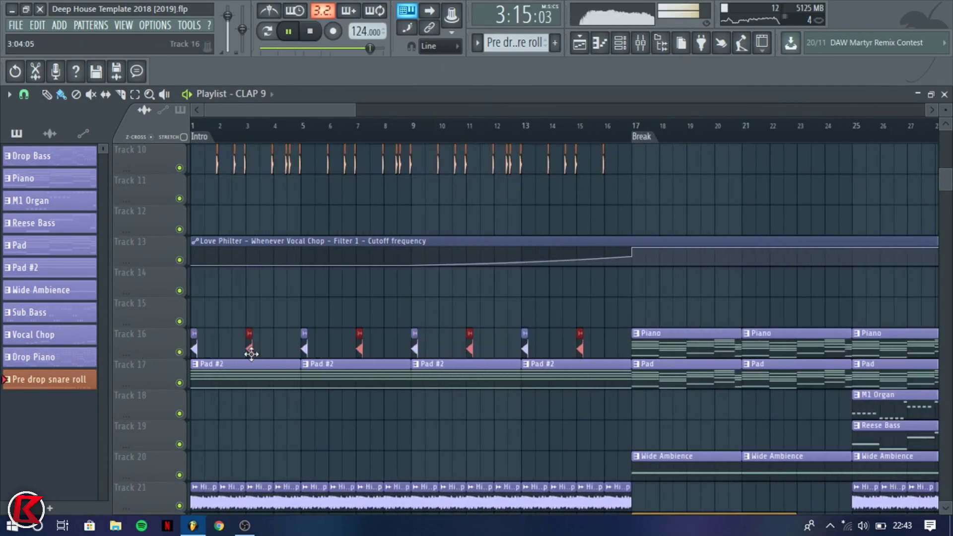
scroll(251, 353, "down", 5, "ctrl")
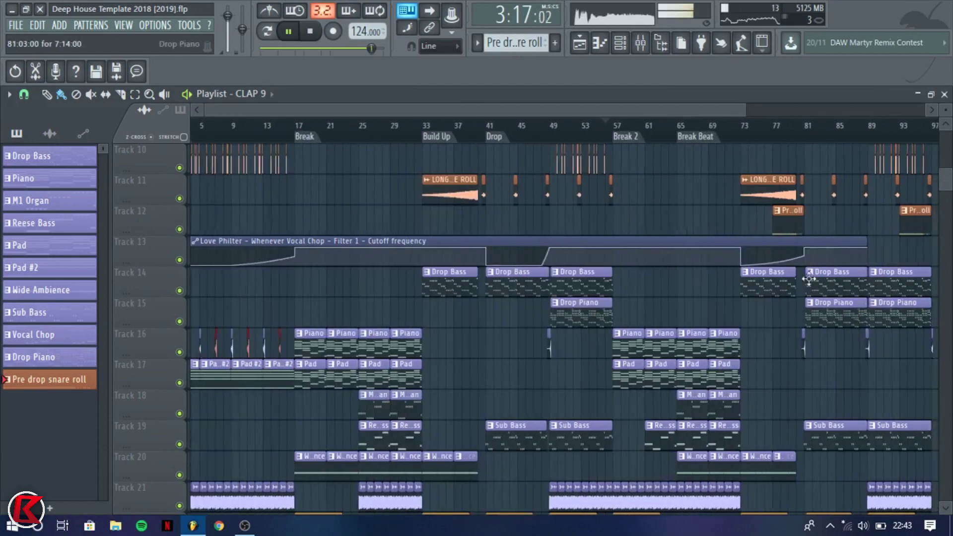
Fill the gap in the Track 8 open hats just before bar 101 with an OPEN HAT 4 clip.
scroll(823, 219, "up", 6)
scroll(630, 137, "up", 5, "ctrl")
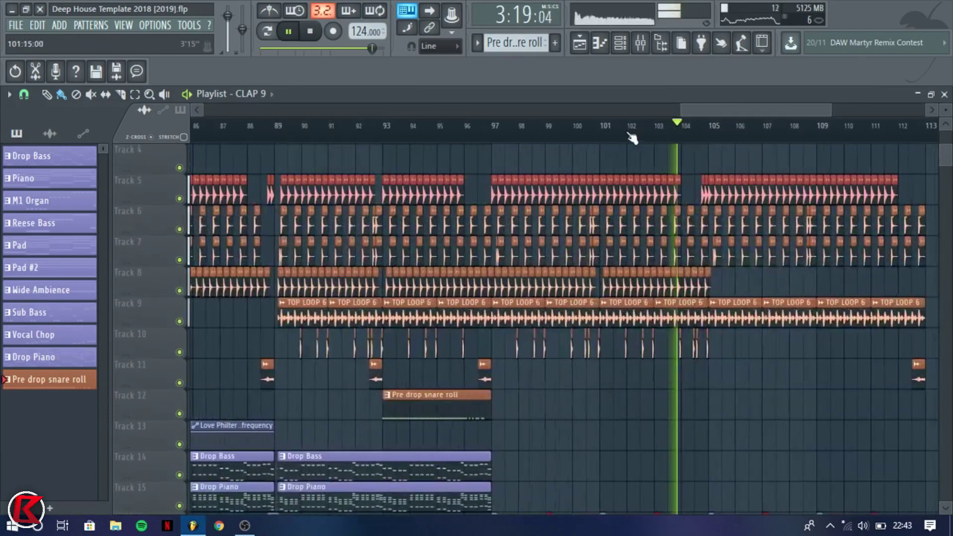
scroll(564, 281, "up", 7, "ctrl")
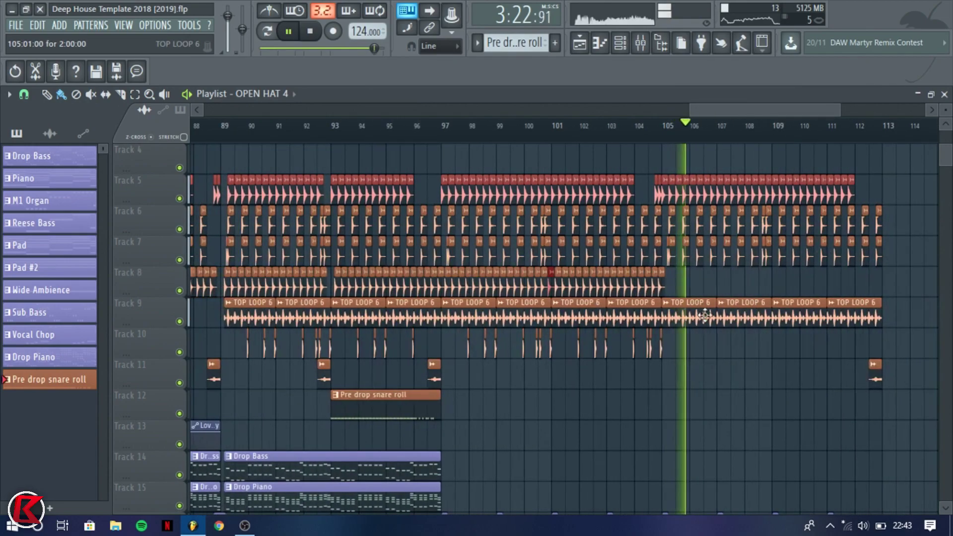
Copy the four intro Pad #2 clips on Track 17 to bars 97 to 113, and play from about bar 95.
scroll(705, 315, "down", 2)
scroll(660, 328, "down", 6, "ctrl")
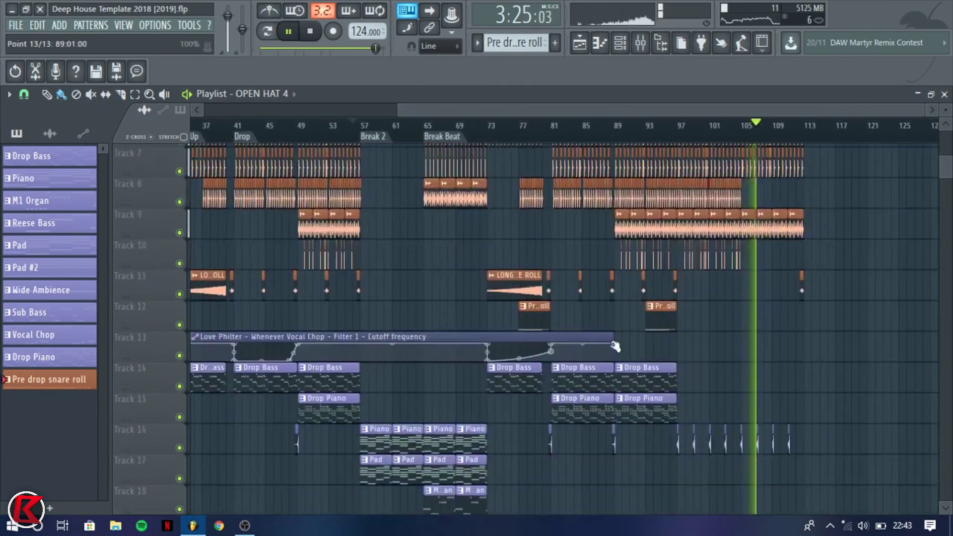
scroll(617, 352, "down", 2)
scroll(437, 362, "down", 4, "ctrl")
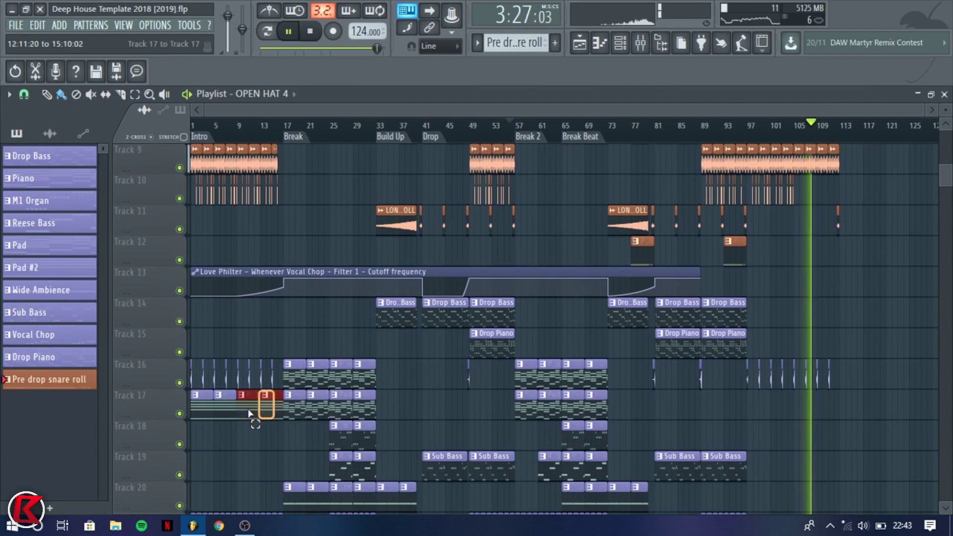
left_click_drag(193, 408, 780, 395)
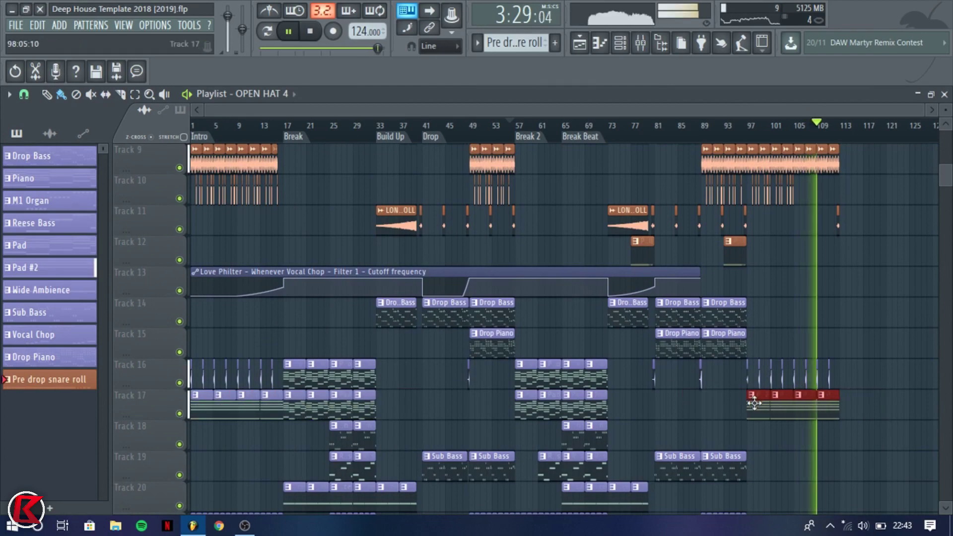
scroll(744, 173, "up", 3, "ctrl")
left_click(713, 127)
Duplicate the high string loop clips on Track 21 so they continue from bar 97 to bar 105.
scroll(763, 334, "down", 4, "ctrl")
scroll(506, 273, "down", 4)
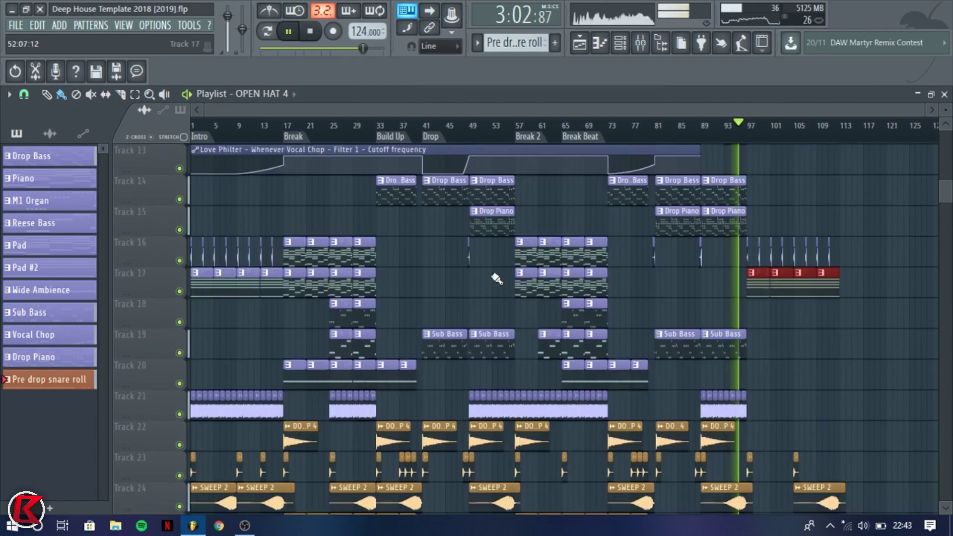
left_click(274, 416)
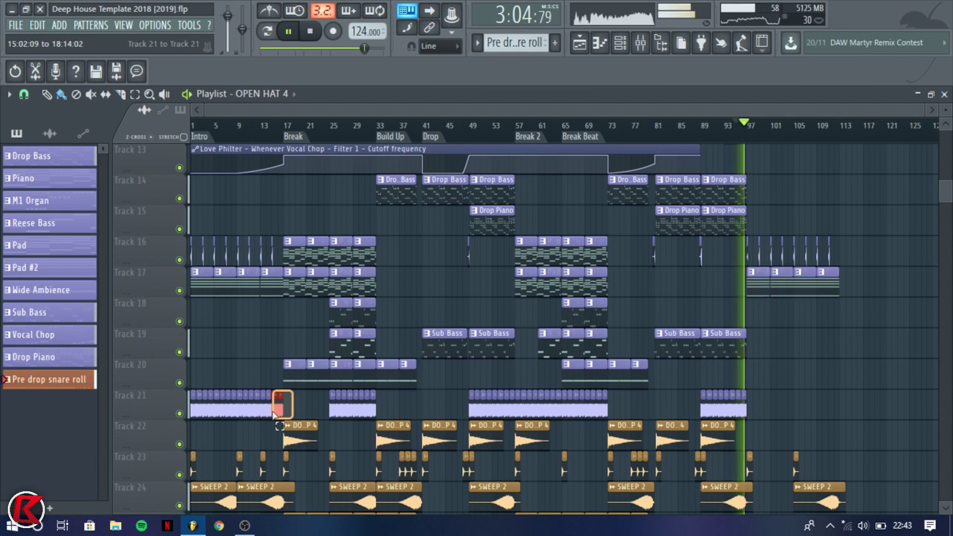
left_click_drag(786, 392, 692, 433)
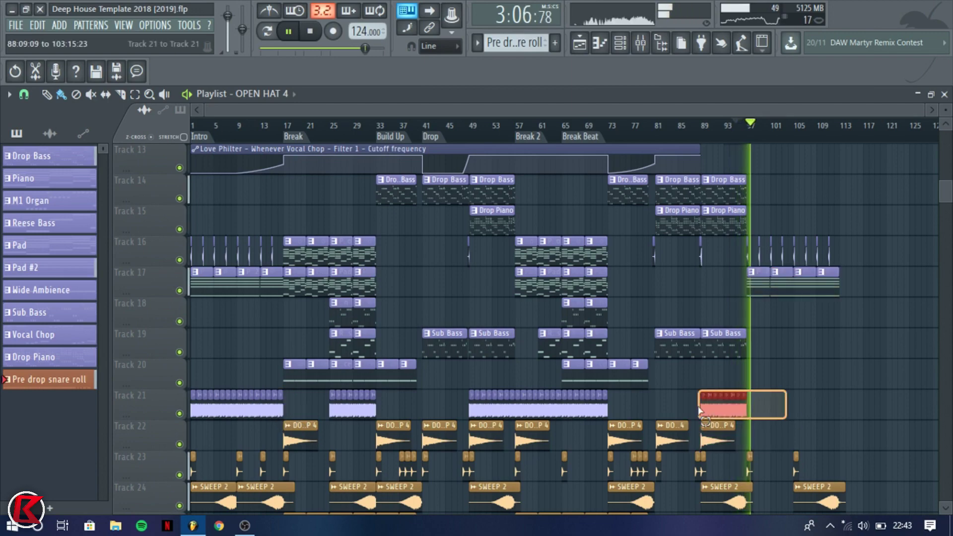
scroll(813, 383, "up", 2)
left_click(807, 373, "ctrl")
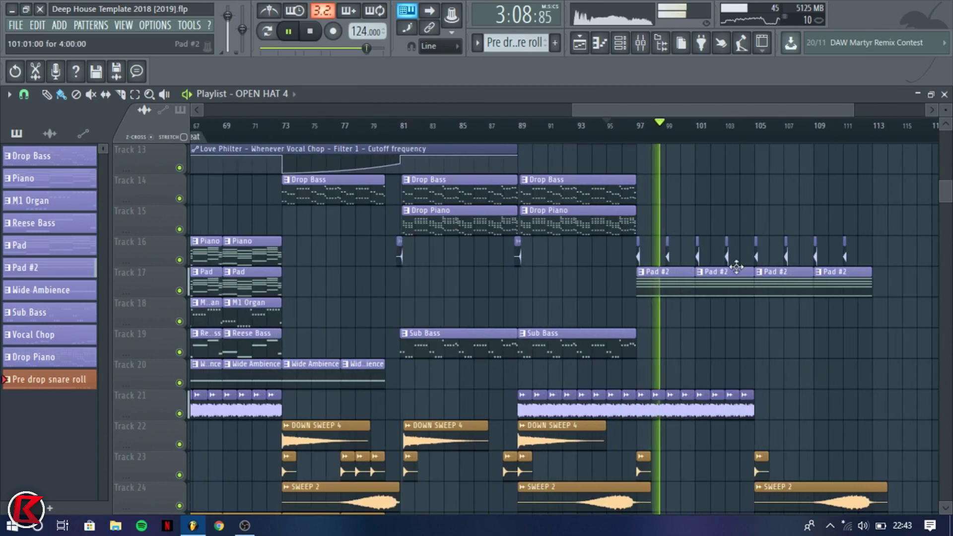
Copy the intro's Love Philter pad cutoff and Pad - Volume automation clips to bar 97, and play from just before it.
scroll(724, 359, "down", 2)
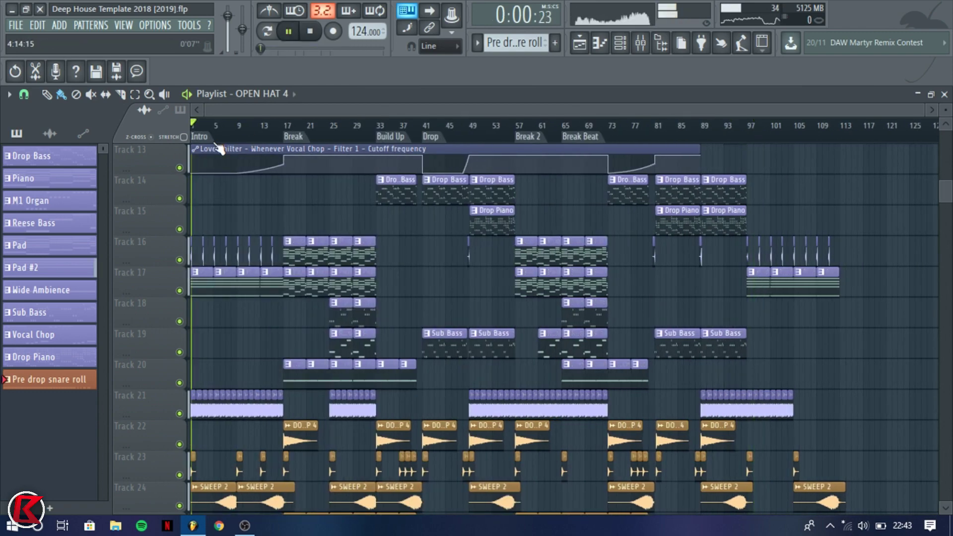
scroll(282, 242, "down", 10)
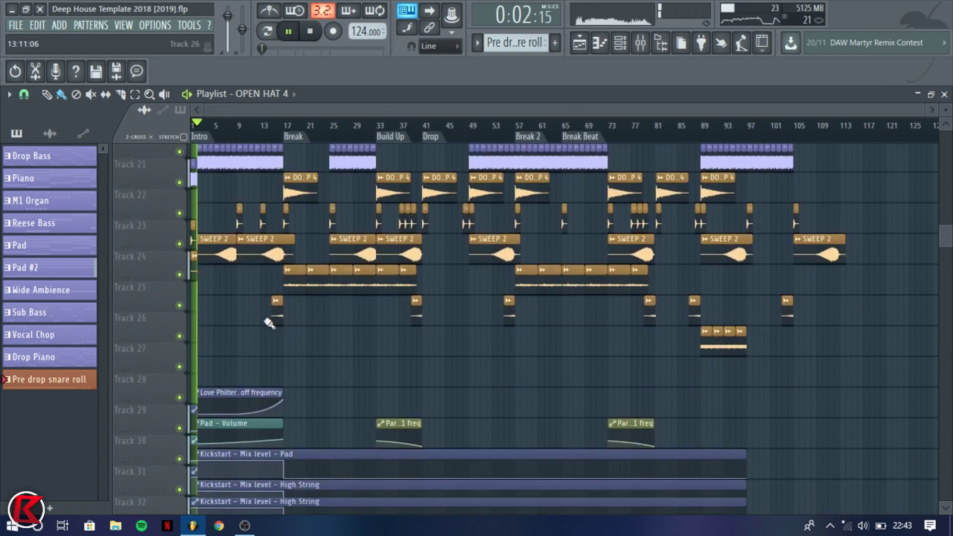
left_click_drag(300, 341, 770, 298)
key("space")
left_click(737, 126)
key("space")
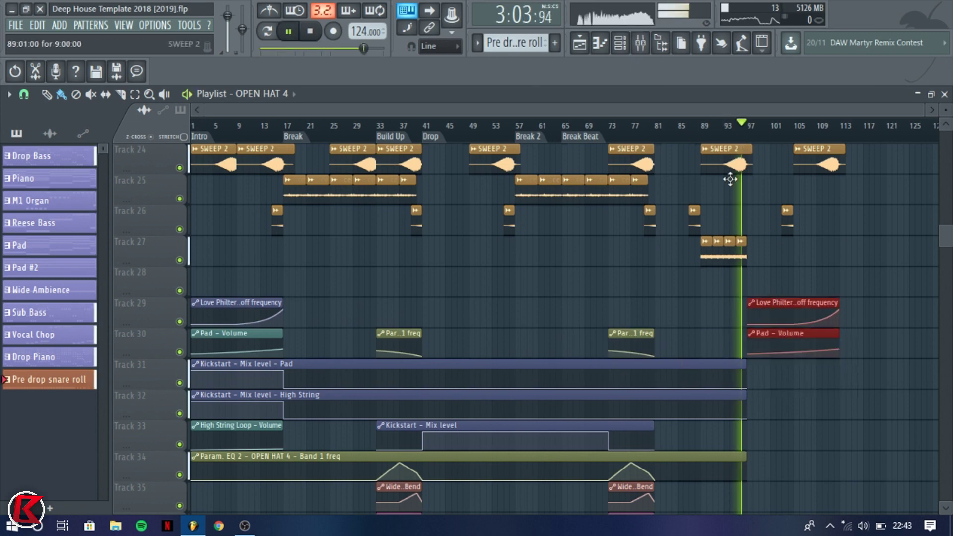
Extend the Kickstart - Mix level - Pad automation on Track 31 to bar 113, jumping to 100% at bar 97 and holding there.
scroll(246, 415, "down", 1)
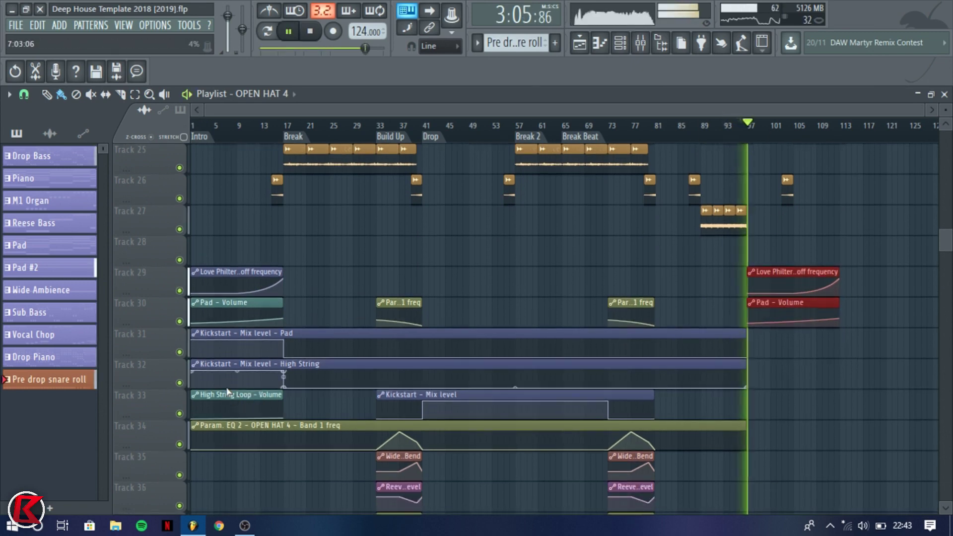
left_click_drag(745, 335, 838, 335)
right_click(743, 343)
mouse_move(746, 346)
left_mouse_down()
mouse_move(747, 354)
mouse_move(754, 340)
mouse_move(747, 362)
left_mouse_up()
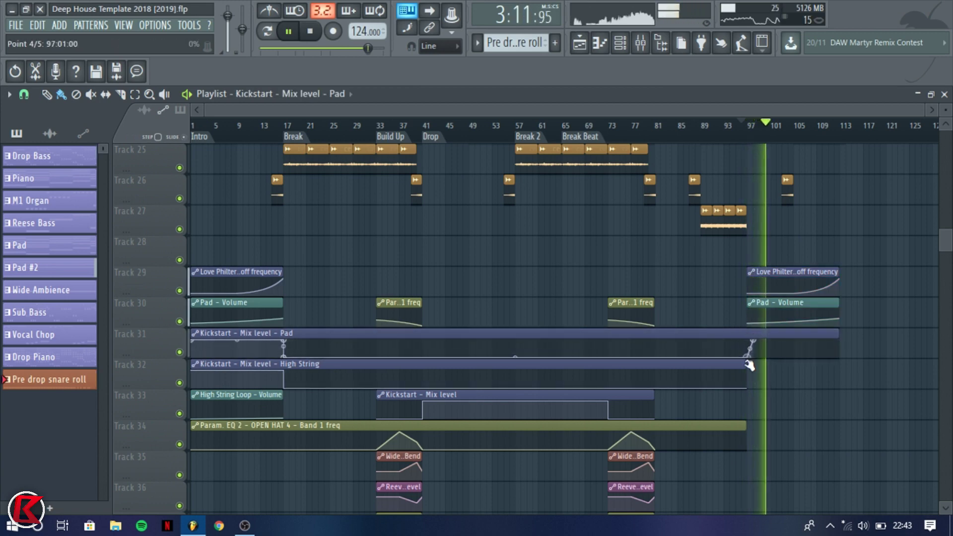
right_click(800, 337)
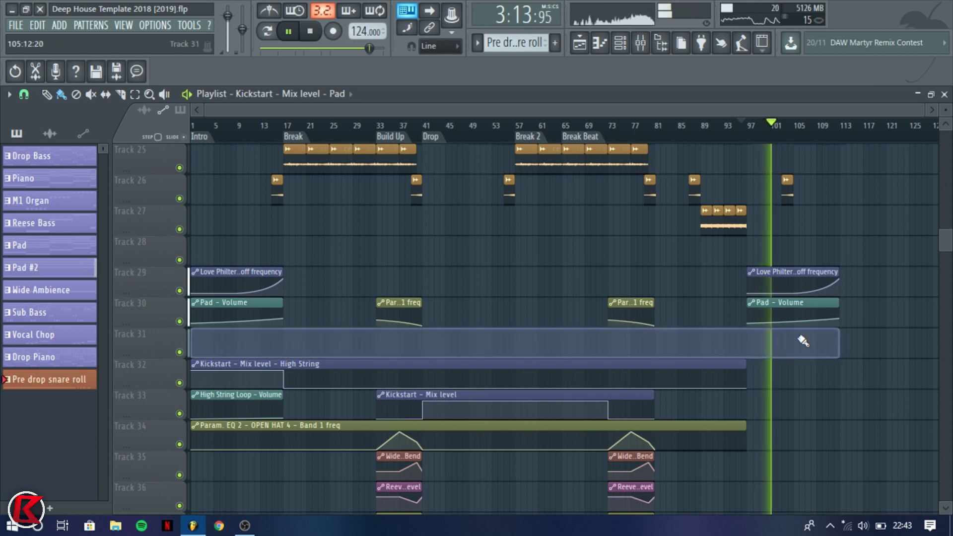
key("ctrl+z")
right_click(811, 348)
left_click_drag(814, 338, 834, 340)
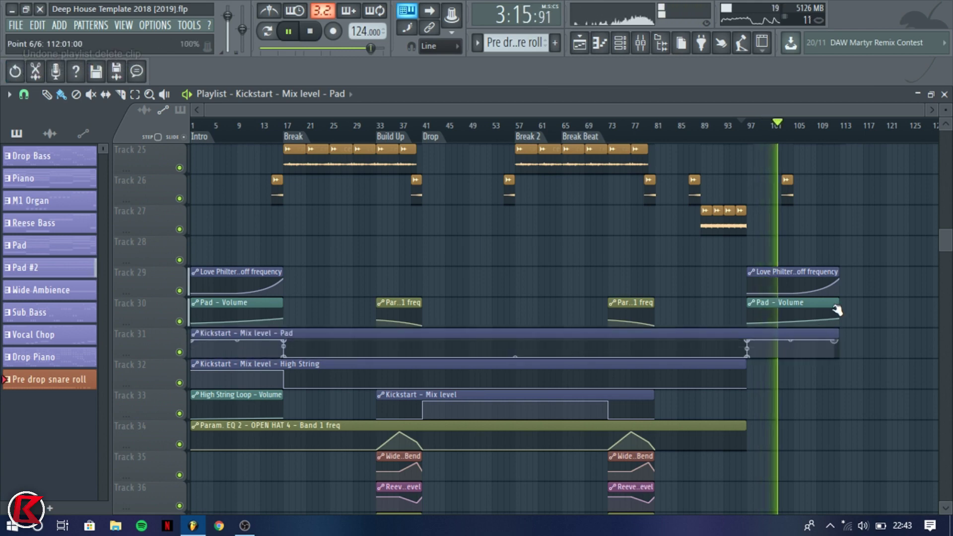
Copy the short acapella clip near bar 9 on Track 4 to the outro, just before bar 105.
scroll(302, 397, "down", 5)
scroll(549, 272, "up", 4)
scroll(474, 342, "up", 8)
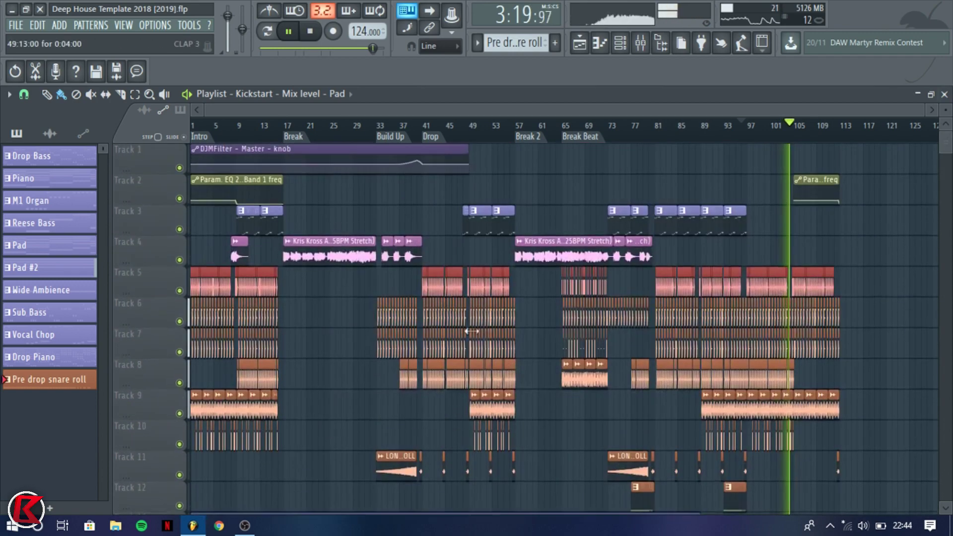
left_click(237, 244)
left_click(237, 248)
left_click_drag(239, 252, 801, 275, "shift")
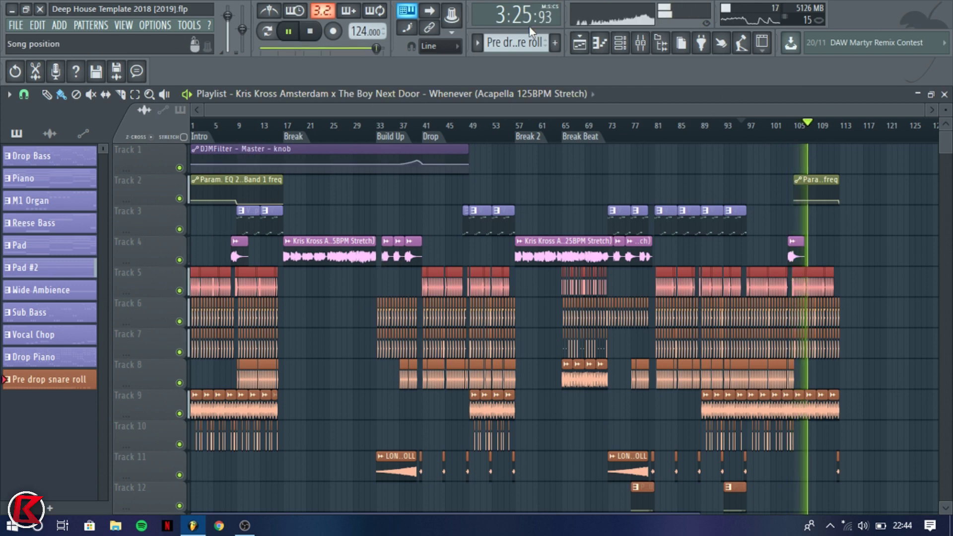
left_click(513, 43)
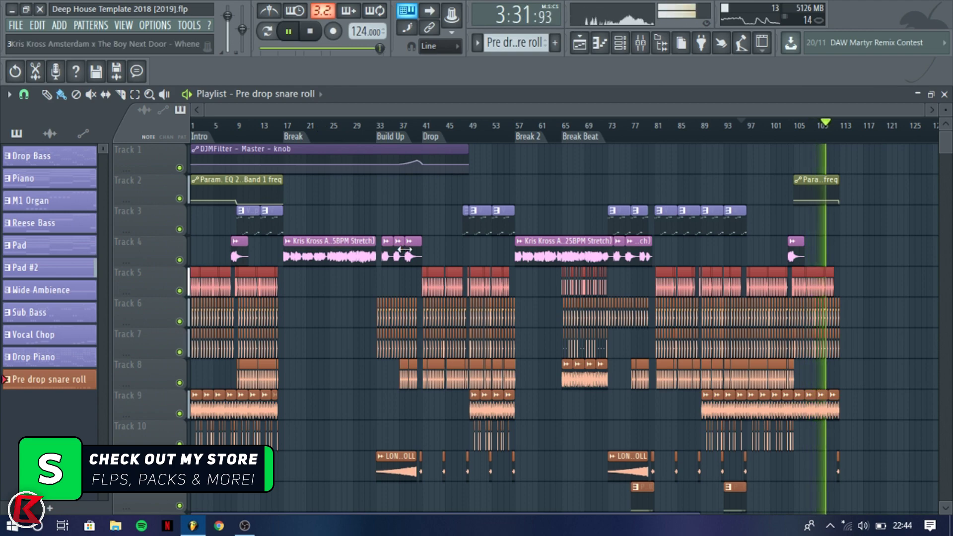
Stop playback and make the outro's Love Philter pad cutoff automation clip on Track 29 unique.
scroll(857, 319, "down", 10)
scroll(888, 397, "down", 7)
key("space")
scroll(888, 342, "up", 4)
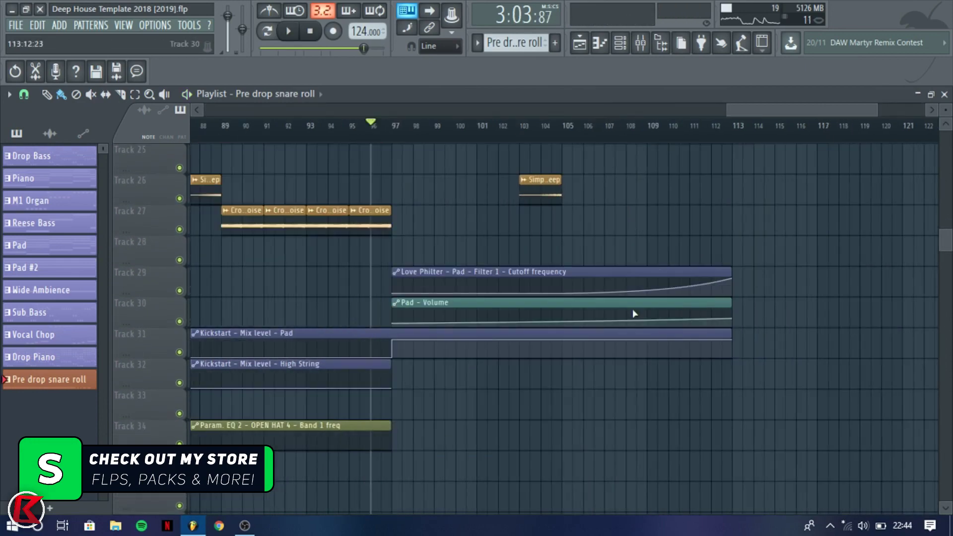
scroll(634, 314, "up", 2)
left_click(261, 272)
left_click(298, 377)
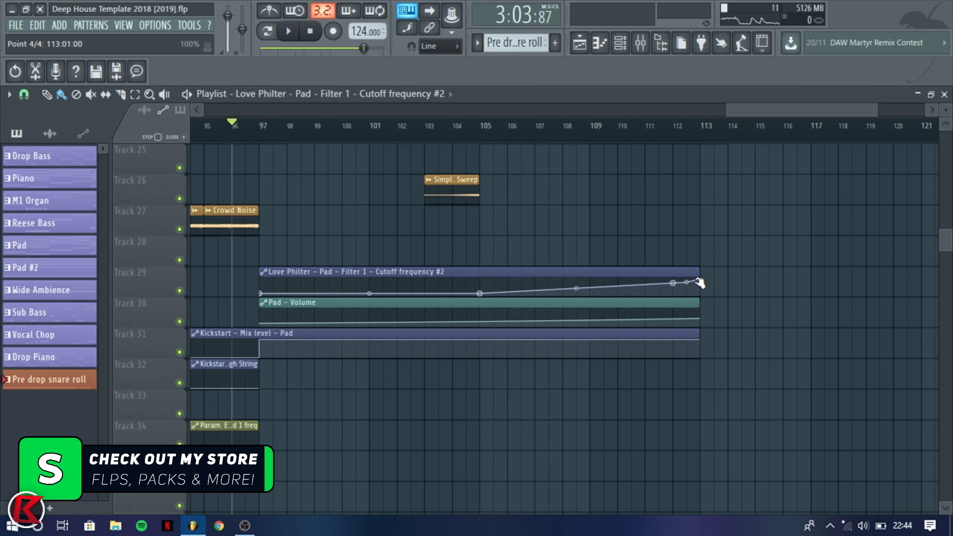
Drop the end of the outro's pad cutoff automation on Track 29 to its minimum at bar 113 and play the last bars.
scroll(557, 340, "down", 5)
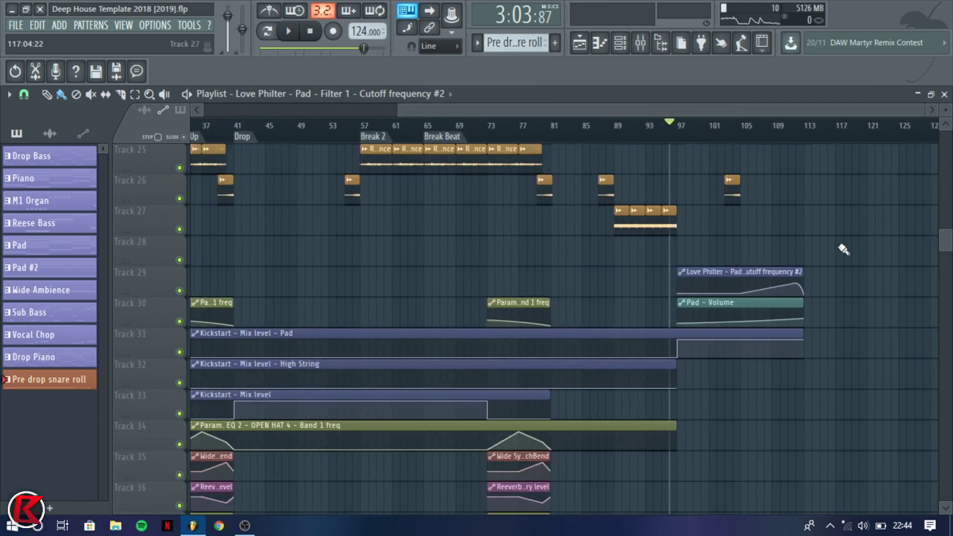
scroll(789, 330, "down", 3)
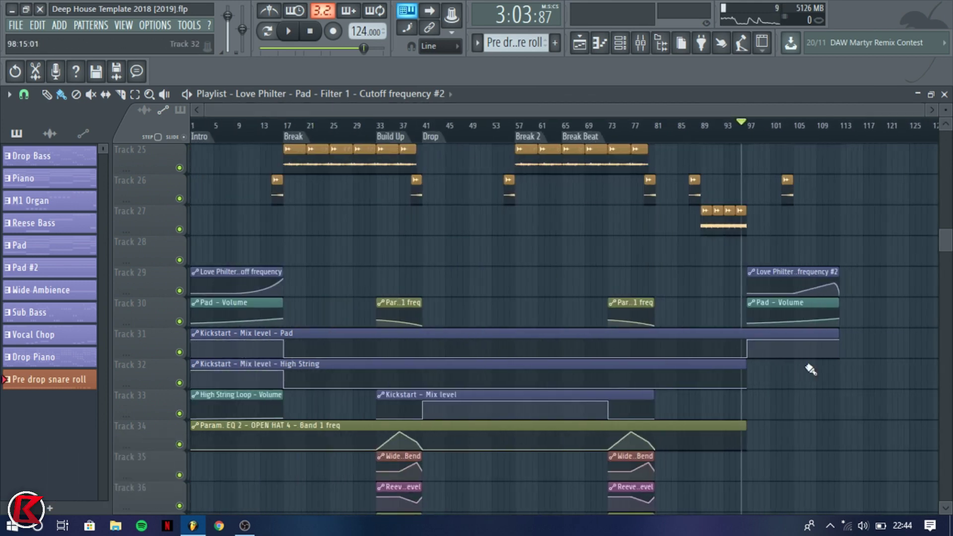
left_click(835, 136)
key("space")
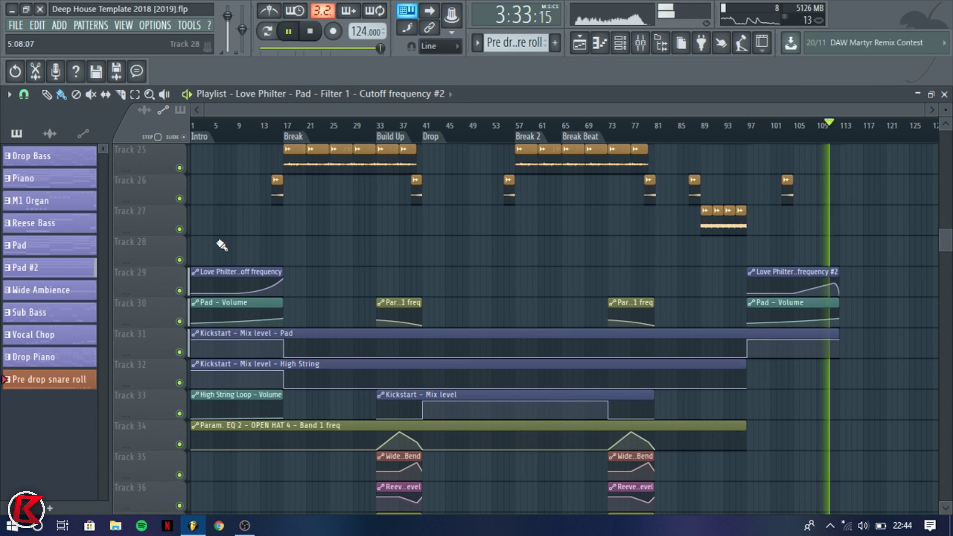
Save the project, stop playback and add a CRASH 4 clip at bar 113 on Track 23.
key("ctrl+s")
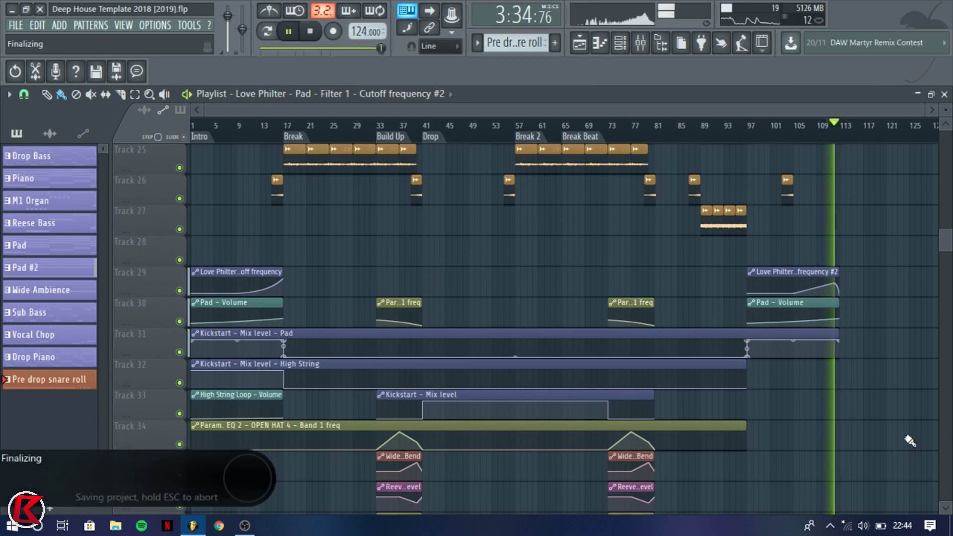
scroll(884, 323, "up", 4)
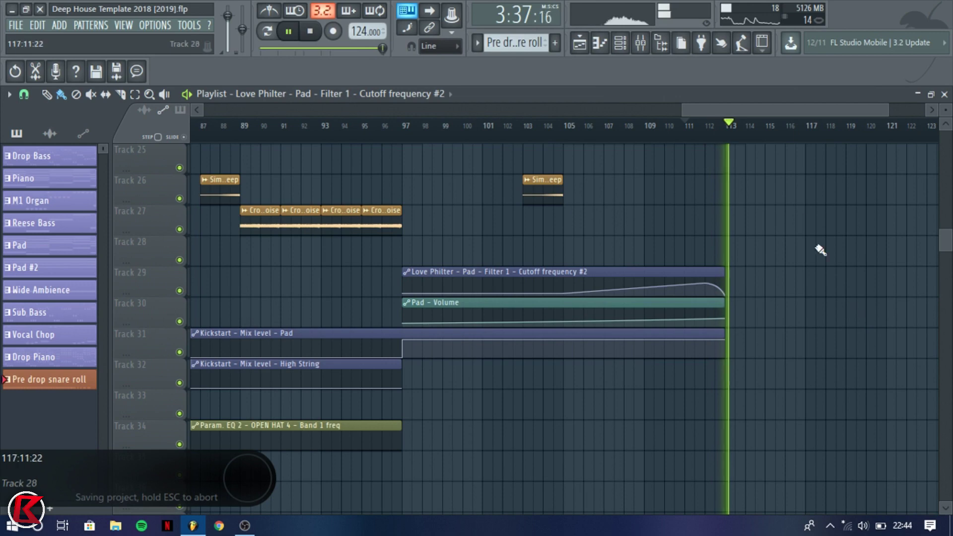
scroll(671, 274, "up", 5)
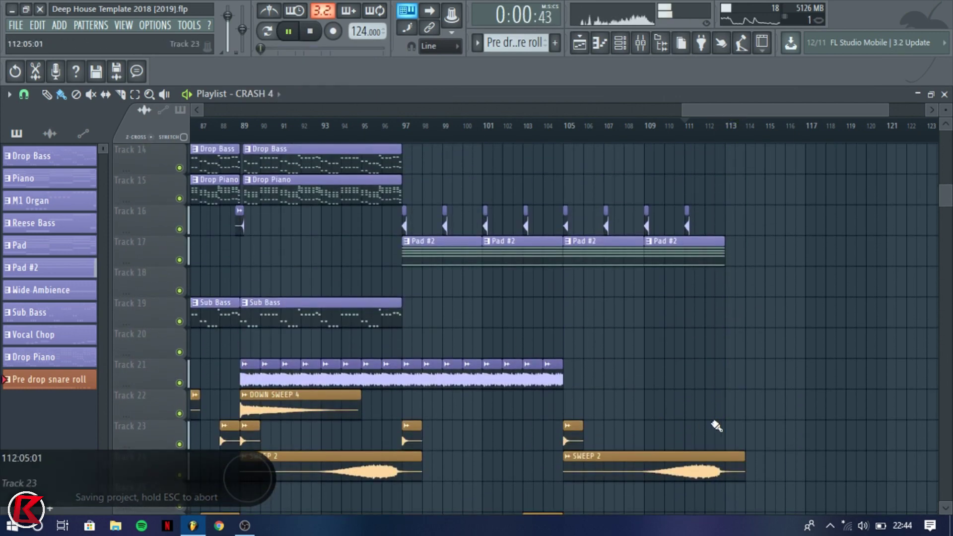
key("space")
scroll(632, 276, "down", 6)
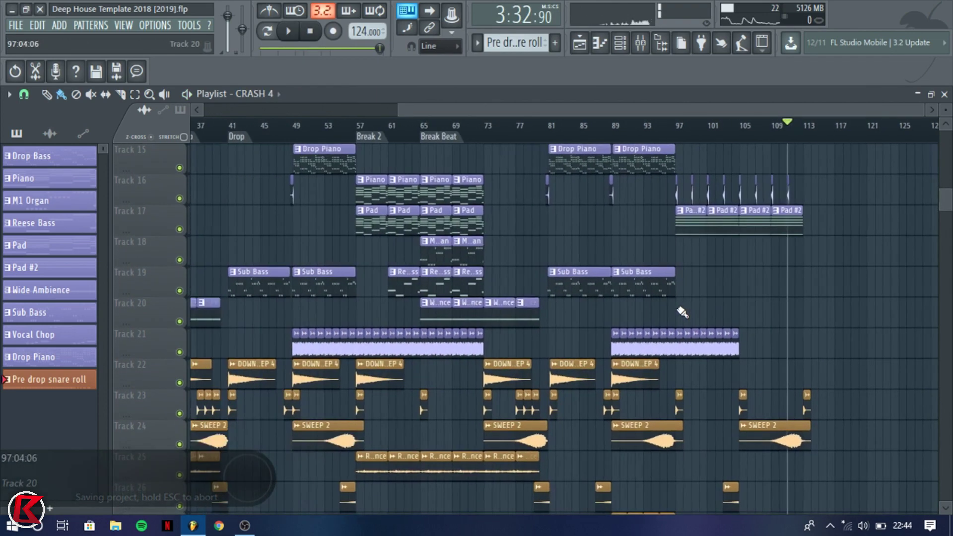
scroll(546, 277, "up", 3)
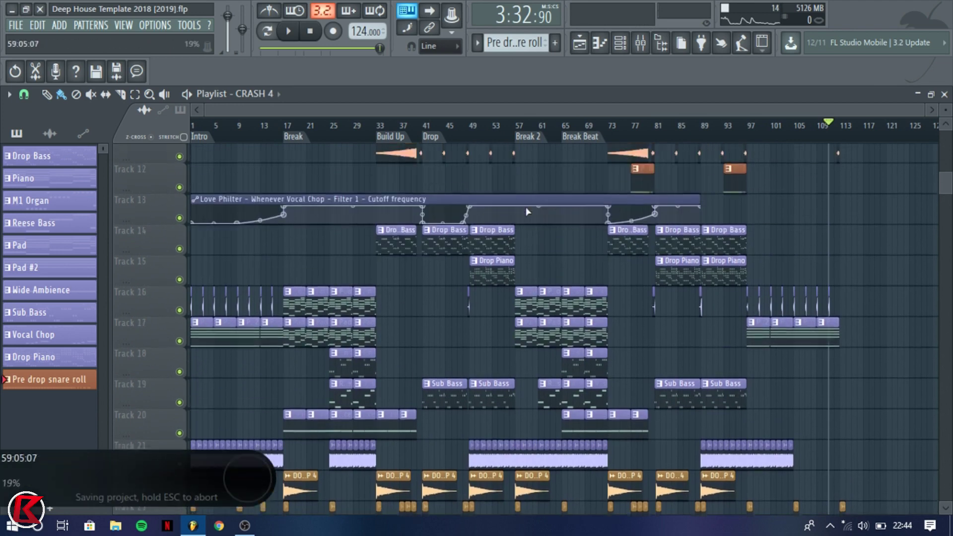
Play the Drop Piano pattern, show all channels in the Channel rack and open House Piano Drop's notes in the piano roll.
key("space")
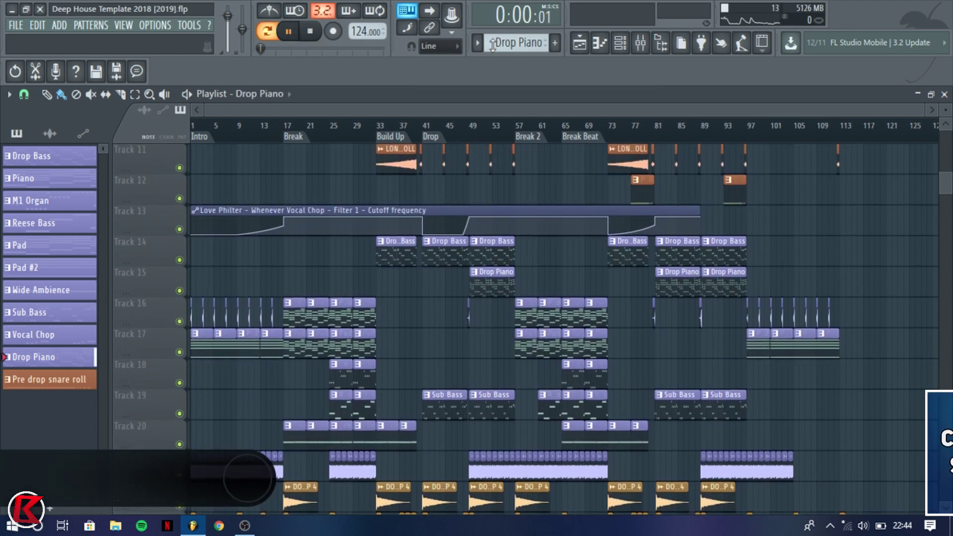
left_click(619, 43)
left_click(290, 144)
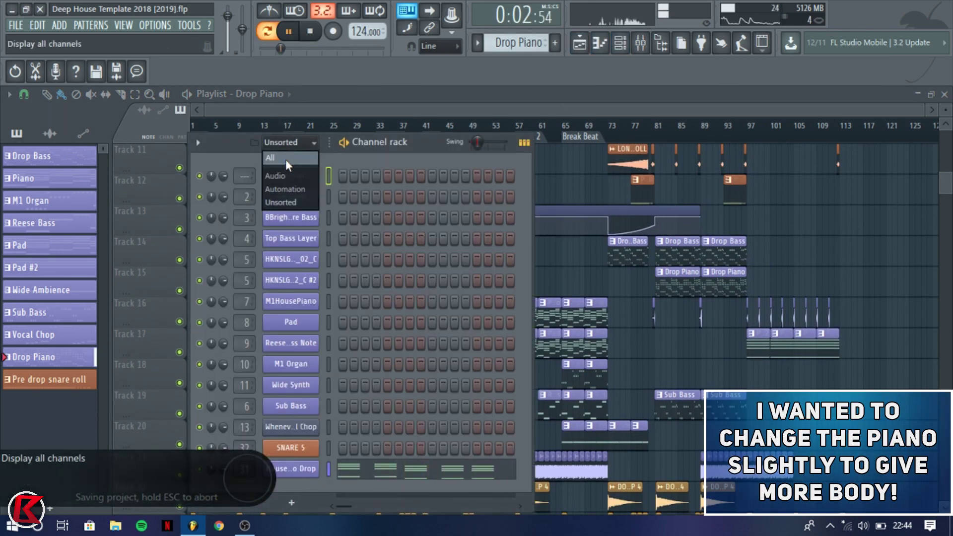
left_click(285, 159)
scroll(401, 352, "down", 10)
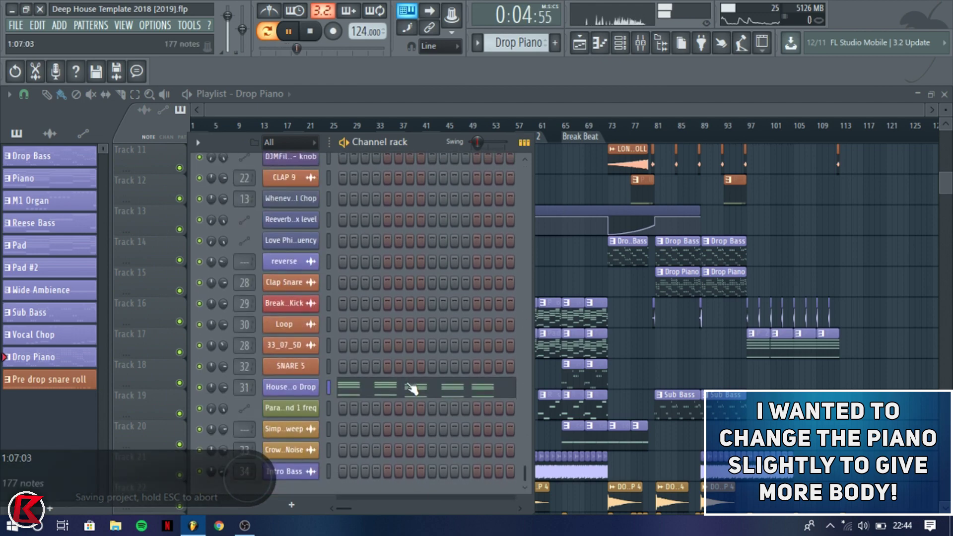
left_click(411, 385)
key("space")
Move the F6 notes in bars 2, 4, 6 and 8 of House Piano Drop down one octave to F5.
scroll(305, 257, "down", 3, "ctrl")
scroll(122, 245, "up", 2)
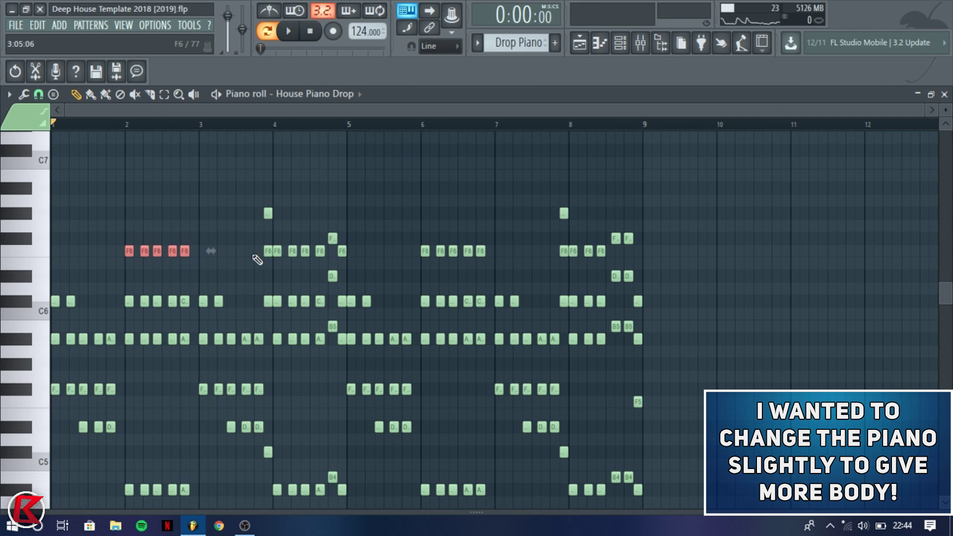
key("space")
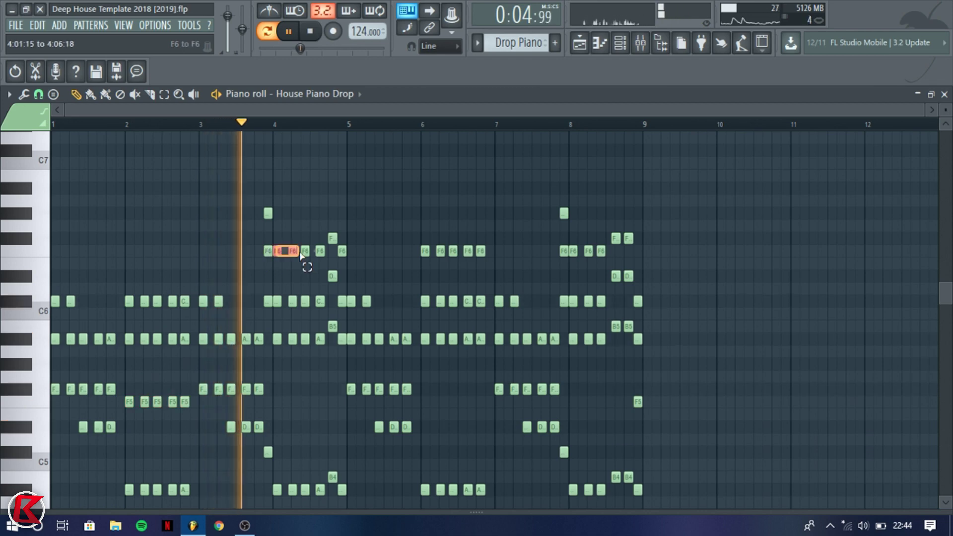
left_click_drag(394, 245, 606, 265)
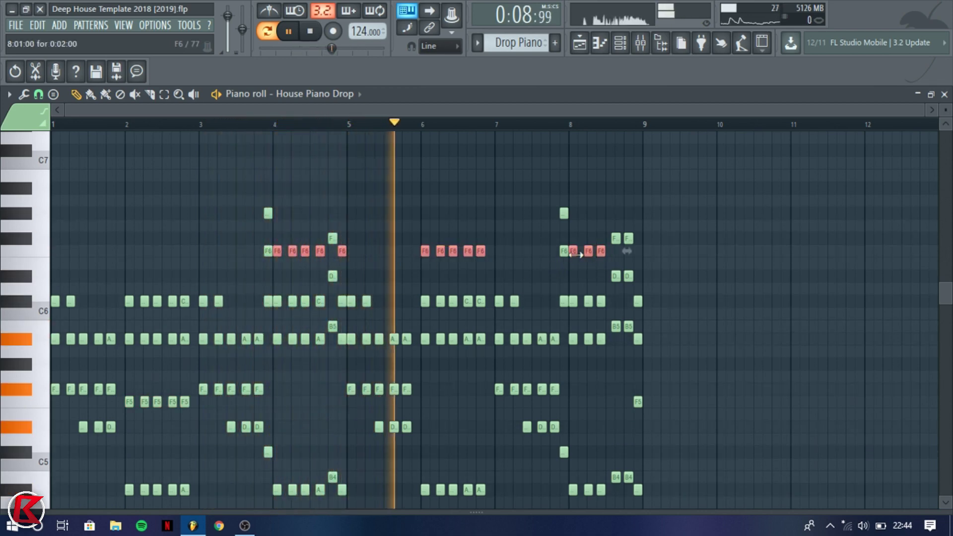
key("ctrl+Down")
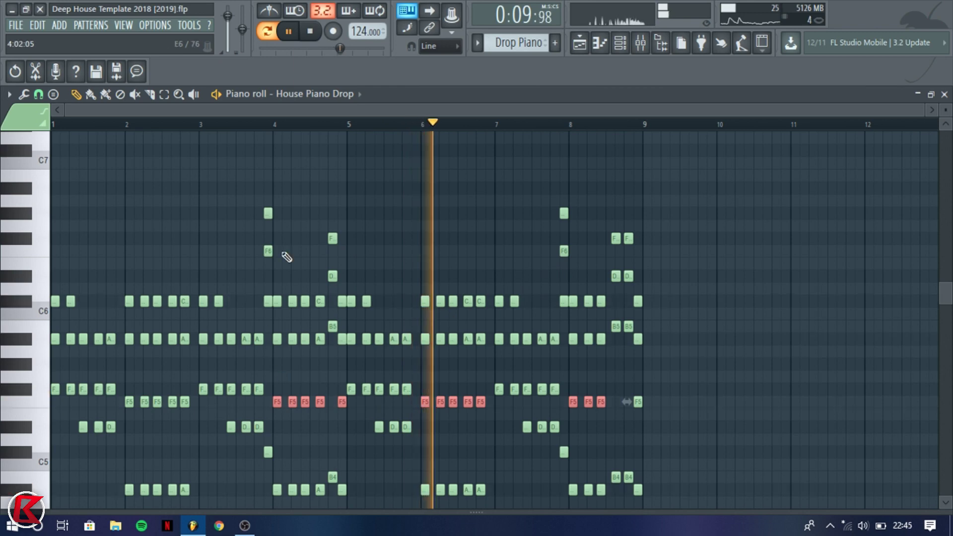
Move the F#6 notes near the end of bars 4 and 8 down one octave.
left_click(333, 238, "ctrl")
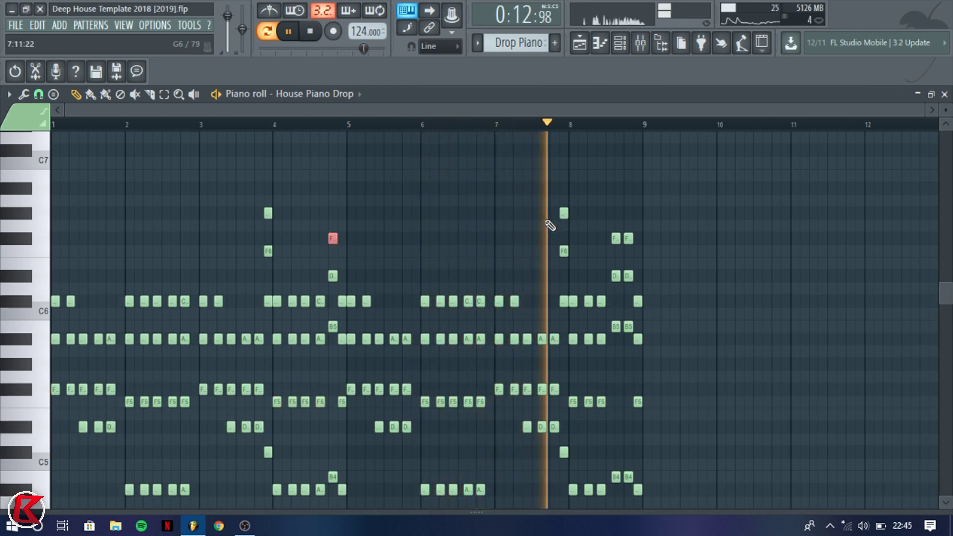
left_click_drag(609, 233, 649, 238)
key("ctrl+Down")
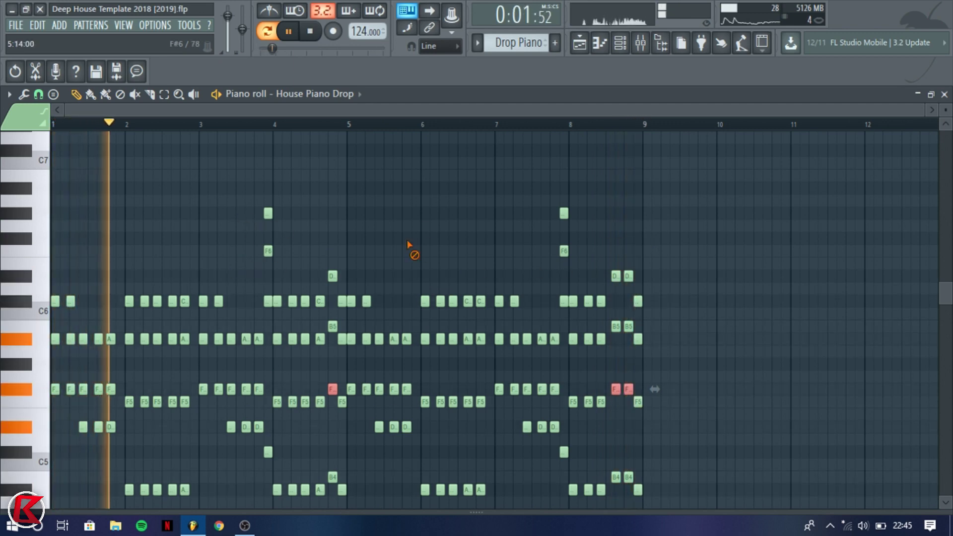
Move the remaining G#6 and F6 notes just before bars 4 and 8 down one octave.
left_click_drag(212, 215, 585, 212)
key("ctrl+Down")
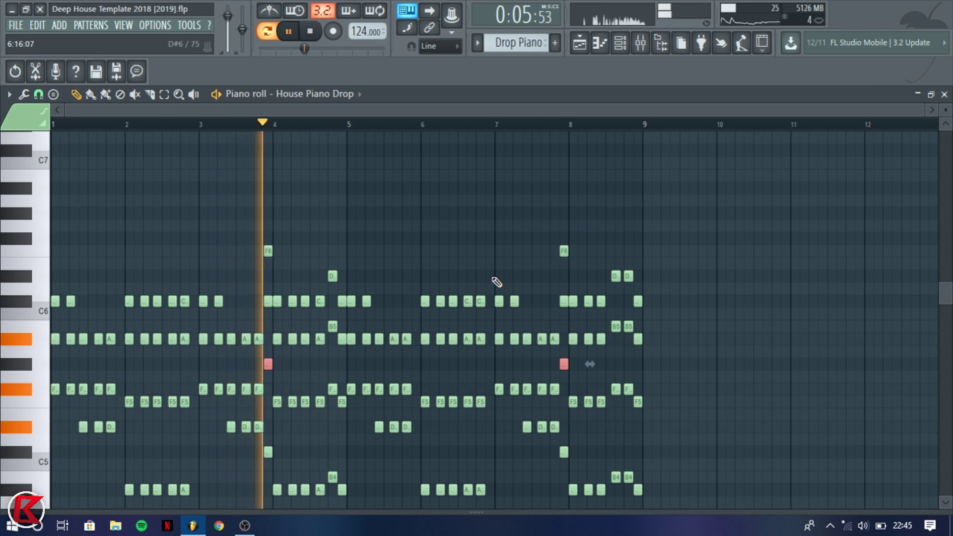
left_click_drag(240, 261, 575, 245)
key("ctrl+Down")
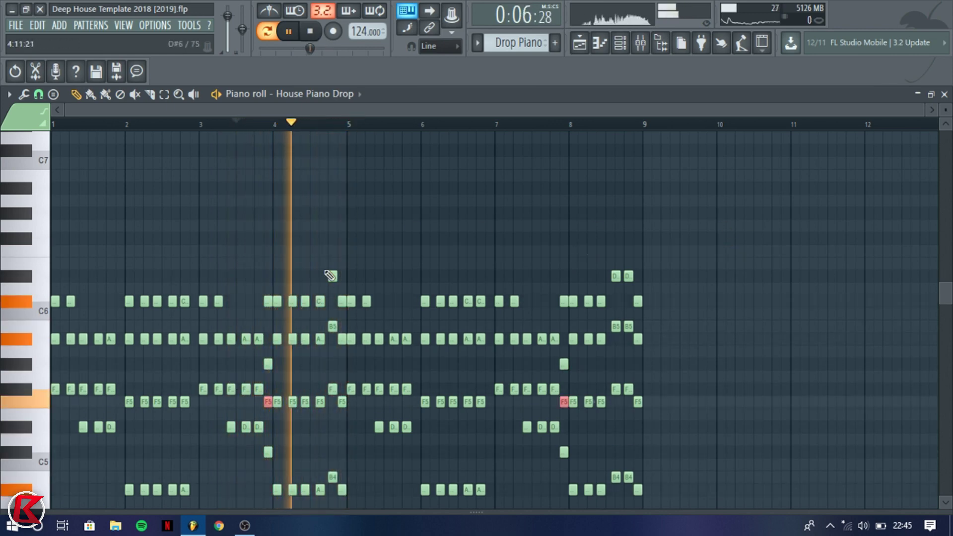
Duplicate the piano's low A#4, B4, F#4 and D#4 notes across all eight bars one octave lower, leaving out the final F4.
scroll(329, 276, "down", 3)
scroll(332, 251, "down", 4)
left_click(544, 450, "ctrl")
left_click_drag(89, 321, 53, 309)
left_click_drag(76, 346, 119, 357)
left_click_drag(105, 259, 307, 373)
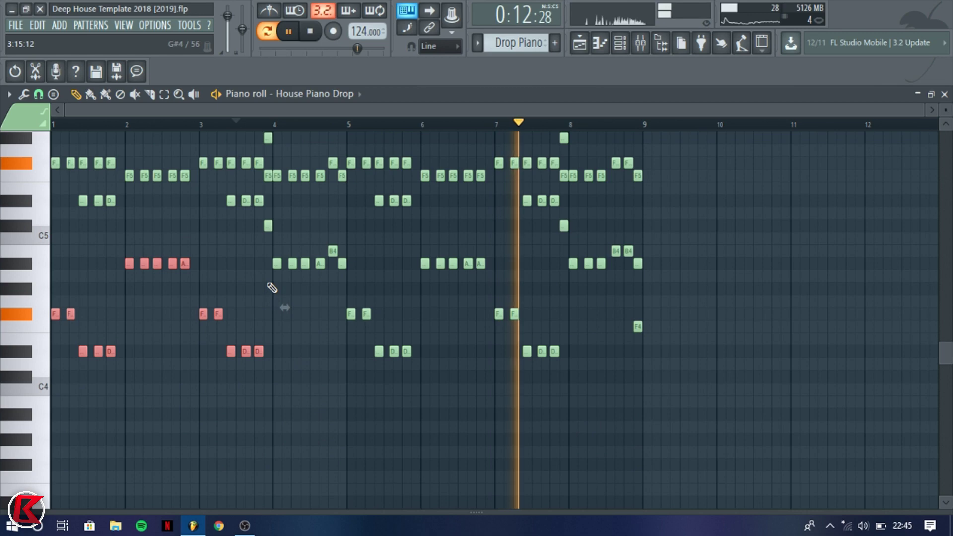
left_click_drag(265, 234, 621, 361)
left_click(638, 266, "ctrl+shift")
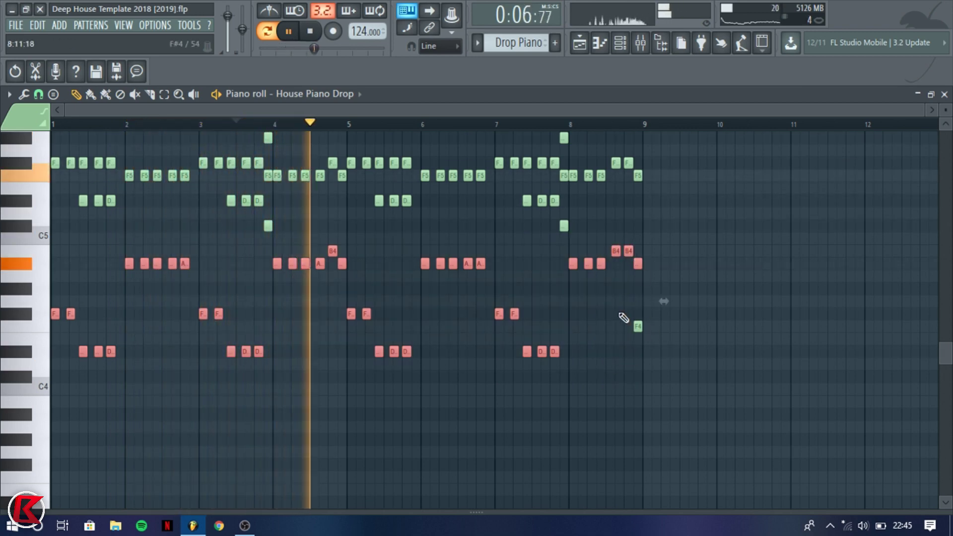
key("ctrl+c")
key("ctrl+v")
key("ctrl+Down")
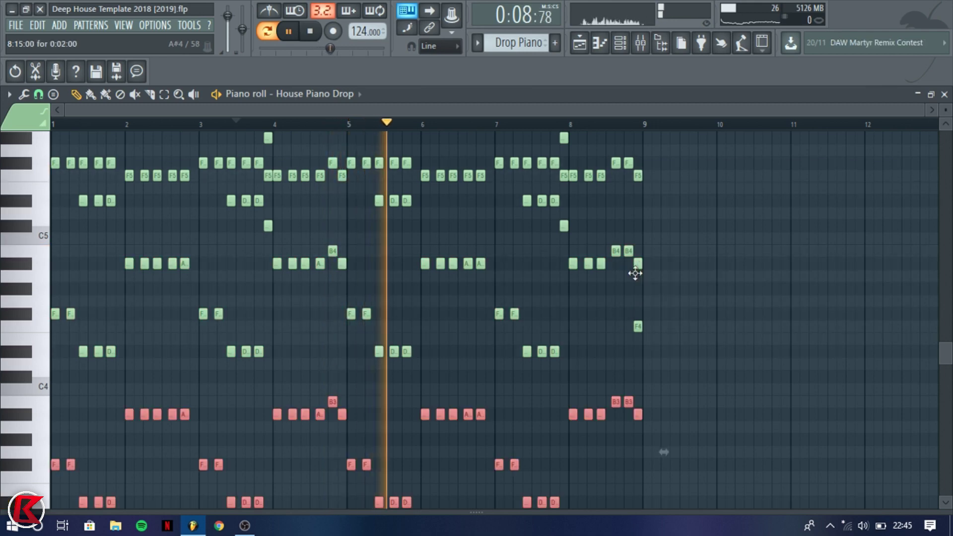
left_click(706, 351, "ctrl")
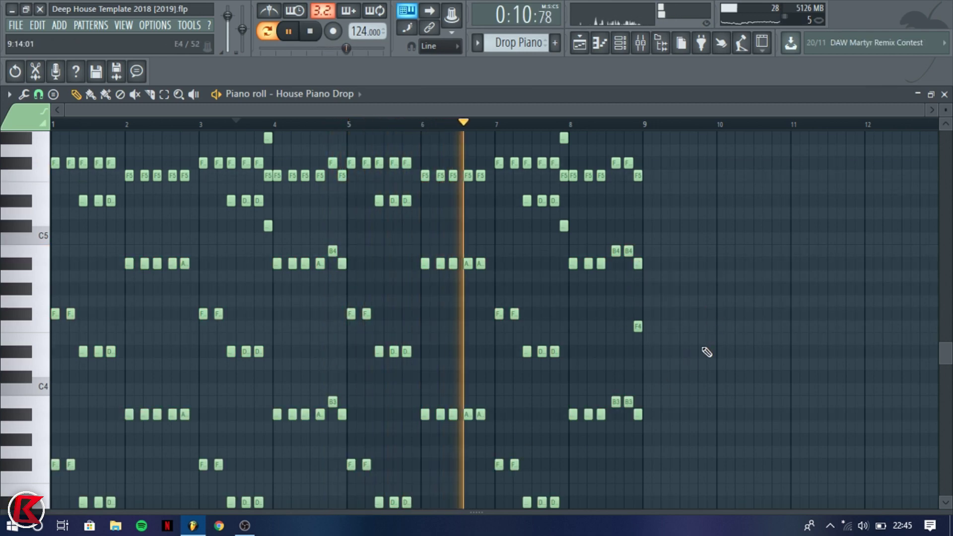
Return to the playlist and play the song from about bar 48, leading into the Drop Piano section.
scroll(682, 353, "up", 3)
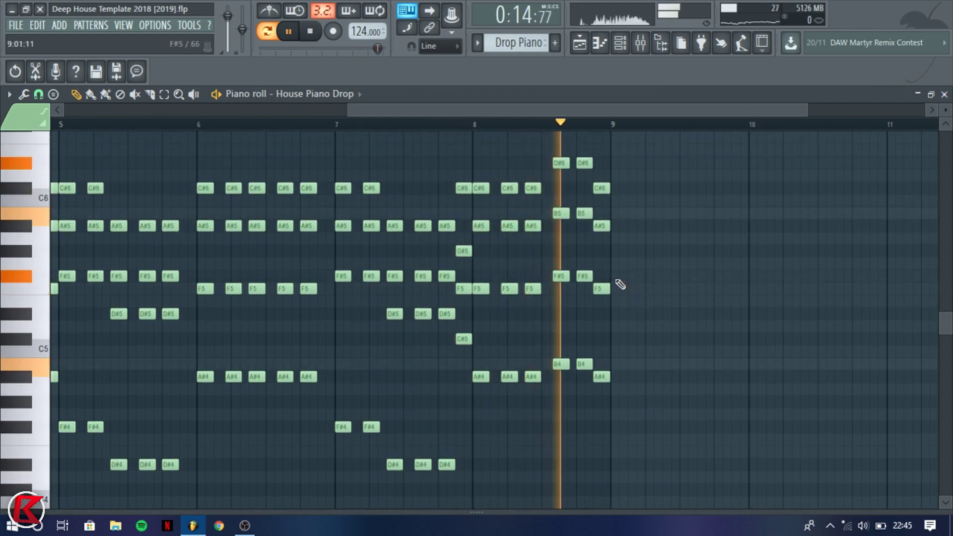
scroll(618, 286, "down", 2)
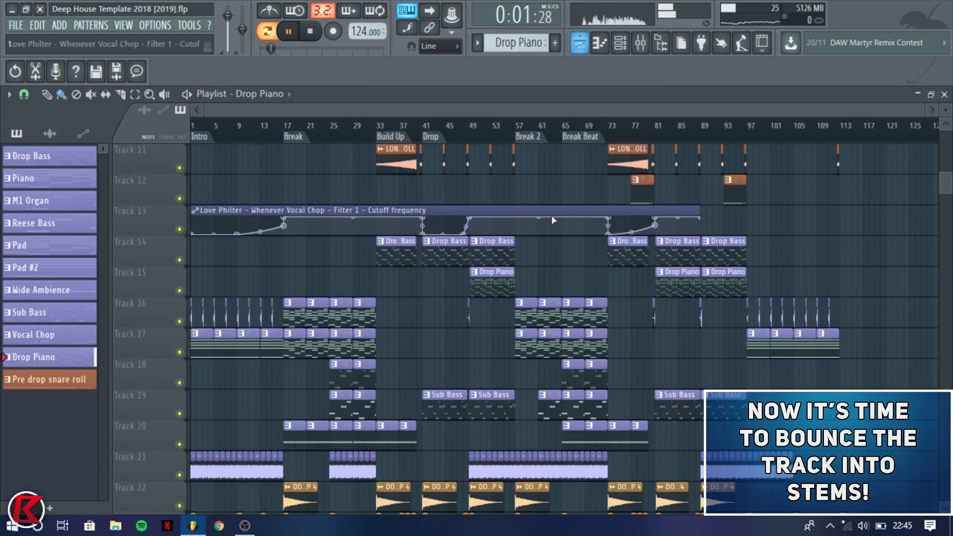
scroll(477, 258, "up", 1)
scroll(419, 226, "down", 5)
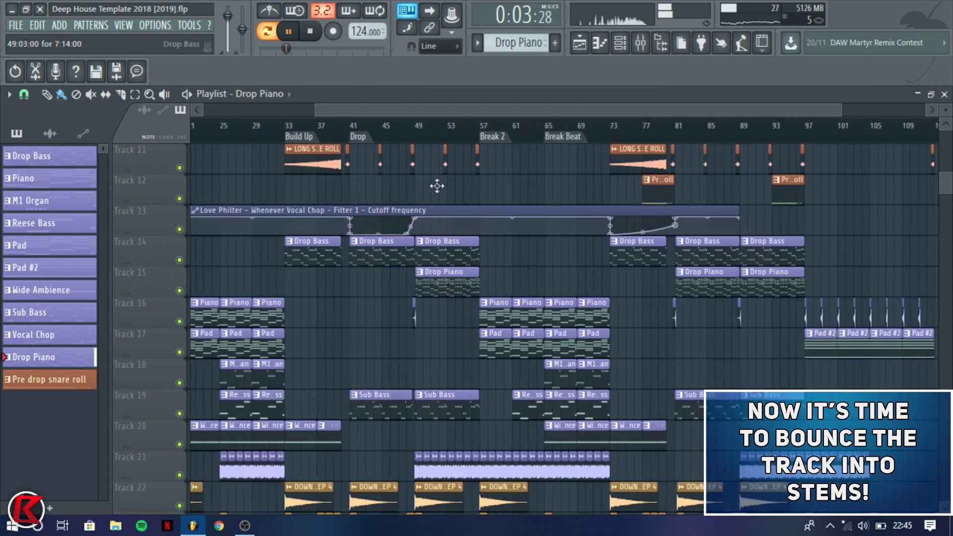
left_click(406, 132)
scroll(415, 297, "up", 1)
scroll(419, 328, "up", 4)
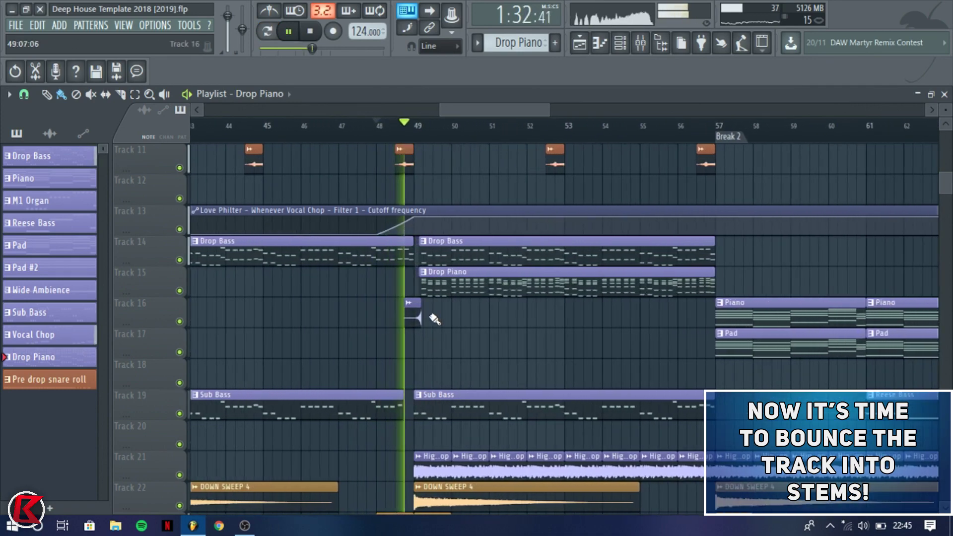
In House Piano Drop's Fruity parametric EQ 2, raise the low-cut frequency slightly and boost the Band 7 high shelf to 6.5 dB at 7106 Hz.
left_click(640, 42)
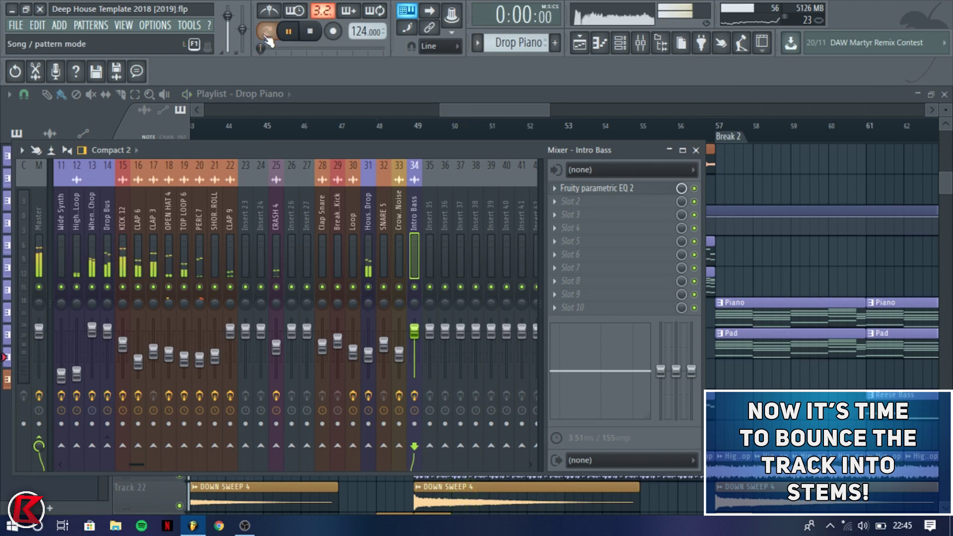
left_click(368, 213)
left_click(576, 191)
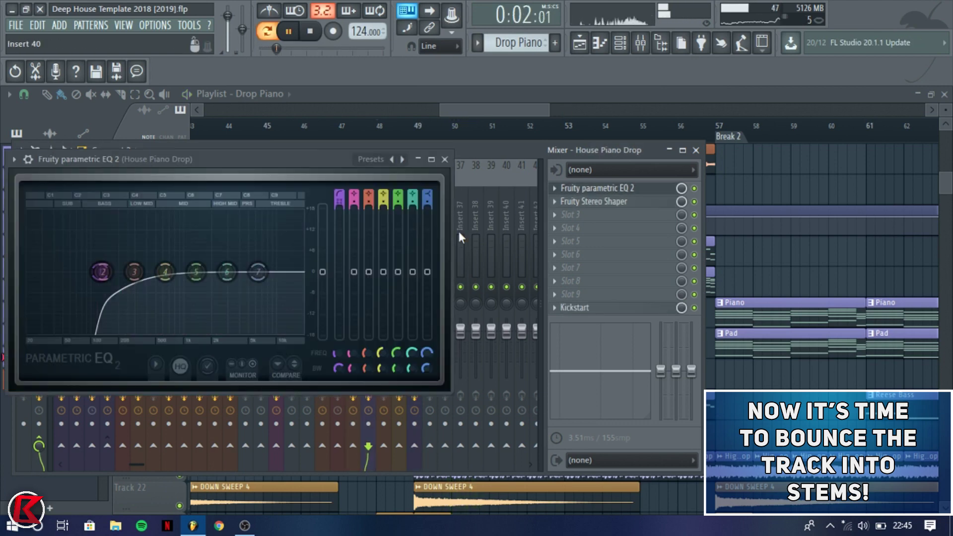
left_click_drag(101, 276, 108, 272)
left_click_drag(258, 272, 262, 249)
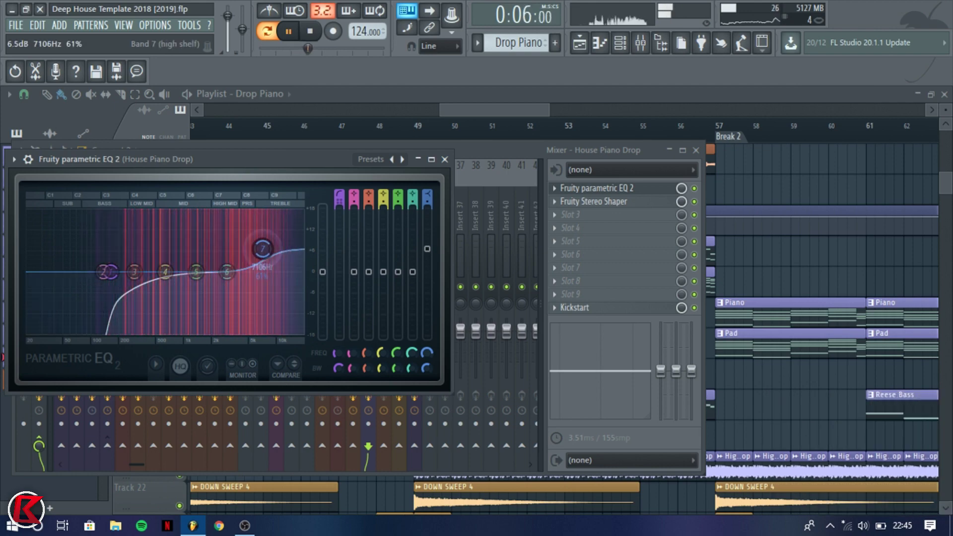
left_click(445, 159)
Play the song from just before bar 49 and watch the House Piano Drop level in the mixer.
left_click(468, 106)
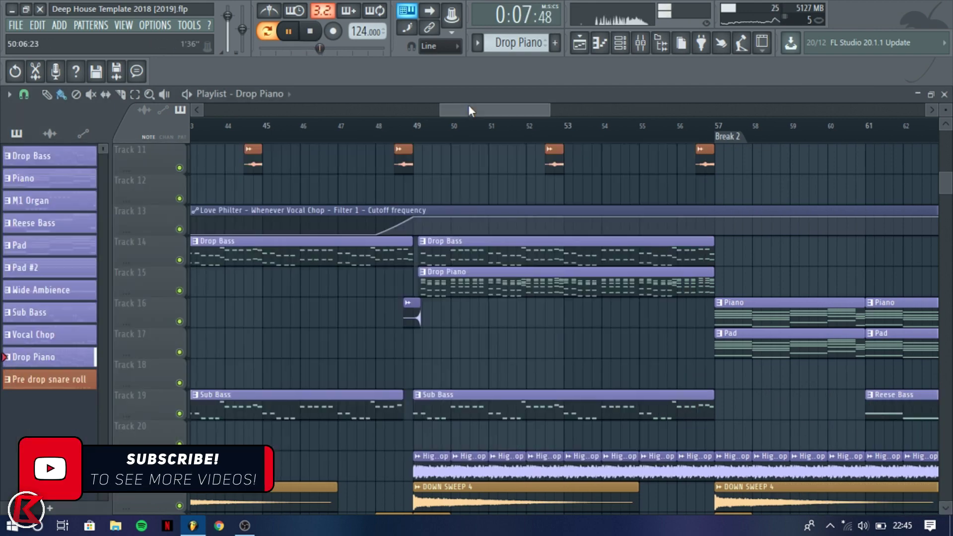
left_click(396, 143)
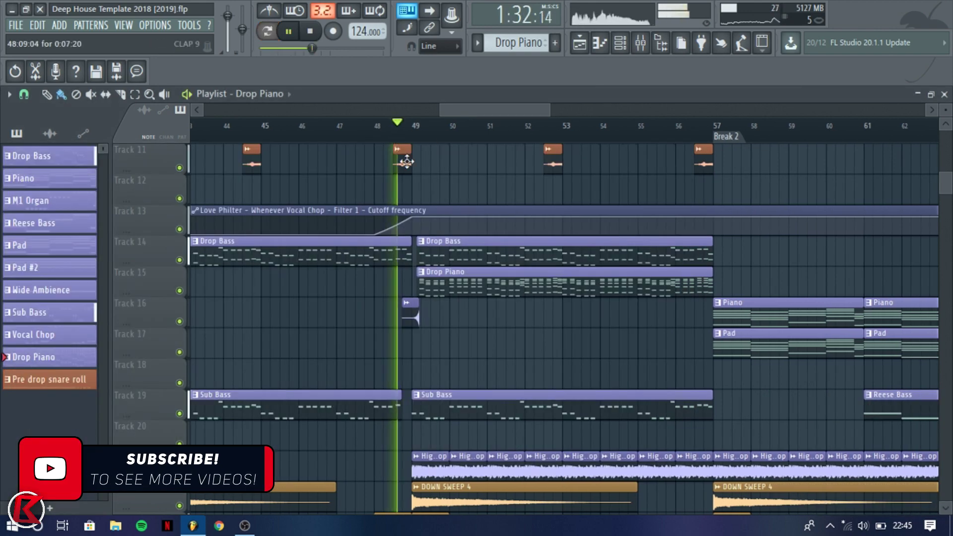
left_click(639, 44)
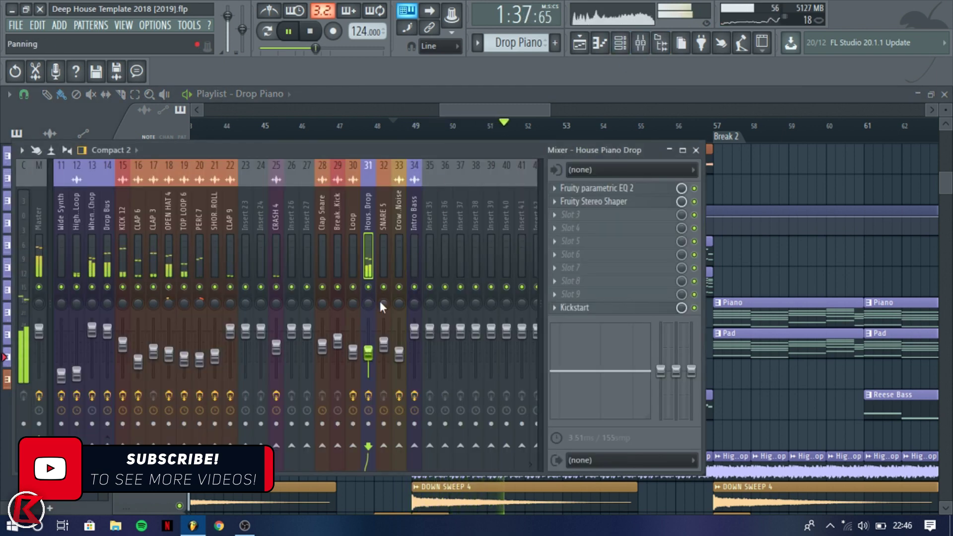
Close the mixer and save the project.
left_click(696, 149)
key("ctrl+s")
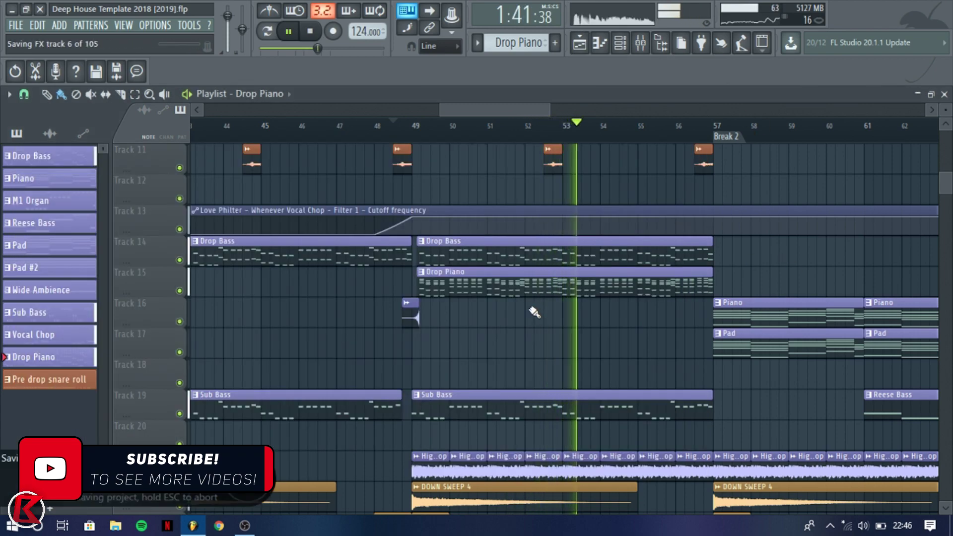
scroll(389, 298, "down", 6)
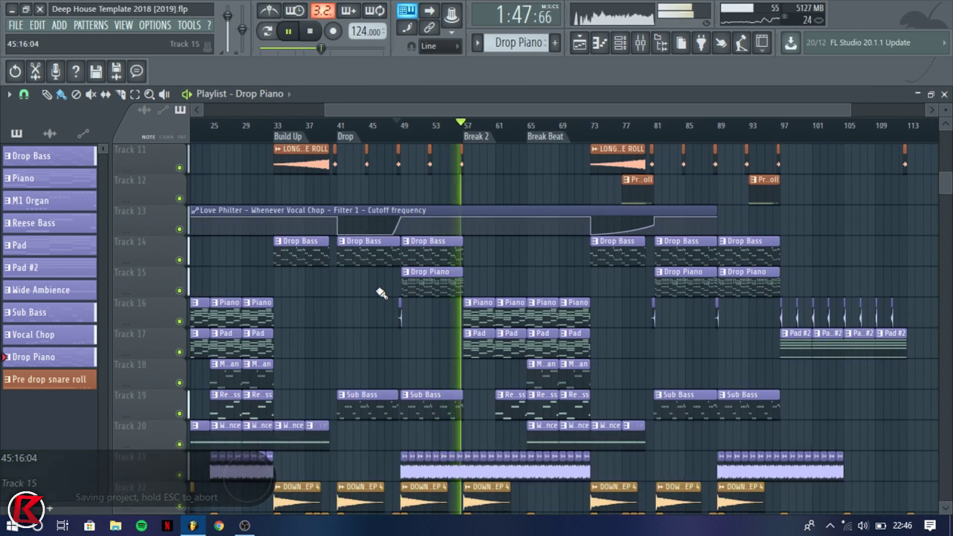
Play the stem arrangement from the start and audition the sections from about bars 17, 33, 40 and 57.
key("space")
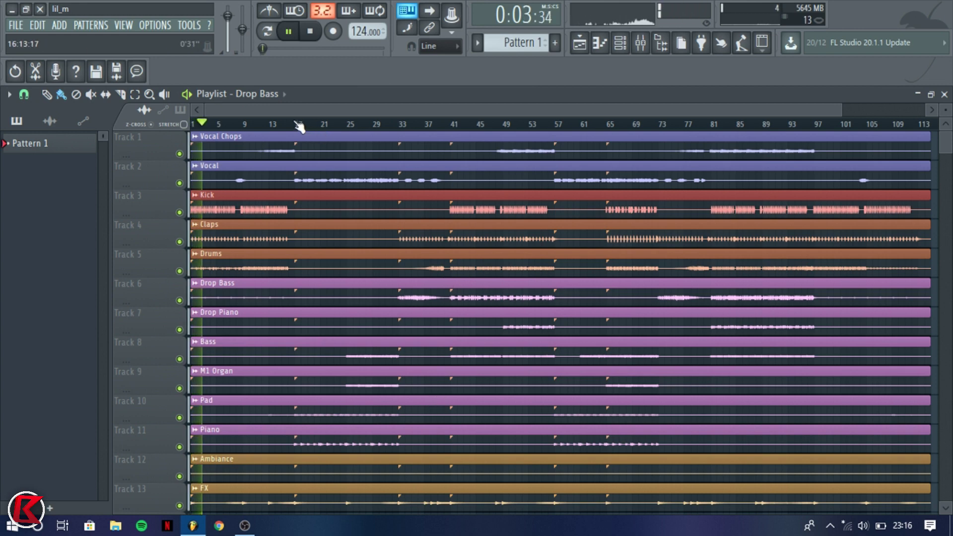
left_click(299, 125)
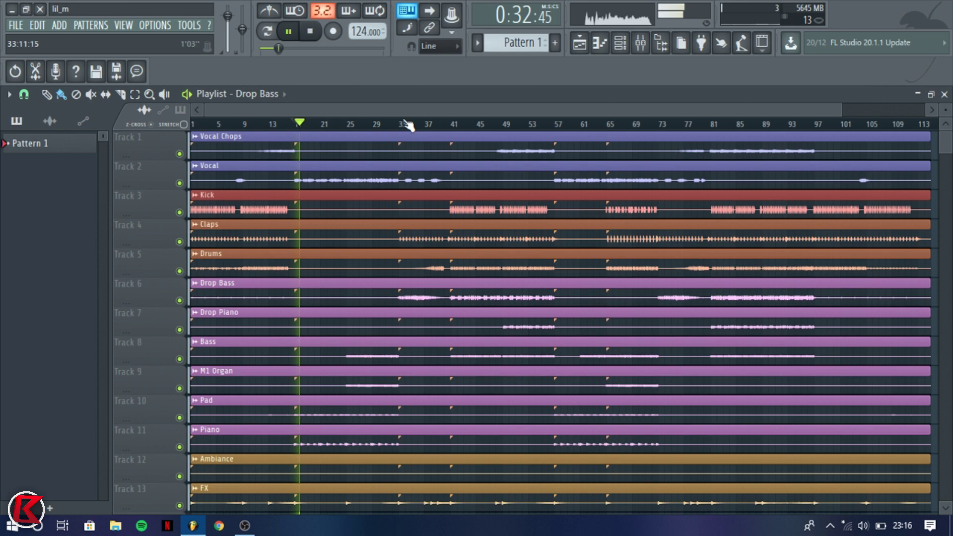
left_click(402, 125)
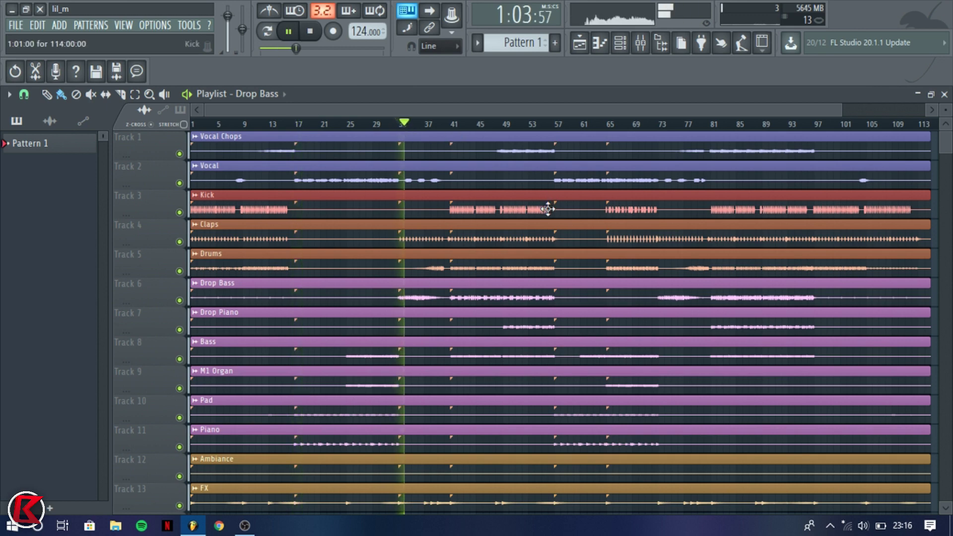
left_click(446, 125)
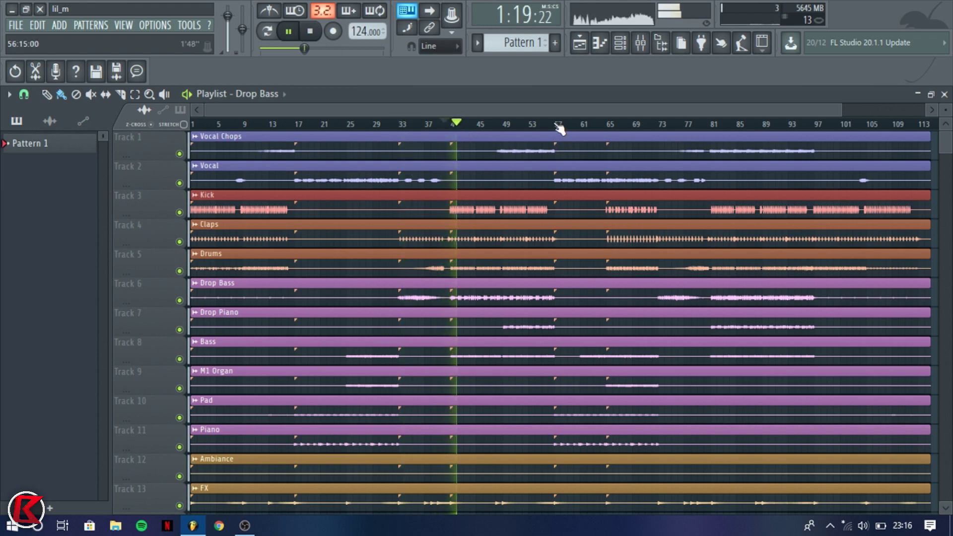
left_click(556, 125)
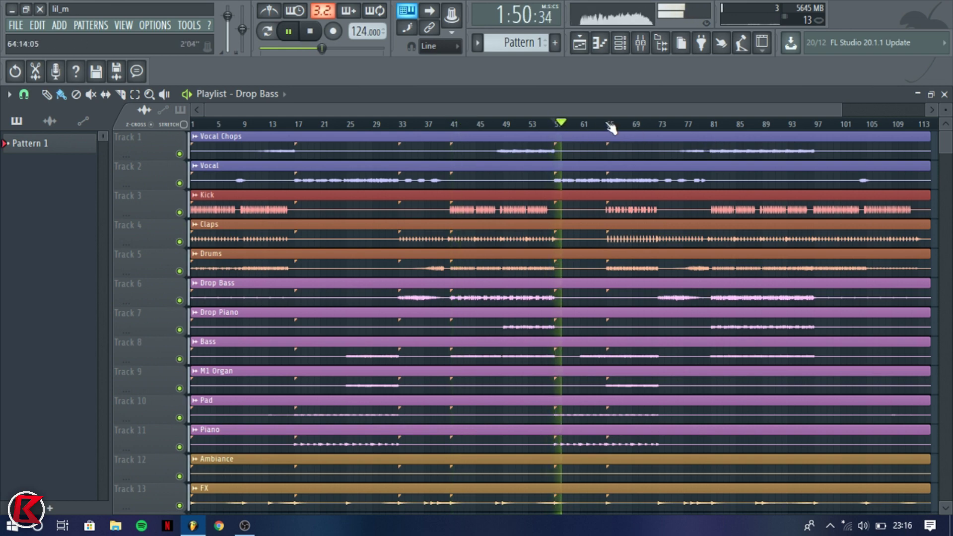
Audition the rest of the stem arrangement from about bars 65, 73, 80, 97 and 111.
left_click(611, 127)
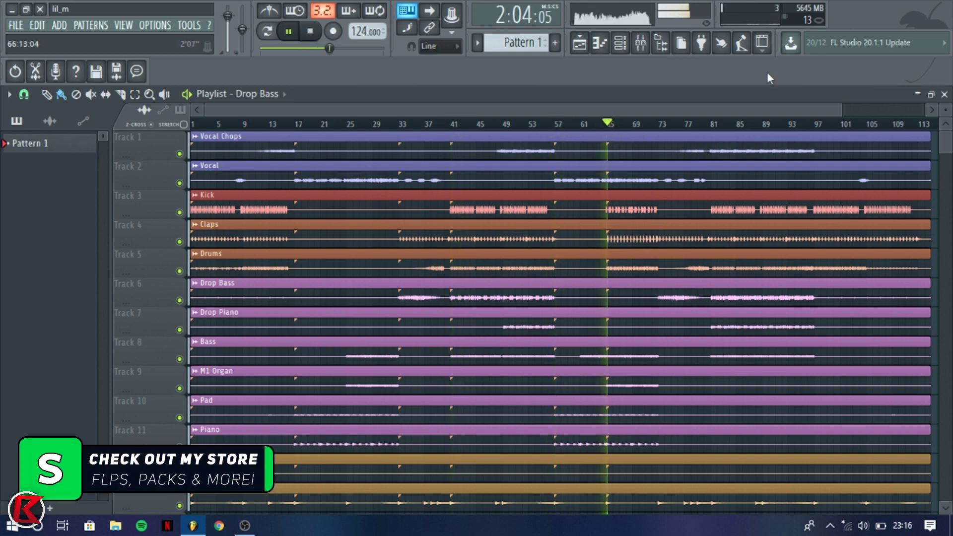
left_click(661, 125)
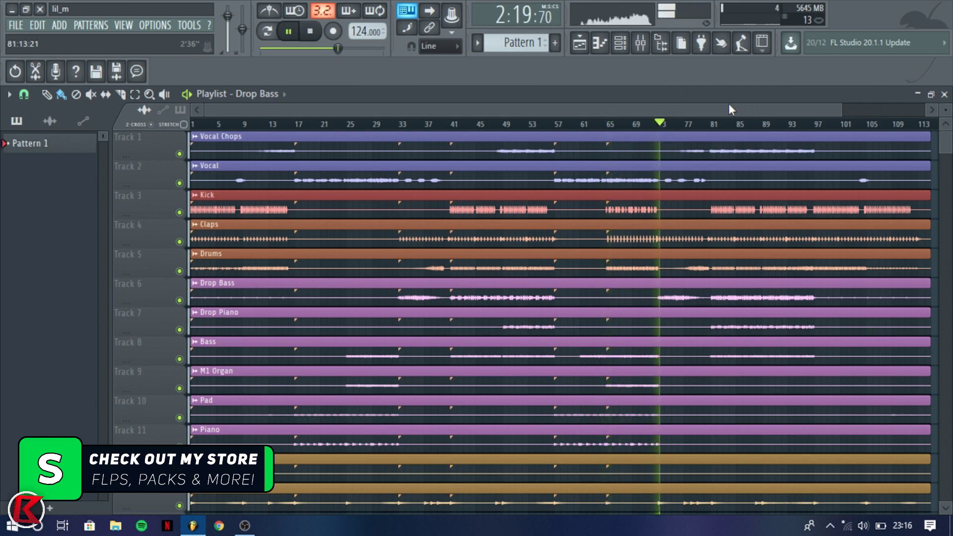
left_click(706, 125)
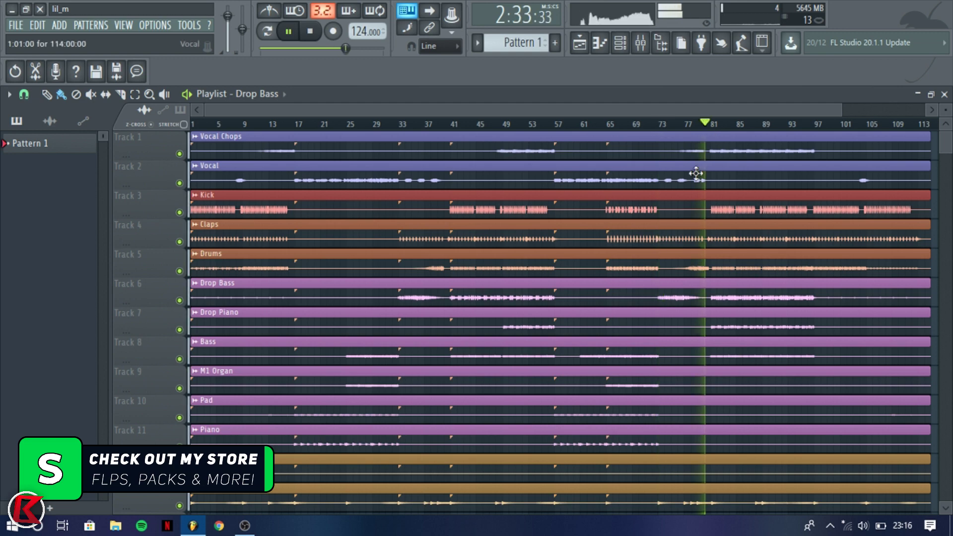
left_click(817, 127)
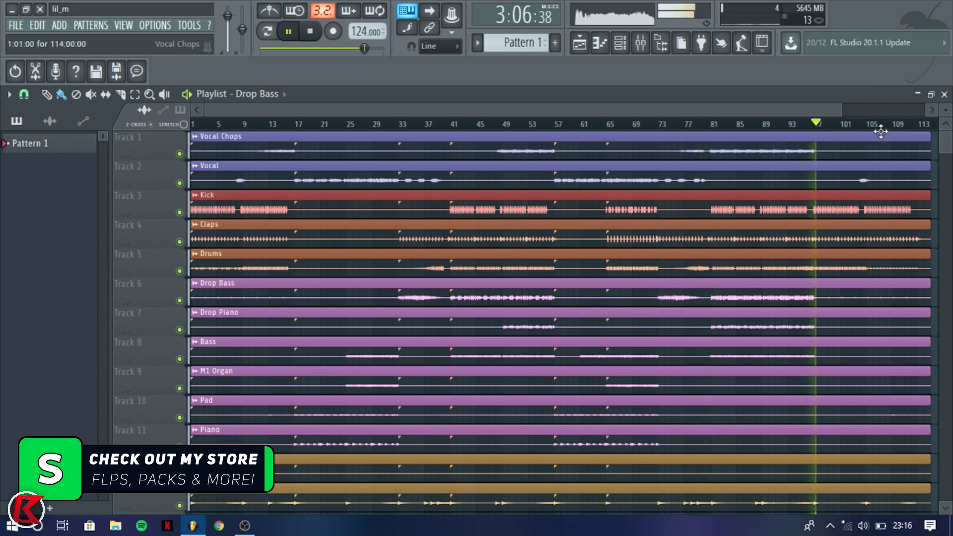
left_click(907, 125)
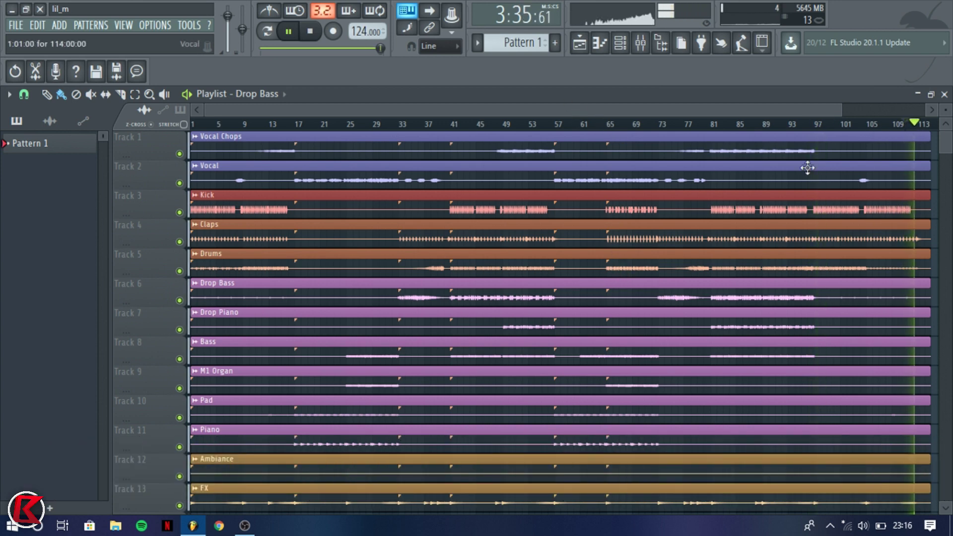
Extend the end of the Vocal Chops stem clip on Track 1 to about bar 116.
left_click_drag(702, 110, 824, 111)
left_click_drag(778, 150, 797, 151)
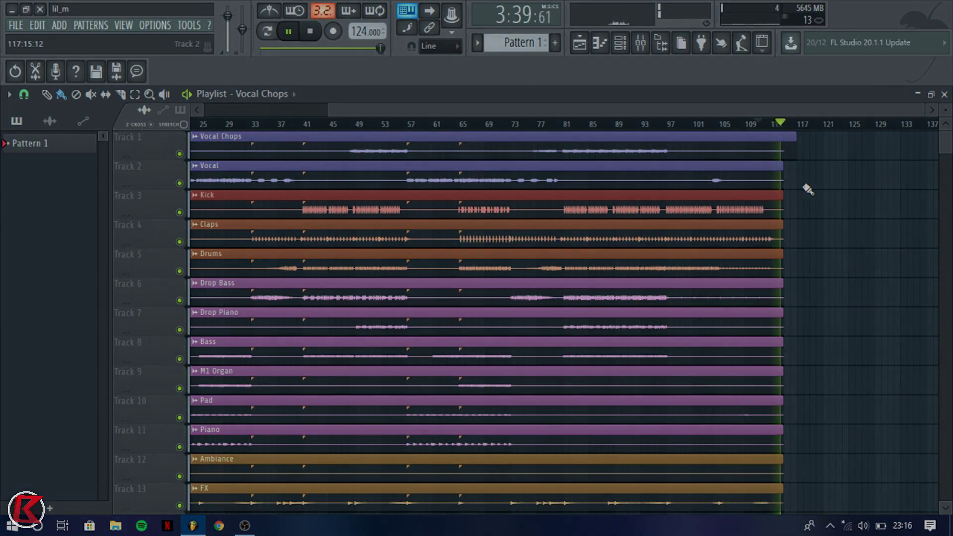